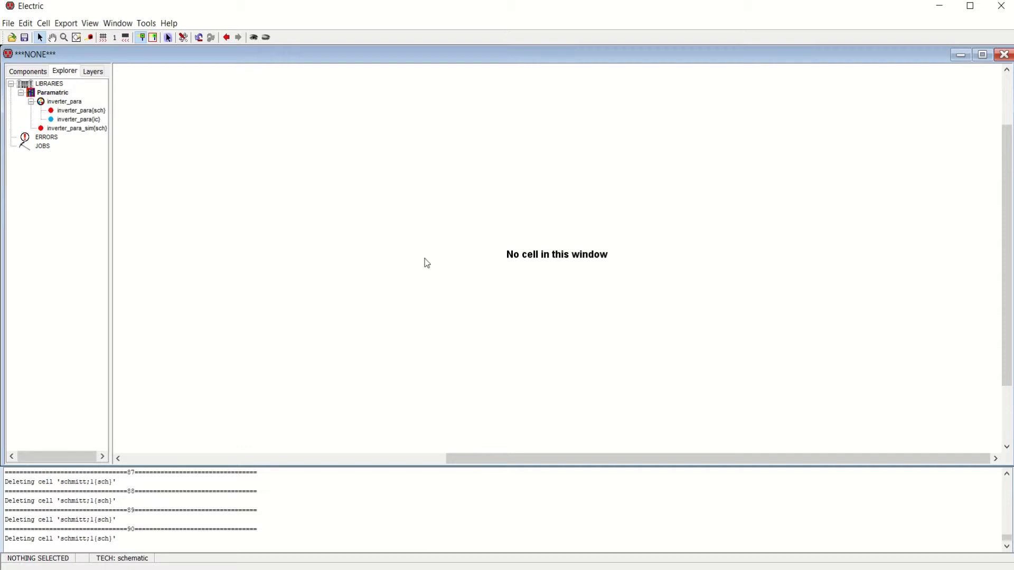
Step: Create a new schematic cell named schmitt in the Paramatric library
{"action": "left_click", "coordinate": [43, 23]}
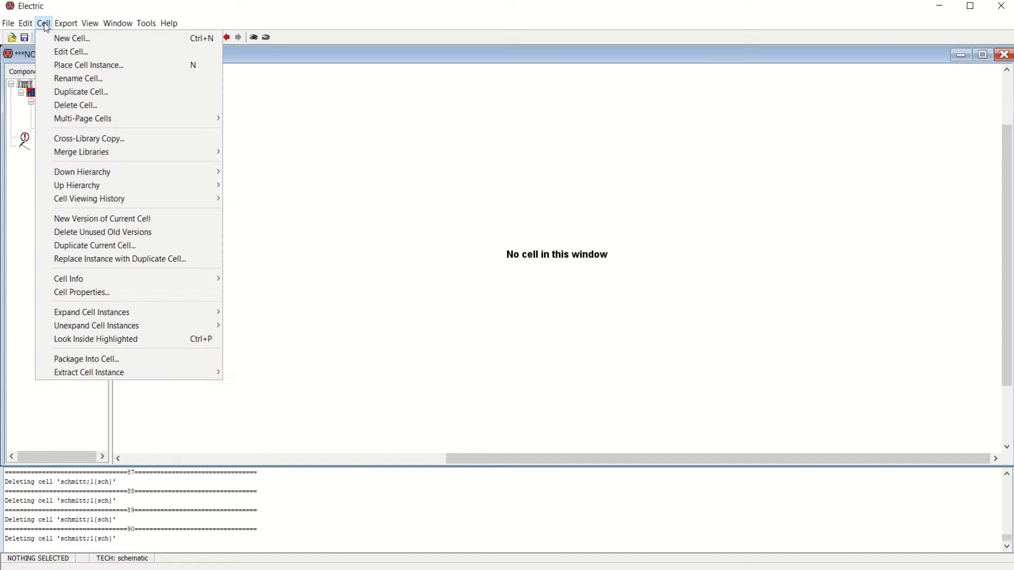
{"action": "left_click", "coordinate": [86, 41]}
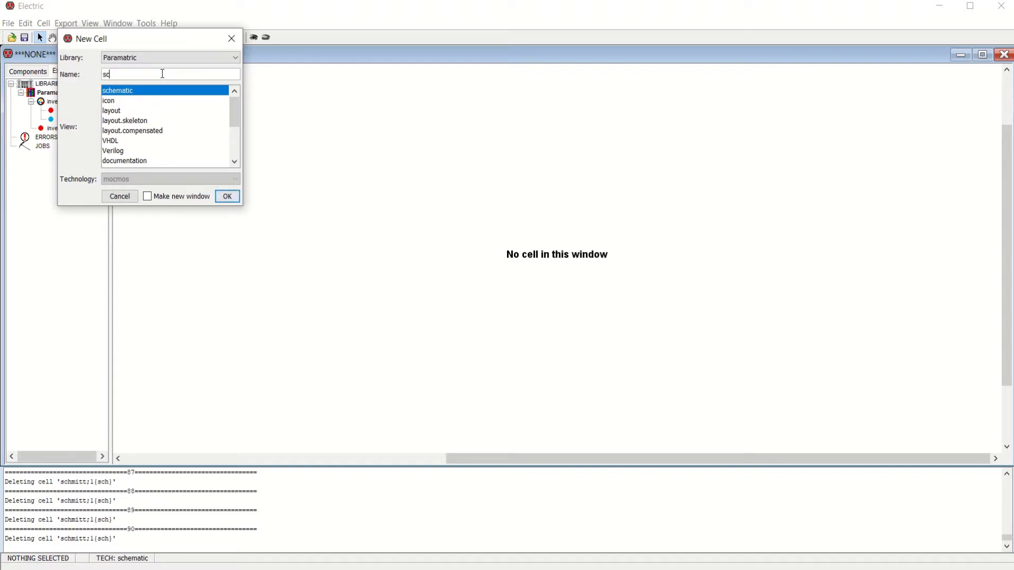
{"action": "type", "text": "hmitt"}
{"action": "left_click_drag", "start_coordinate": [181, 70], "coordinate": [95, 78]}
{"action": "left_click", "coordinate": [227, 197]}
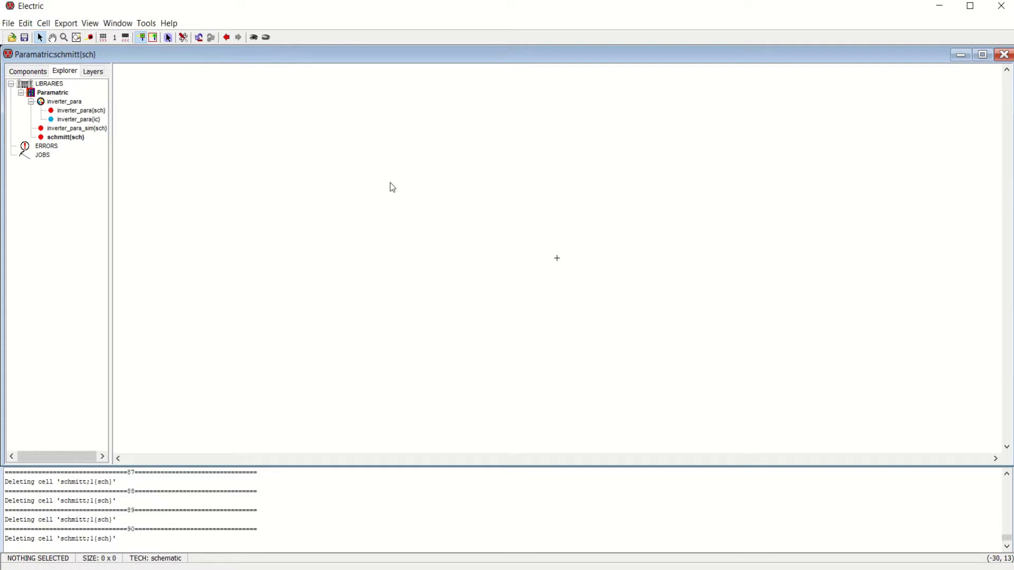
Step: Copy the pMOS and nMOS transistors from the inverter_para schematic and paste them into the schmitt schematic
{"action": "double_click", "coordinate": [93, 112]}
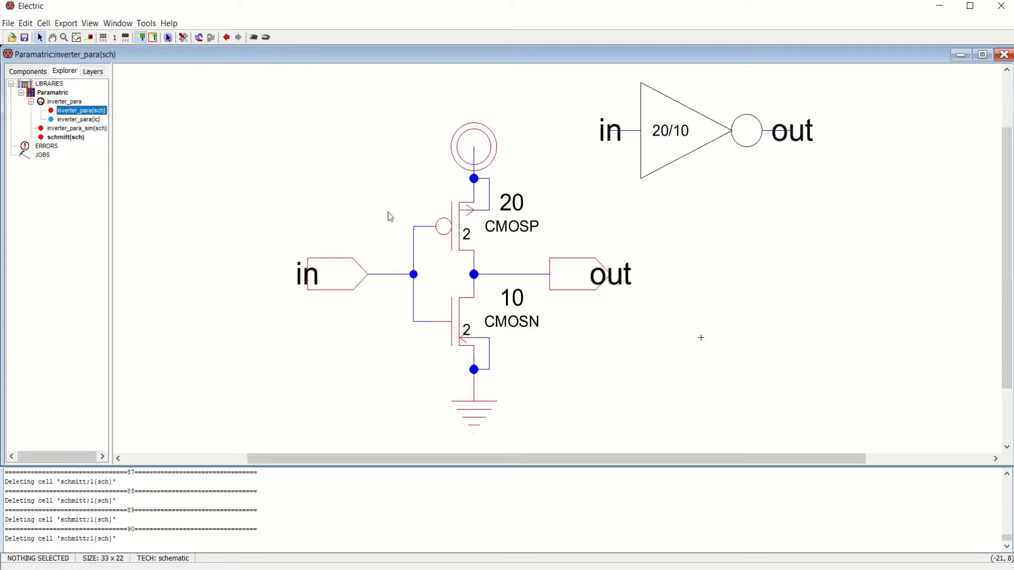
{"action": "left_click", "coordinate": [457, 238]}
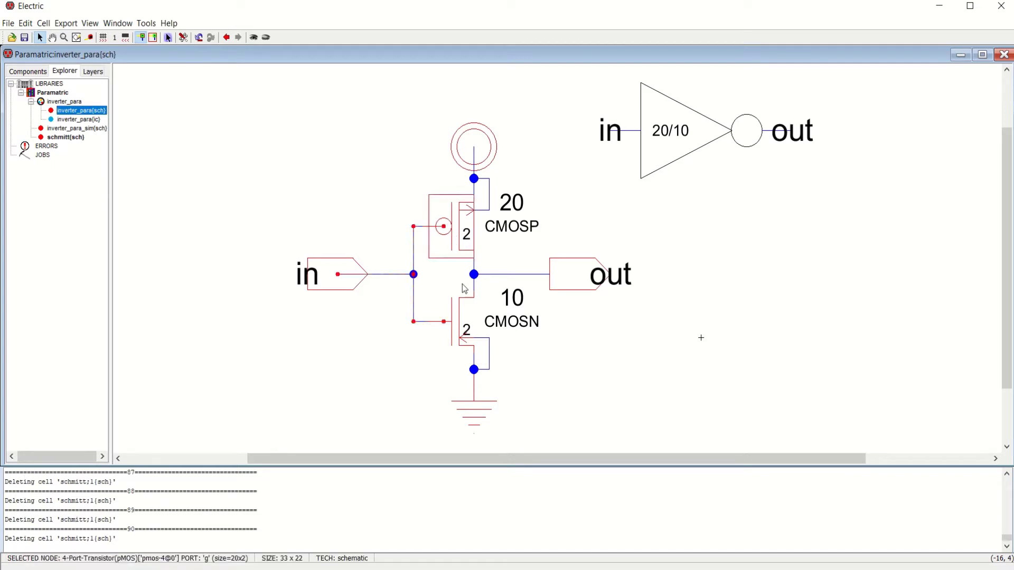
{"action": "left_click", "coordinate": [463, 326], "text": "shift"}
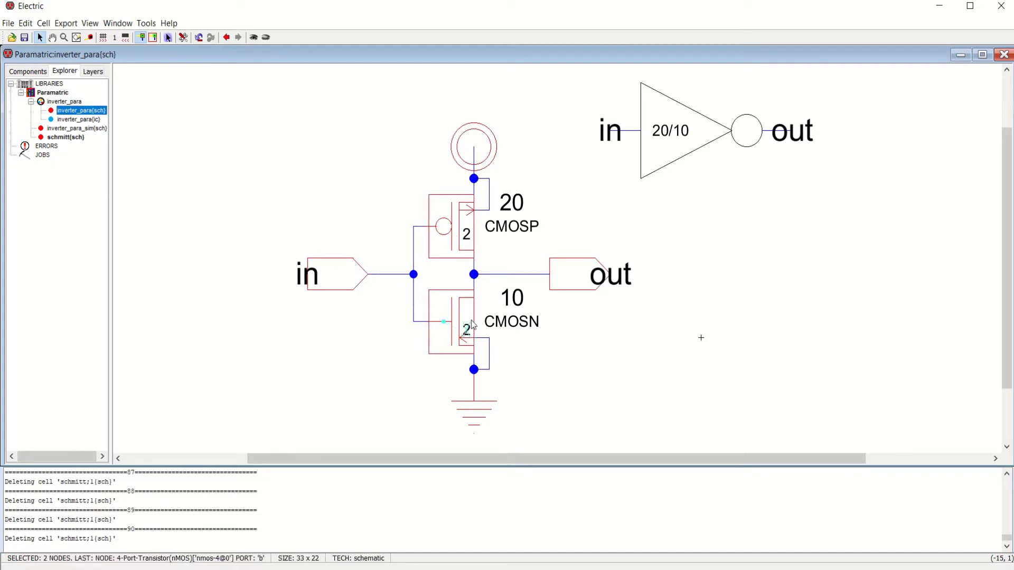
{"action": "double_click", "coordinate": [59, 139]}
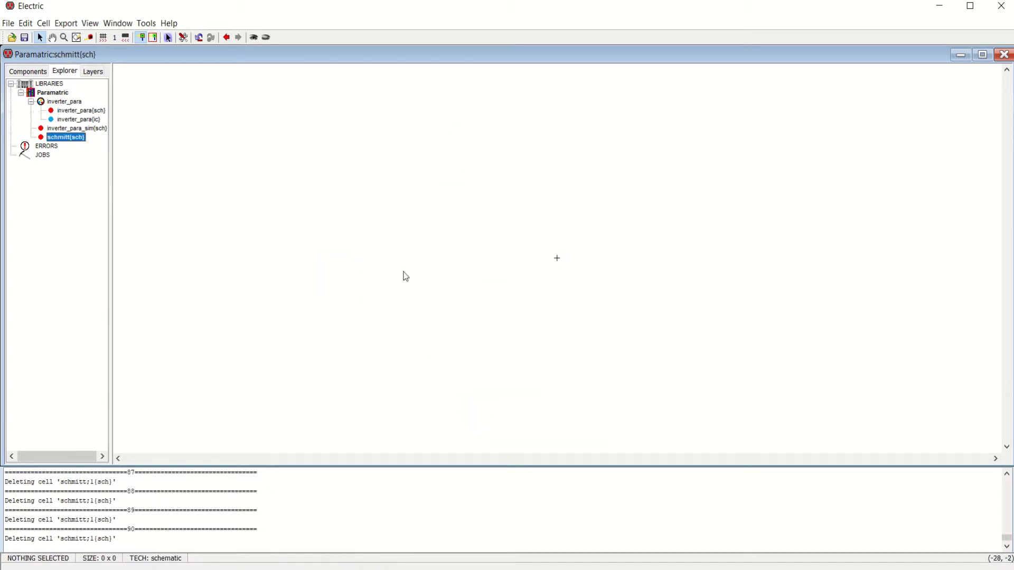
{"action": "key", "text": "ctrl+v"}
{"action": "left_click", "coordinate": [471, 264]}
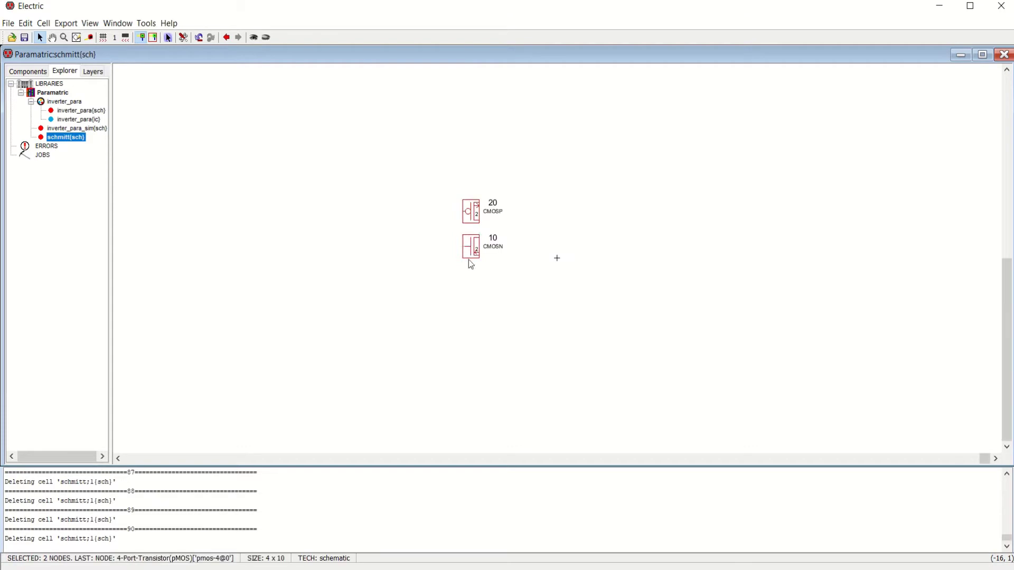
Step: Display the grid in the schmitt schematic and deselect the pasted transistors
{"action": "key", "text": "ctrl+g"}
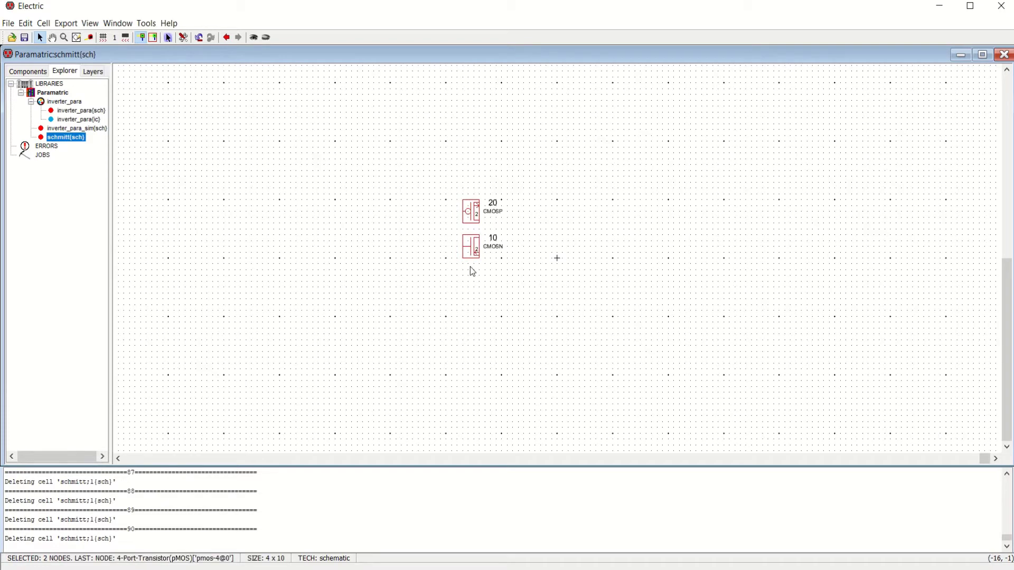
{"action": "left_click", "coordinate": [119, 23]}
{"action": "left_click", "coordinate": [146, 37]}
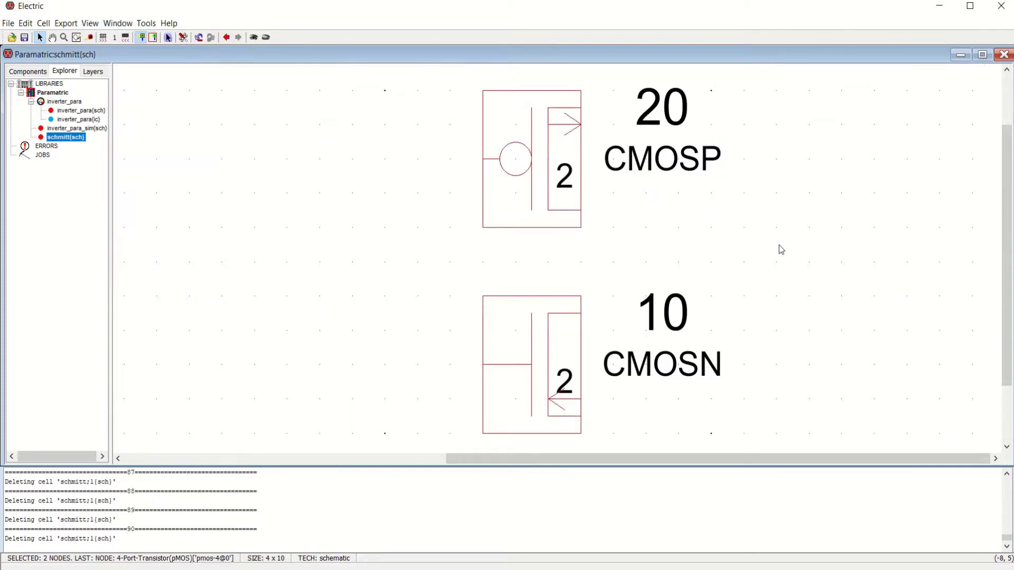
{"action": "left_click", "coordinate": [759, 240]}
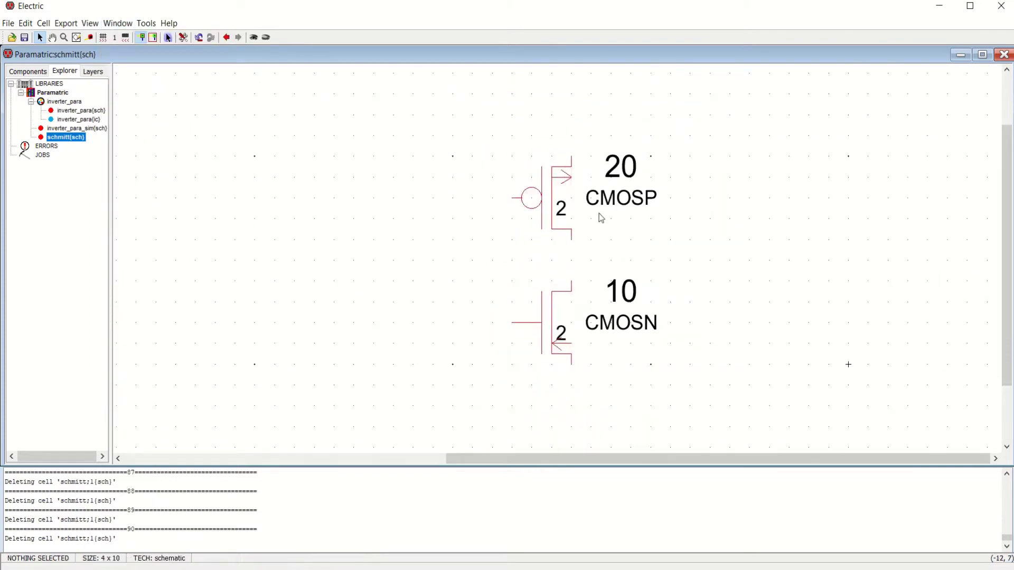
Step: Duplicate the pMOS transistor and place the copy directly above the original
{"action": "left_click", "coordinate": [549, 216]}
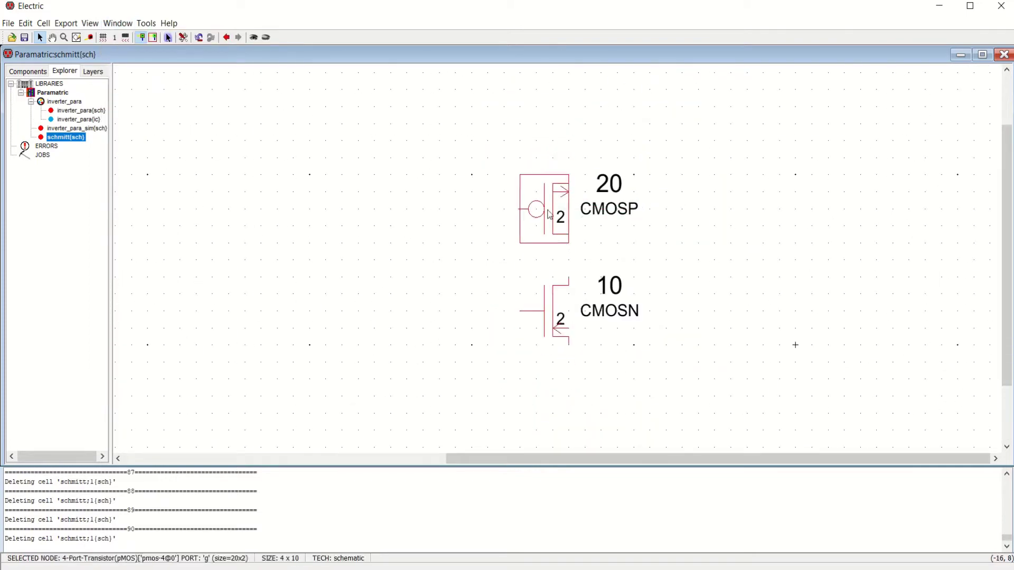
{"action": "left_click", "coordinate": [734, 234]}
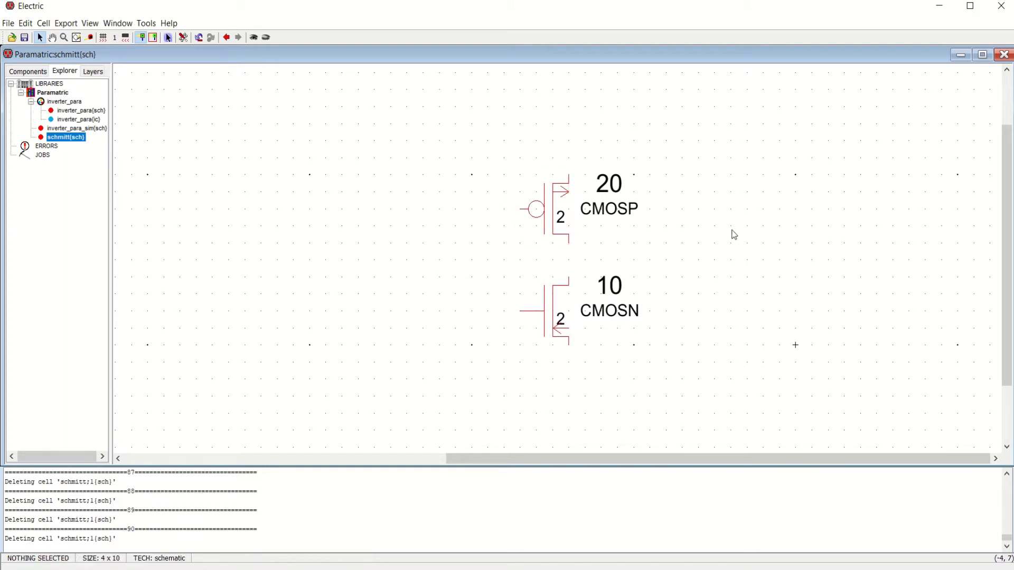
{"action": "key", "text": "ctrl+v"}
{"action": "left_click", "coordinate": [540, 121]}
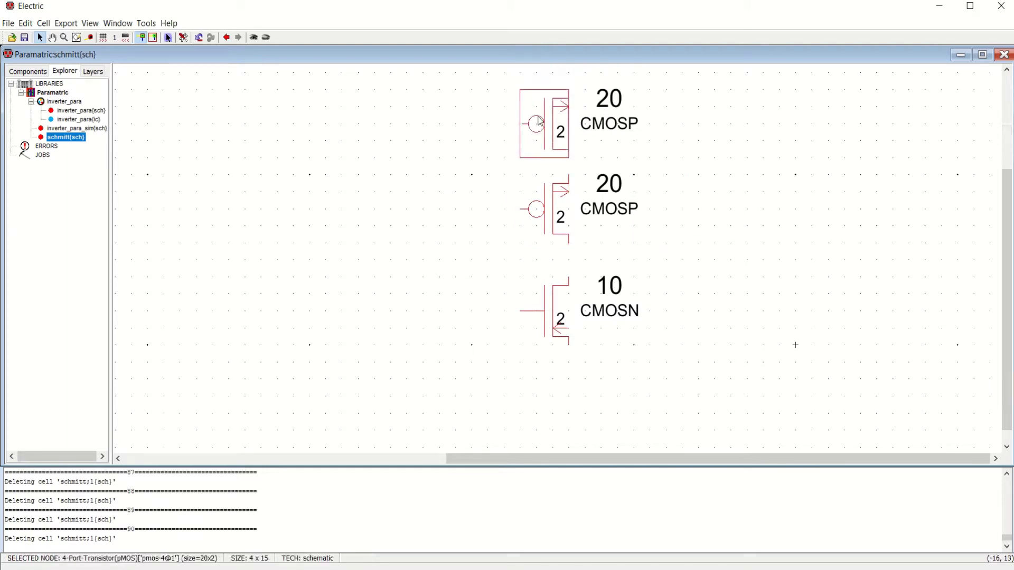
{"action": "left_click", "coordinate": [769, 183]}
Step: Duplicate the nMOS transistor and place the copy directly below the original
{"action": "left_click", "coordinate": [537, 318]}
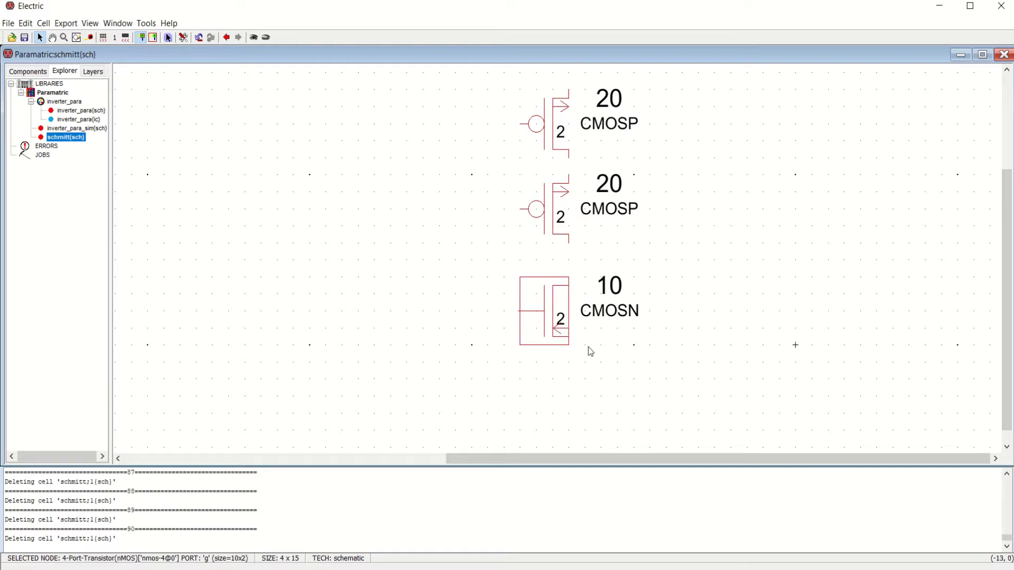
{"action": "left_click", "coordinate": [681, 363]}
{"action": "key", "text": "ctrl+v"}
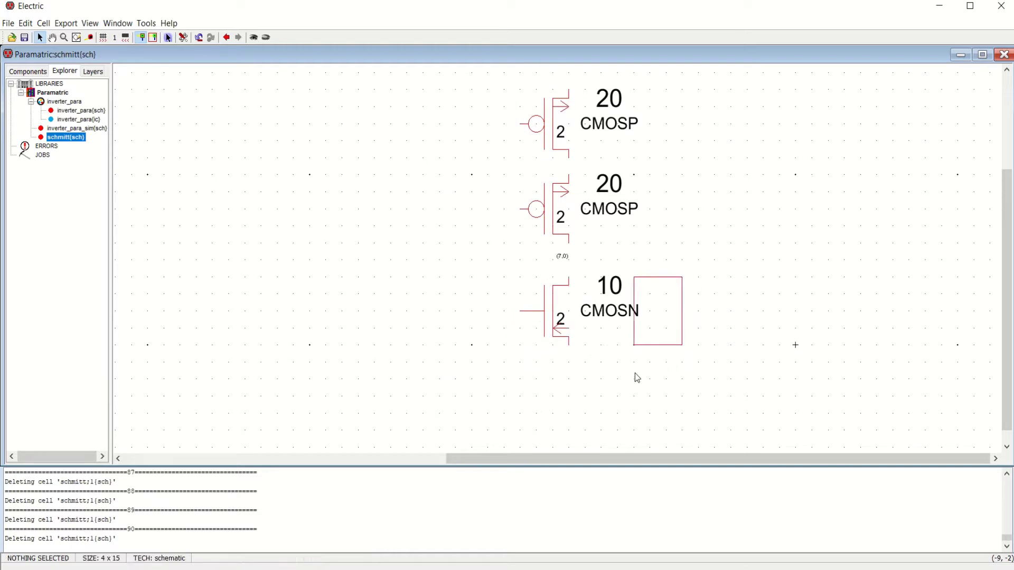
{"action": "left_click", "coordinate": [543, 396]}
{"action": "left_click", "coordinate": [722, 289]}
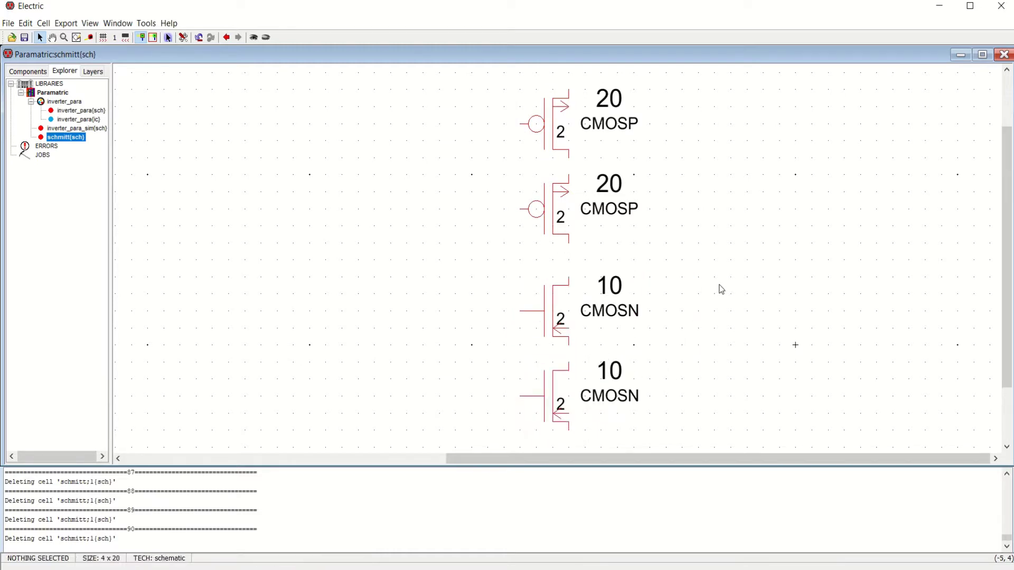
Step: Copy the upper pMOS transistor and place a third pMOS to the right of the two stacked pMOS transistors
{"action": "left_click", "coordinate": [528, 125]}
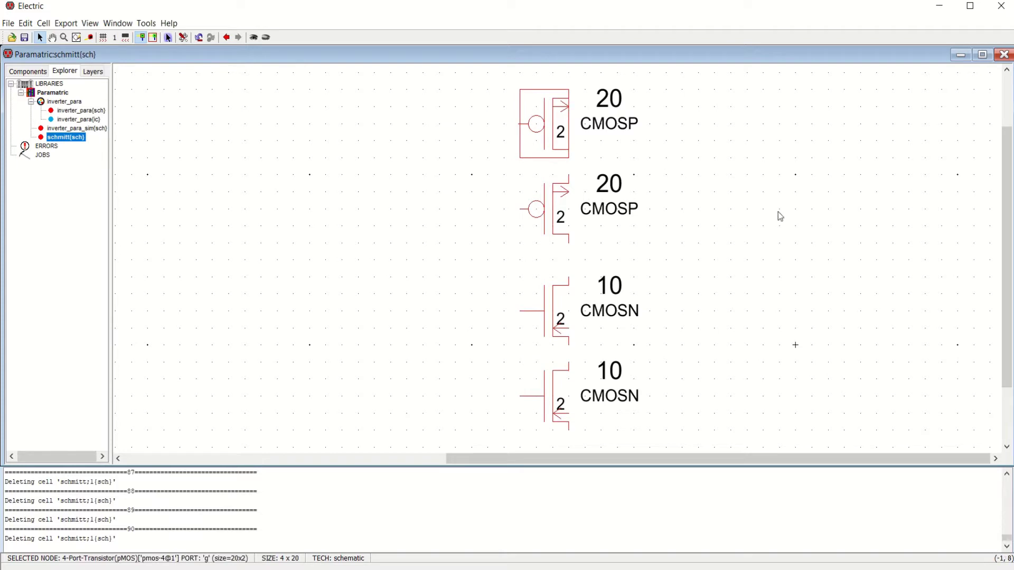
{"action": "key", "text": "ctrl+c"}
{"action": "left_click", "coordinate": [792, 213]}
{"action": "key", "text": "ctrl+v"}
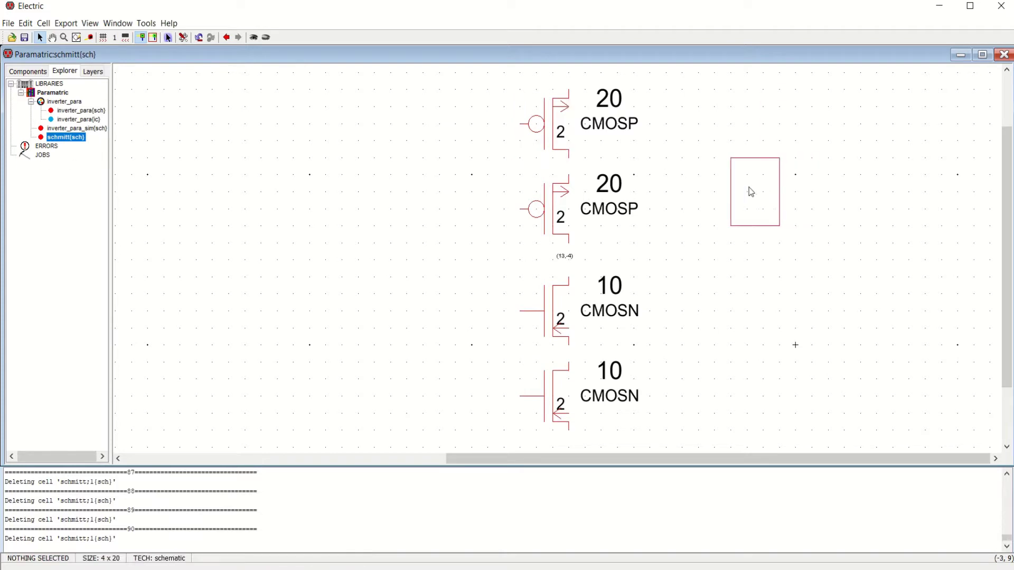
{"action": "left_click", "coordinate": [749, 172]}
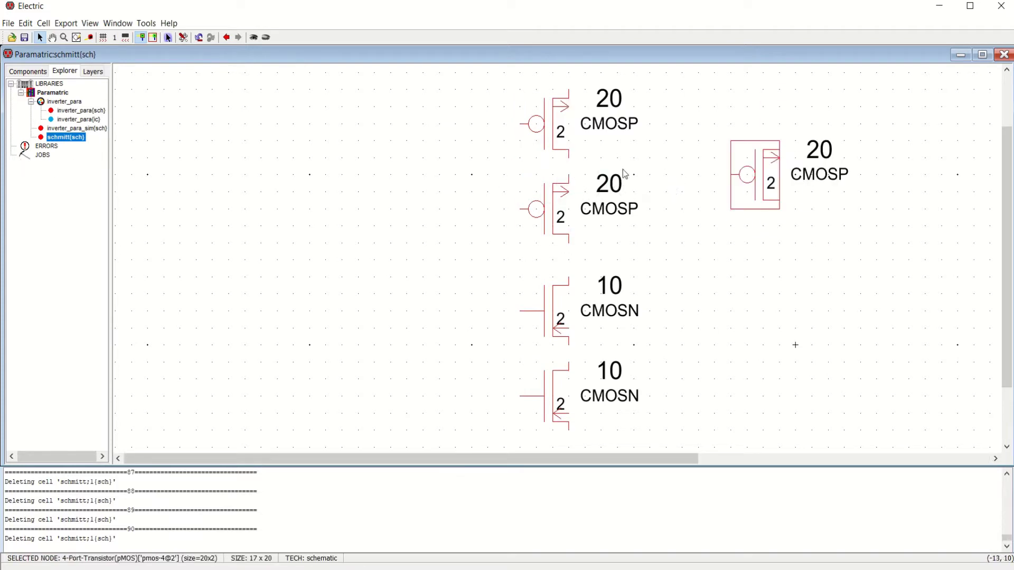
{"action": "left_click", "coordinate": [761, 284]}
Step: Copy the upper nMOS transistor and place a third nMOS to the right of the stack, beneath the separate pMOS
{"action": "left_click", "coordinate": [556, 328]}
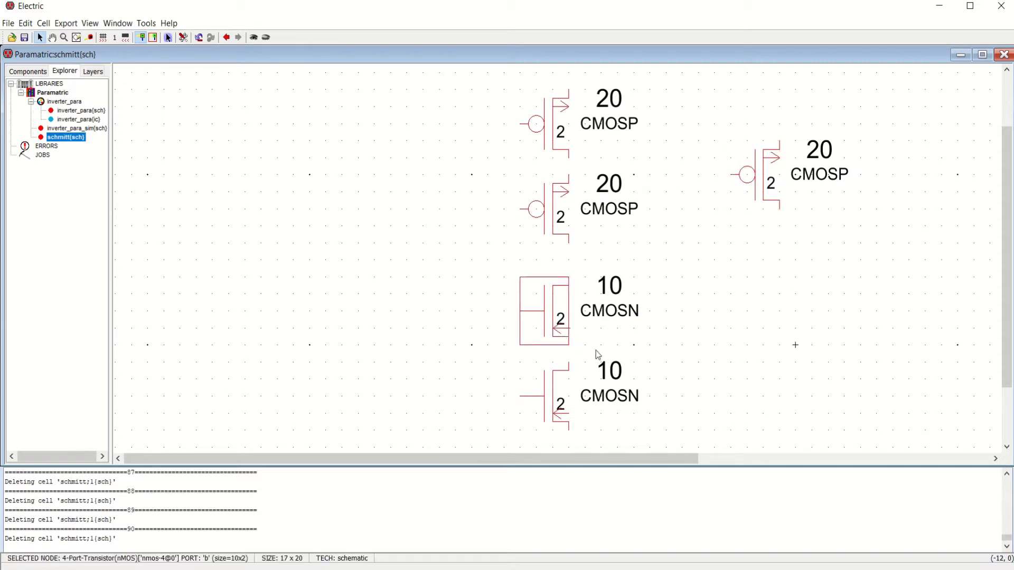
{"action": "key", "text": "ctrl+c"}
{"action": "key", "text": "ctrl+v"}
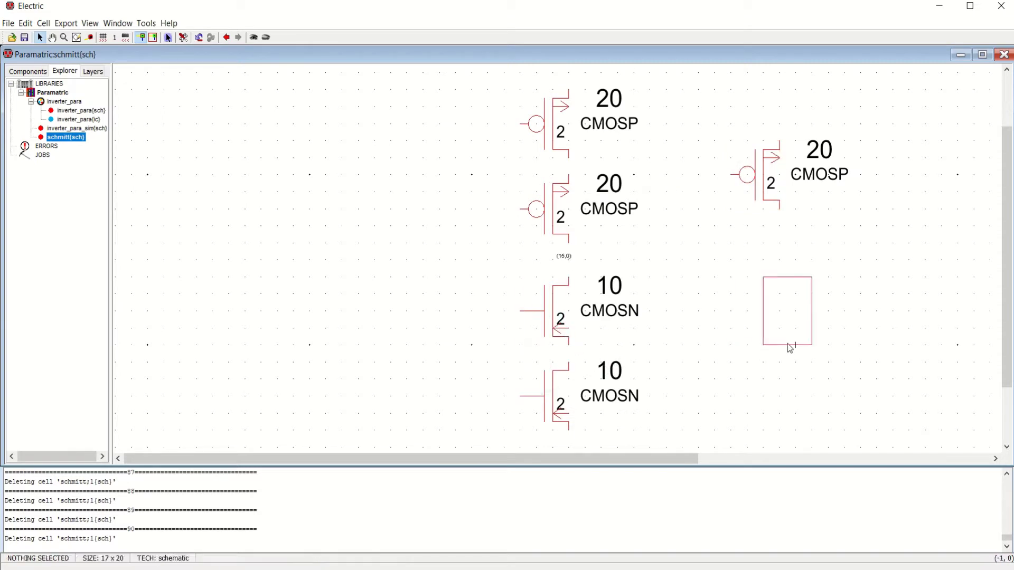
{"action": "left_click", "coordinate": [754, 347]}
{"action": "left_click", "coordinate": [880, 310]}
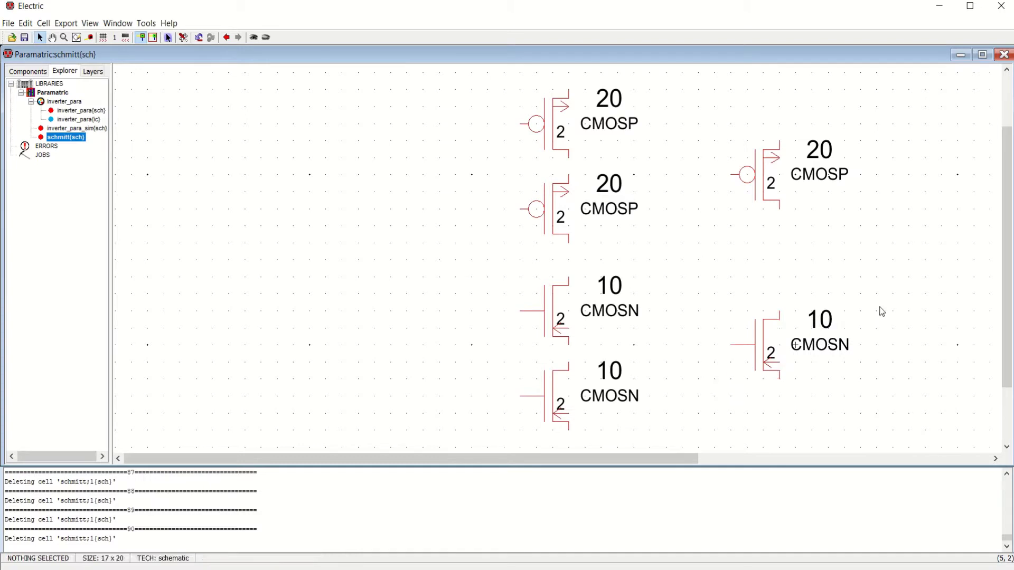
Step: Rotate the separate nMOS on the right by 270 degrees counterclockwise so its gate points up
{"action": "left_click", "coordinate": [771, 338]}
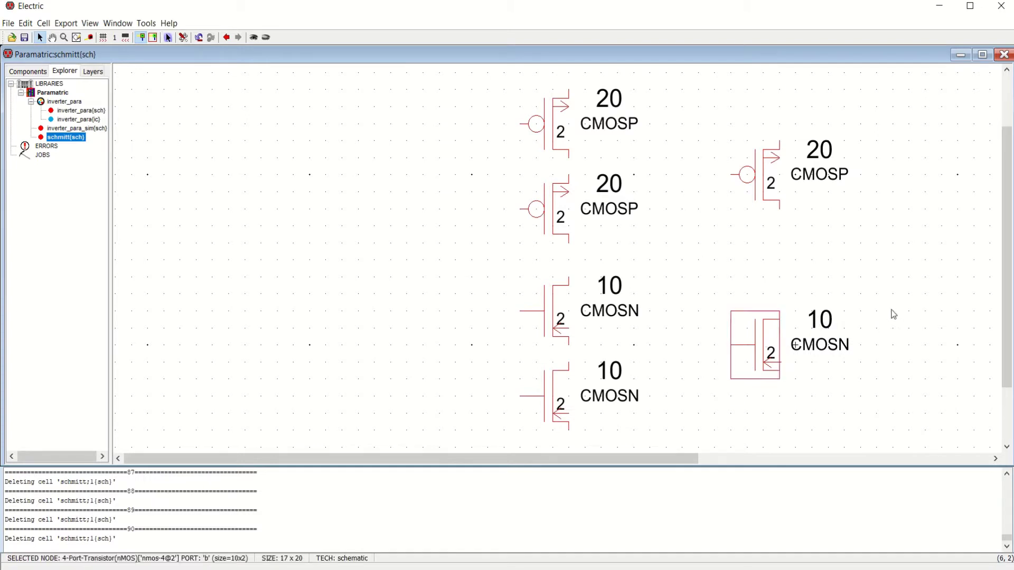
{"action": "key", "text": "ctrl+j"}
{"action": "key", "text": "ctrl+j"}
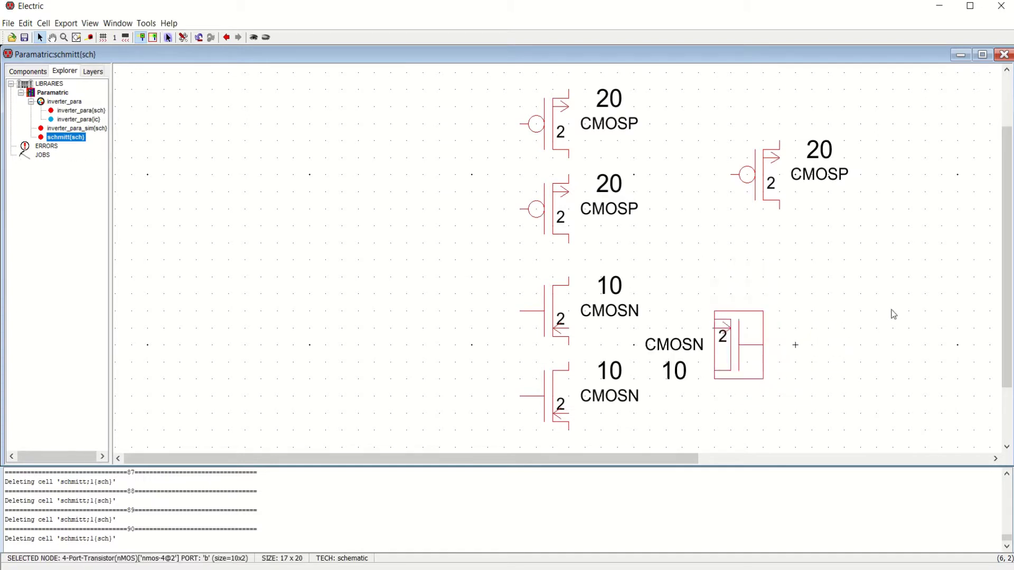
{"action": "key", "text": "ctrl+j"}
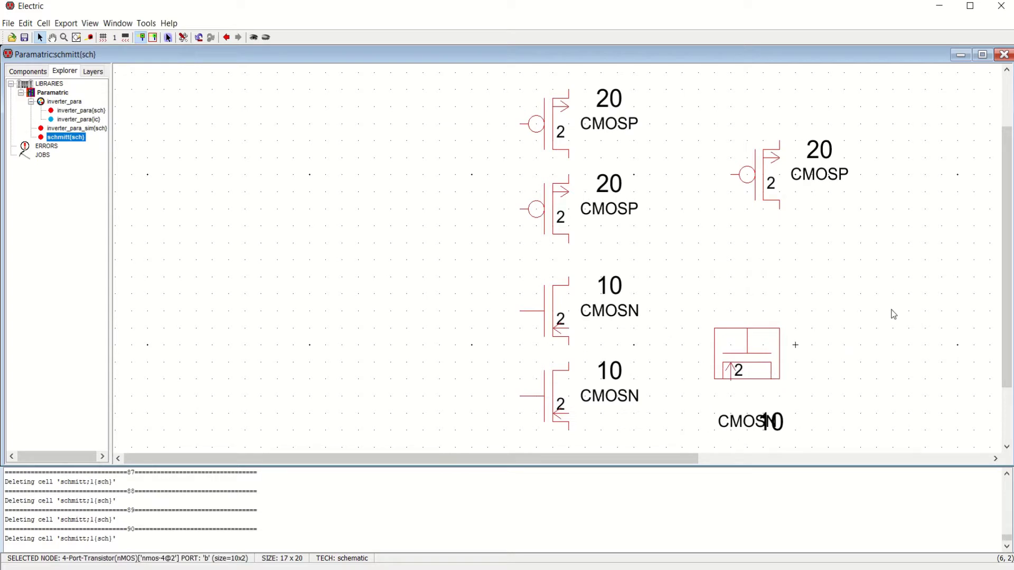
Step: Rotate the separate pMOS 90 degrees counterclockwise so its gate points down, and move its CMOSP label 2 units right of the width value
{"action": "left_click", "coordinate": [756, 190]}
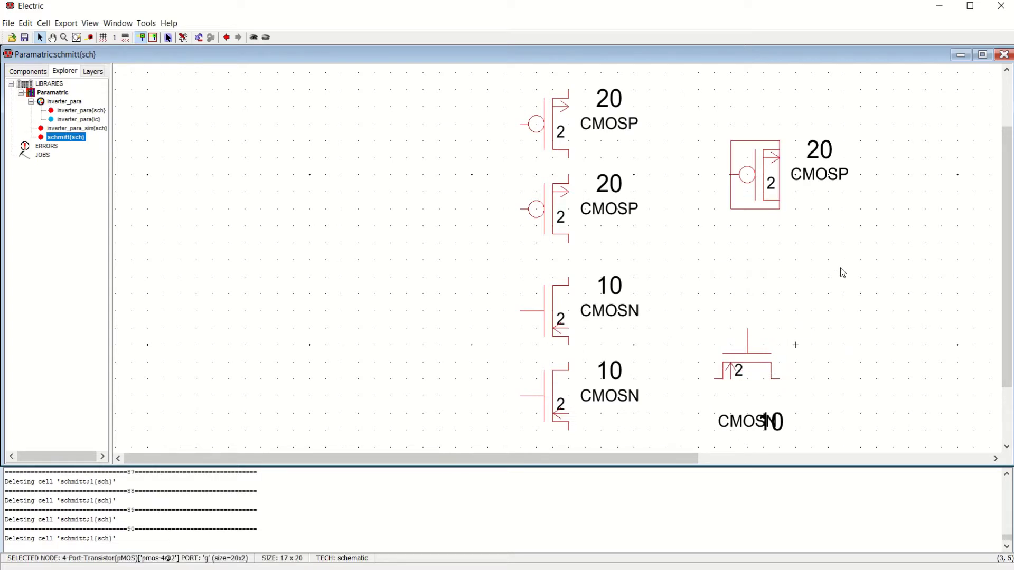
{"action": "key", "text": "ctrl+j"}
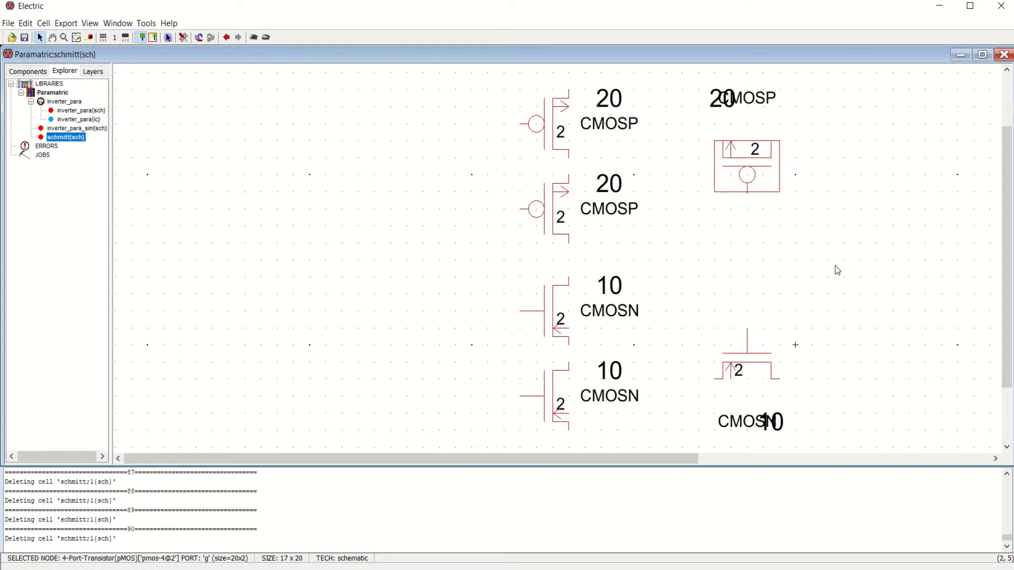
{"action": "left_click", "coordinate": [838, 271]}
{"action": "left_click_drag", "start_coordinate": [739, 108], "coordinate": [770, 115]}
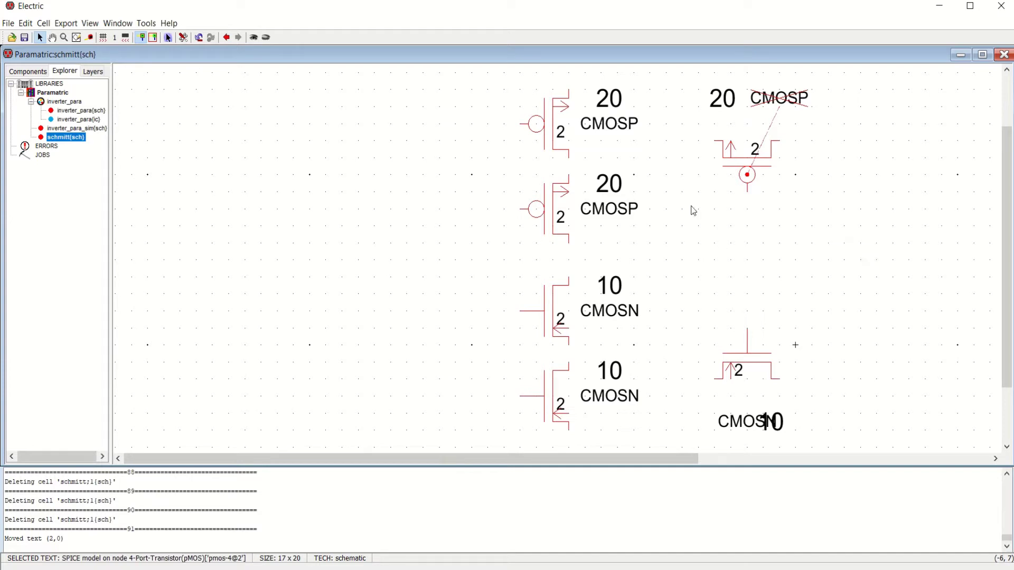
Step: Move the rotated pMOS down by 1 unit and the uppermost stacked pMOS up by 1 unit
{"action": "scroll", "coordinate": [785, 248], "scroll_direction": "down", "scroll_amount": 1, "text": "ctrl"}
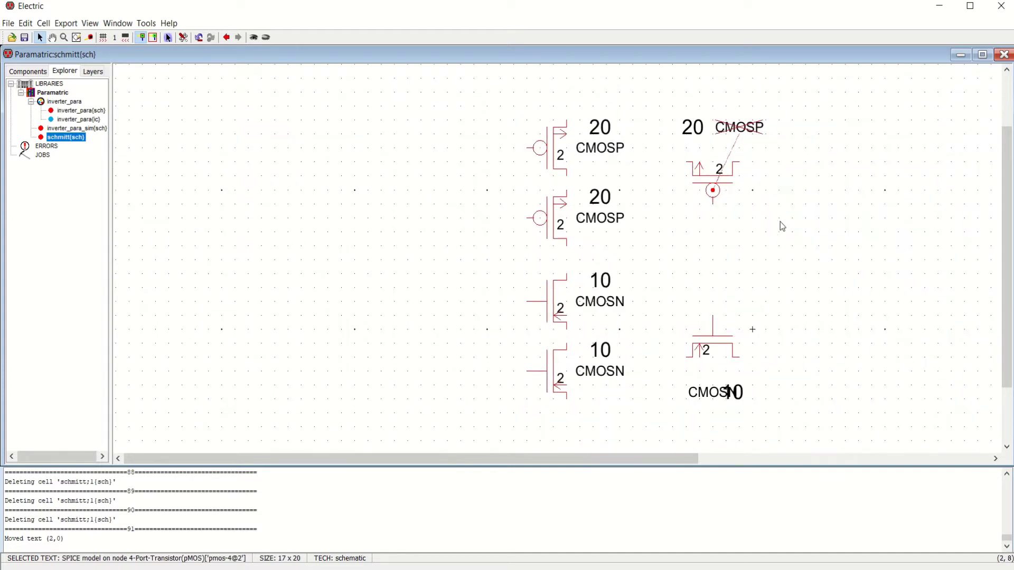
{"action": "left_click_drag", "start_coordinate": [561, 226], "coordinate": [561, 239]}
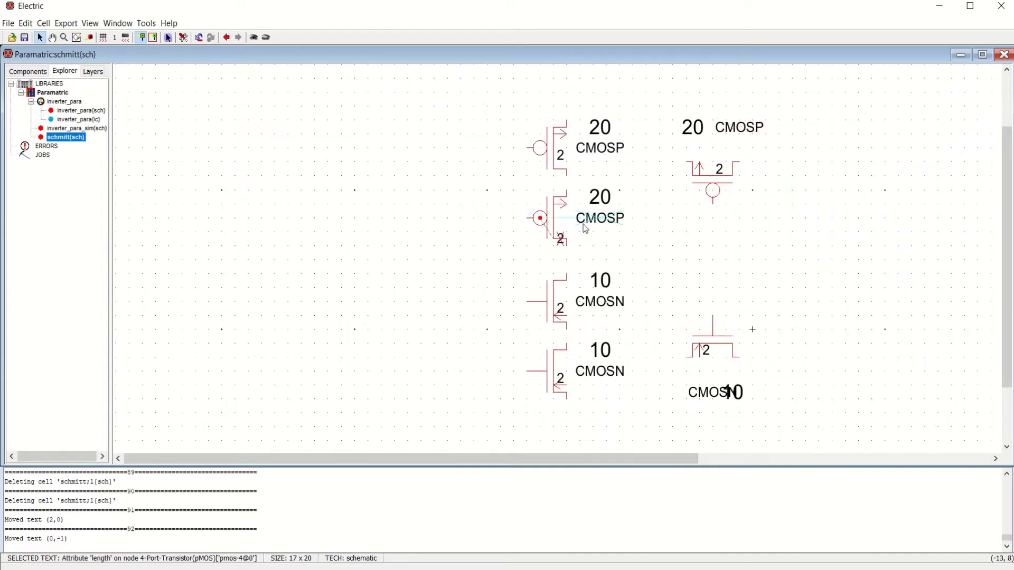
{"action": "key", "text": "ctrl+z"}
{"action": "left_click", "coordinate": [710, 191]}
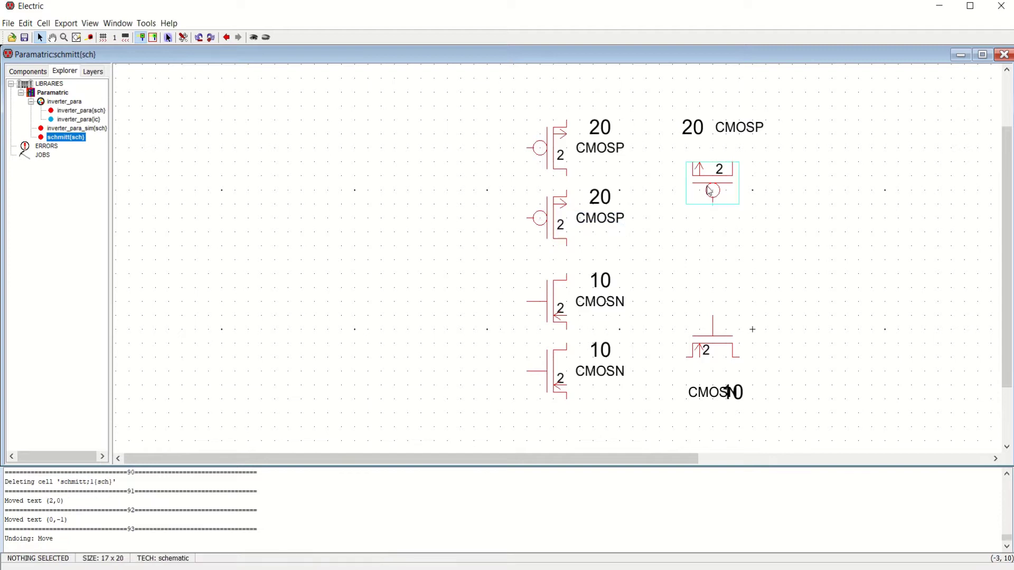
{"action": "left_click_drag", "start_coordinate": [708, 195], "coordinate": [706, 192]}
{"action": "left_click_drag", "start_coordinate": [541, 149], "coordinate": [542, 137]}
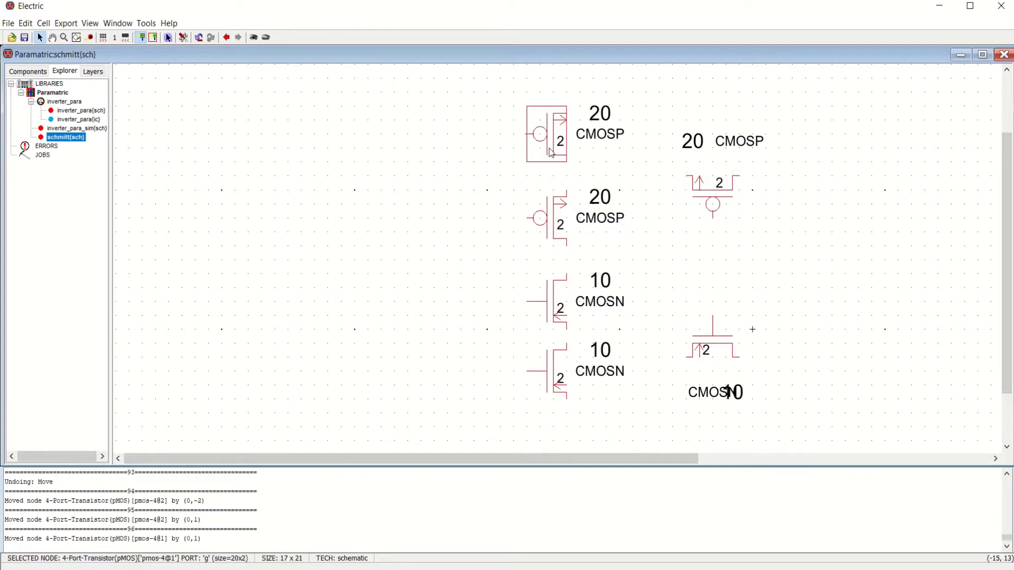
Step: Wire the lower terminal of the uppermost pMOS to the upper terminal of the pMOS beneath it
{"action": "left_click", "coordinate": [586, 160]}
{"action": "left_click", "coordinate": [567, 159]}
{"action": "right_click", "coordinate": [567, 191]}
{"action": "left_click", "coordinate": [727, 258]}
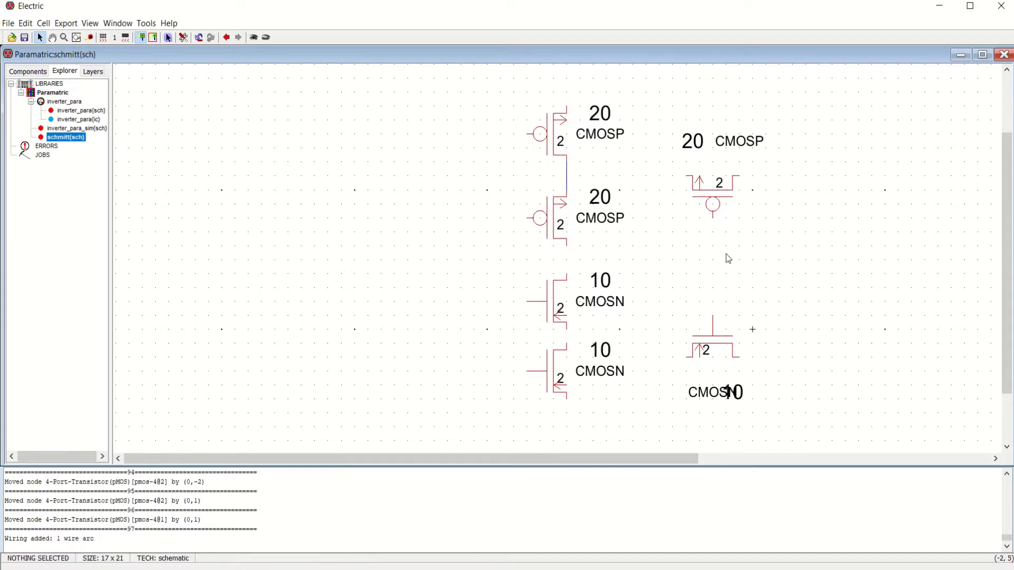
Step: Wire the connection between the two stacked pMOS transistors to the left terminal of the rotated pMOS
{"action": "left_click", "coordinate": [568, 181]}
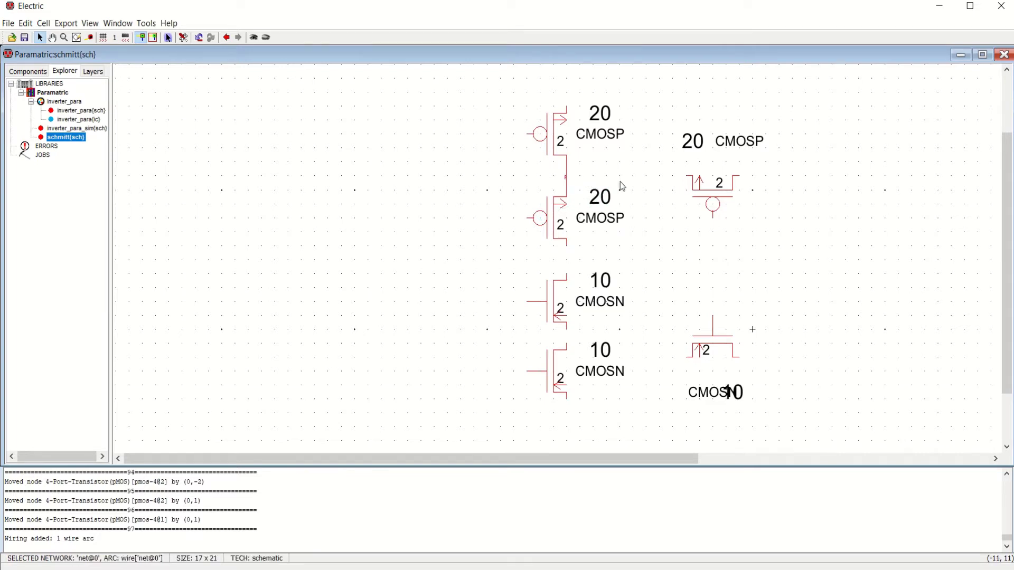
{"action": "right_click", "coordinate": [689, 182]}
{"action": "left_click", "coordinate": [806, 230]}
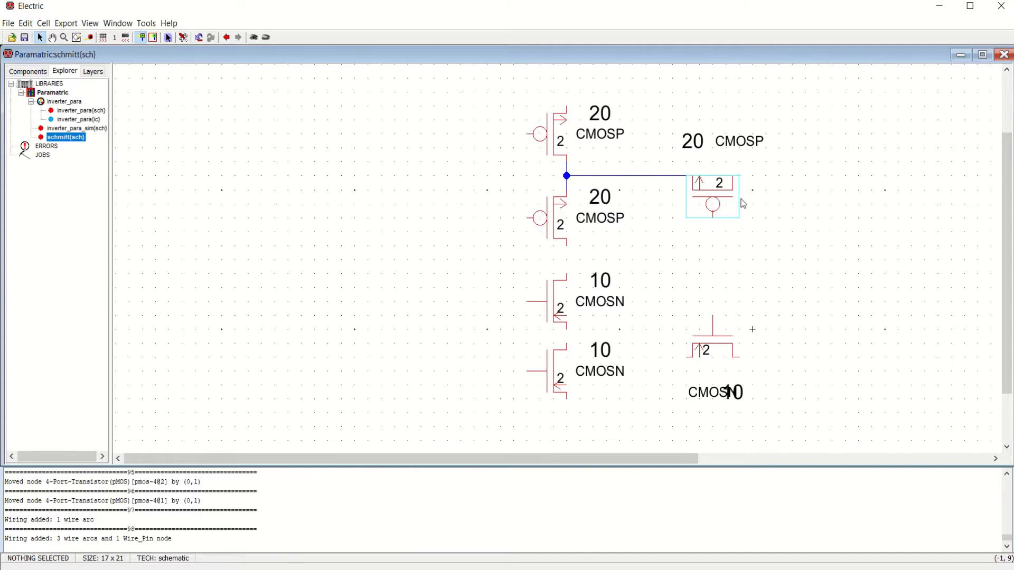
Step: Wire the lower terminal of the second stacked pMOS to the upper terminal of the nMOS beneath it
{"action": "left_click", "coordinate": [568, 247]}
{"action": "left_click", "coordinate": [565, 274], "text": "shift"}
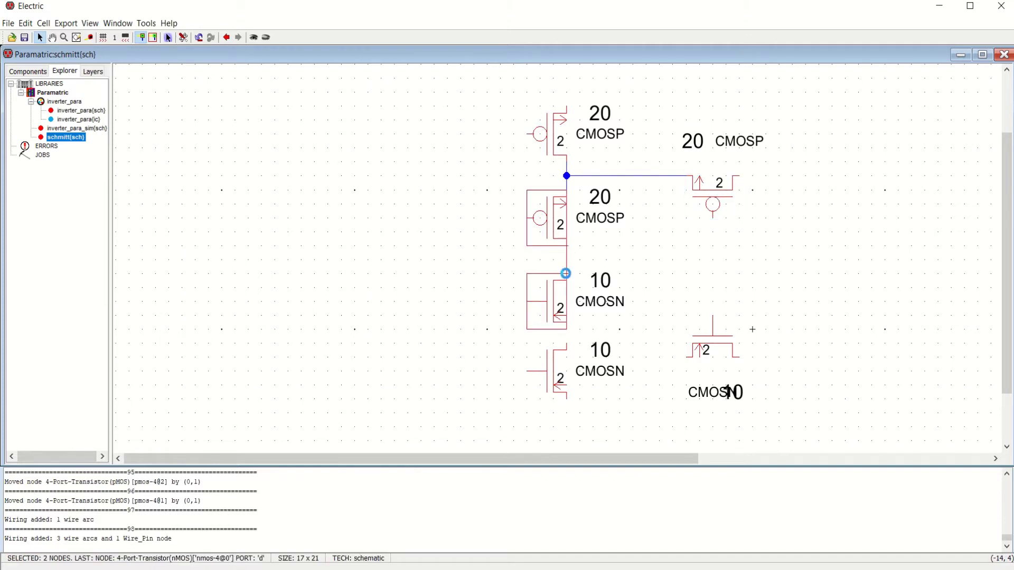
{"action": "left_click", "coordinate": [703, 249]}
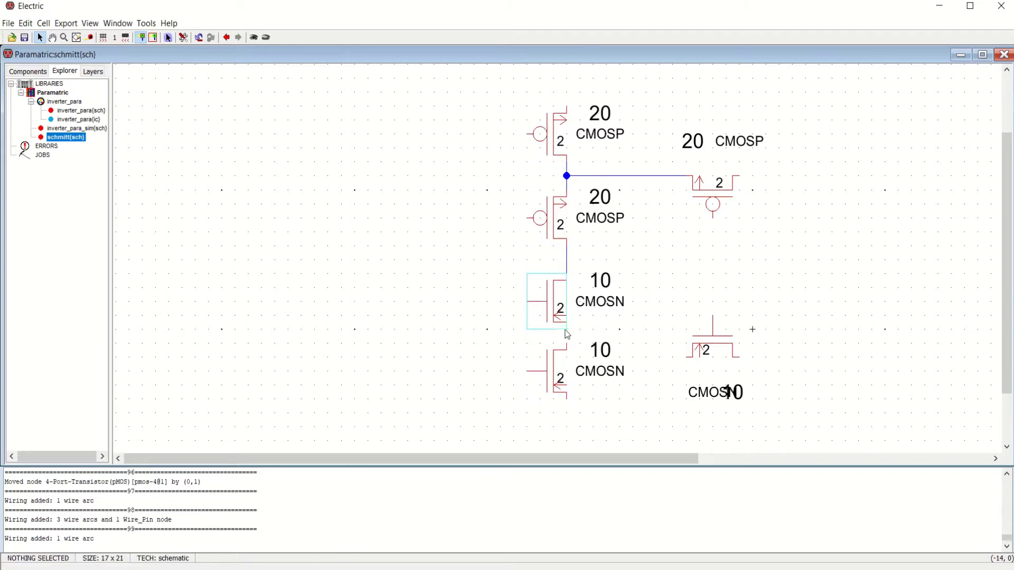
Step: Move the lowest stacked nMOS down by 2 units and wire its upper terminal to the nMOS above it
{"action": "left_click_drag", "start_coordinate": [568, 348], "coordinate": [569, 375]}
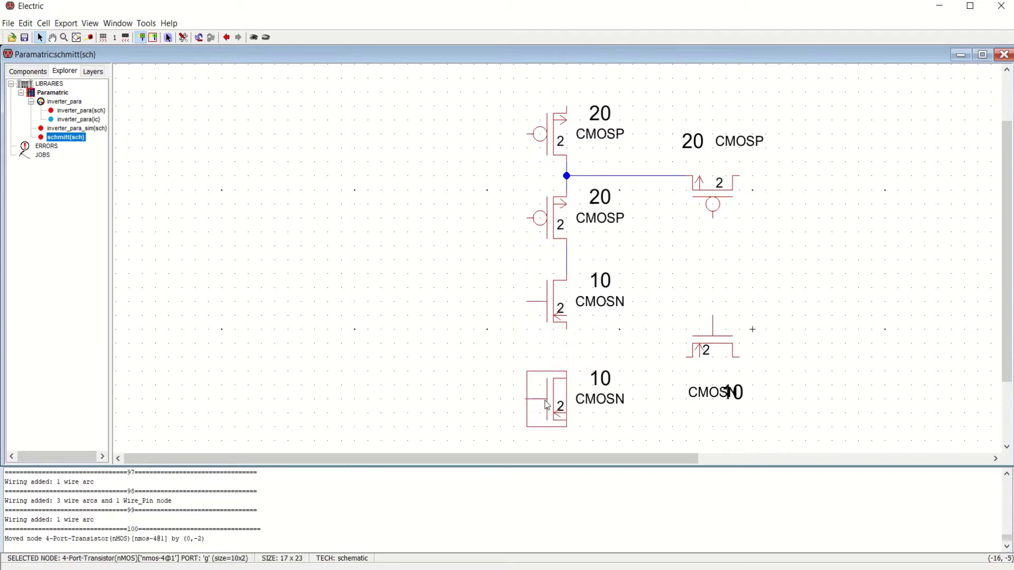
{"action": "left_click", "coordinate": [567, 331]}
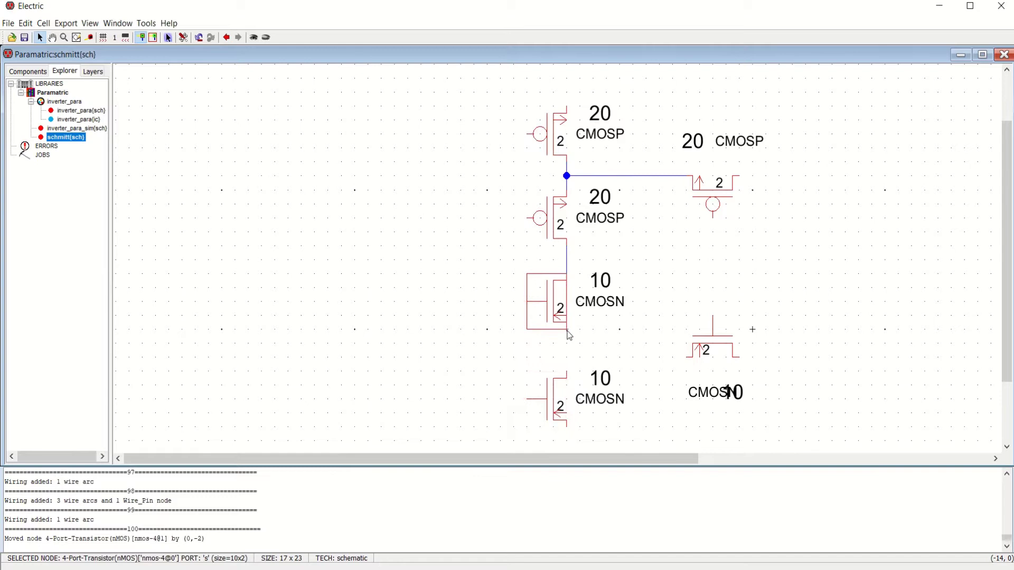
{"action": "right_click", "coordinate": [566, 372]}
{"action": "left_click", "coordinate": [715, 232]}
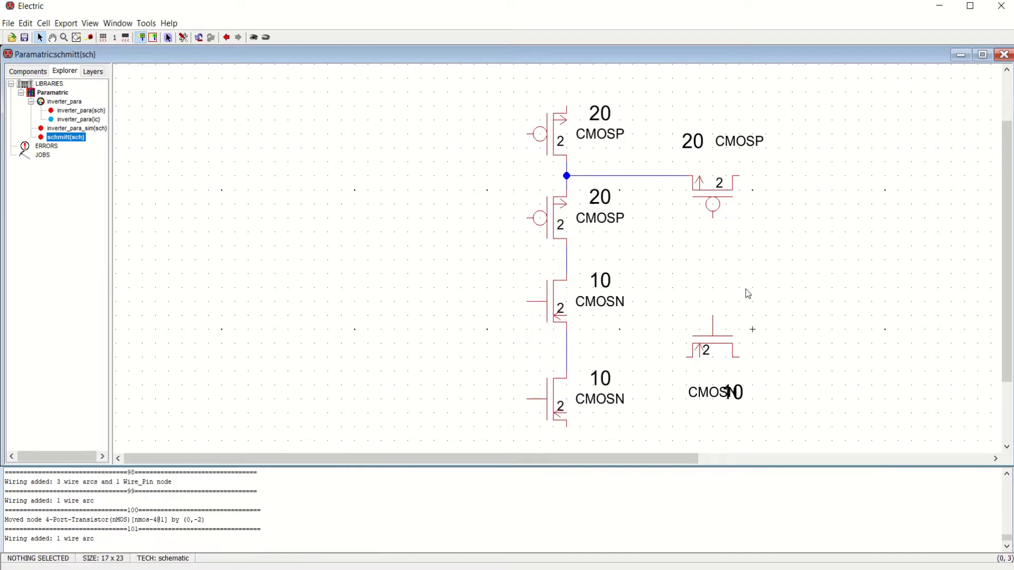
Step: Wire the left terminal of the rotated nMOS to the connection between the two stacked nMOS transistors
{"action": "left_click", "coordinate": [714, 338]}
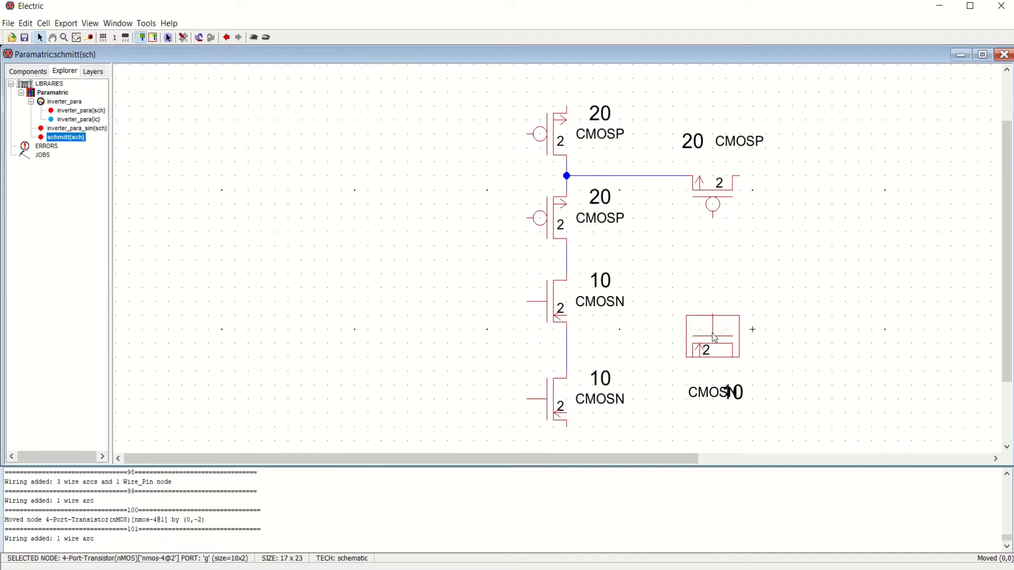
{"action": "left_click", "coordinate": [771, 394]}
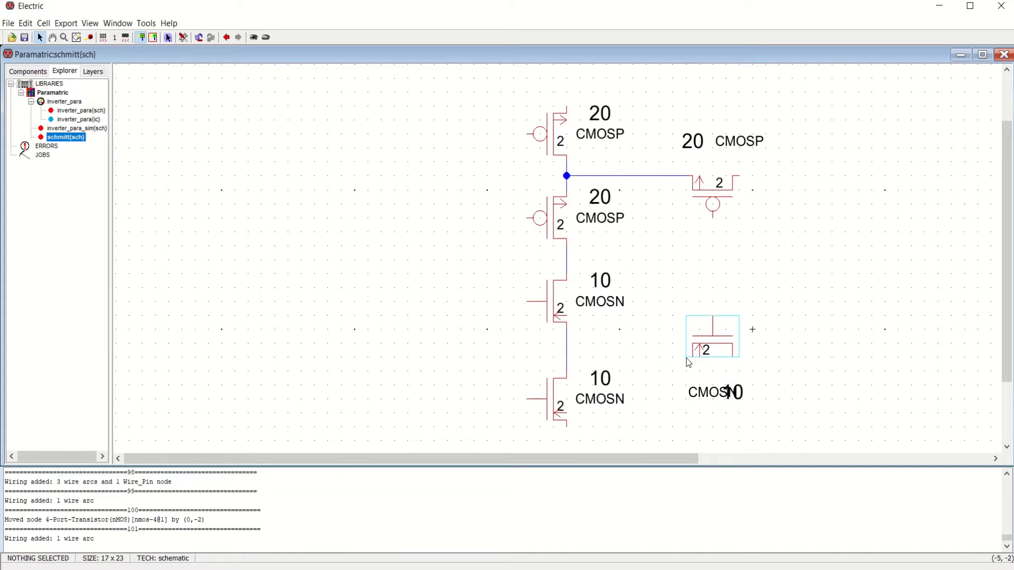
{"action": "left_click", "coordinate": [689, 363]}
{"action": "right_click", "coordinate": [567, 357]}
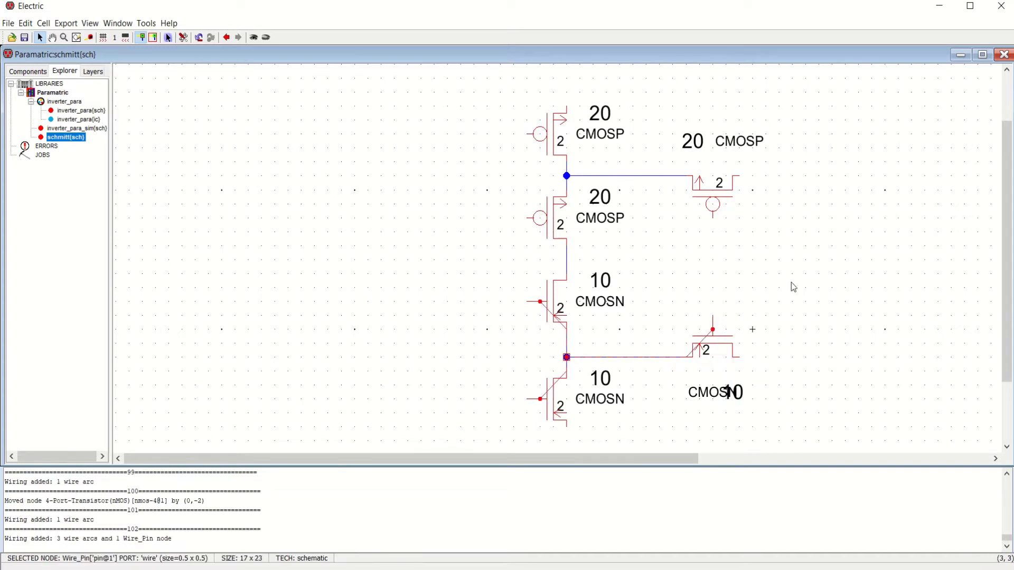
Step: Move the lowest stacked nMOS down by 1 more unit
{"action": "mouse_move", "coordinate": [715, 347]}
{"action": "left_mouse_down"}
{"action": "mouse_move", "coordinate": [716, 333]}
{"action": "mouse_move", "coordinate": [716, 347]}
{"action": "left_mouse_up"}
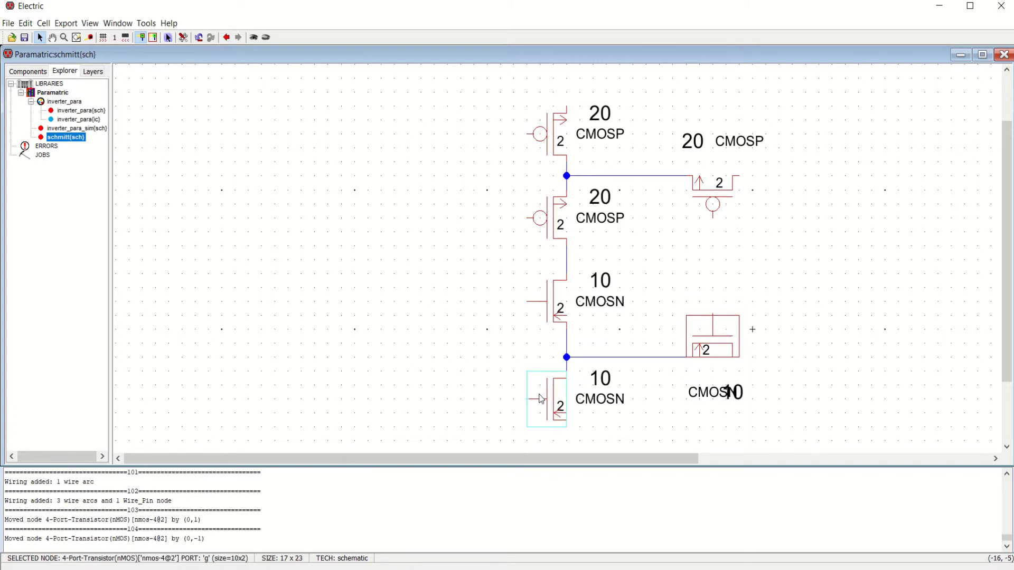
{"action": "left_click_drag", "start_coordinate": [541, 400], "coordinate": [541, 413]}
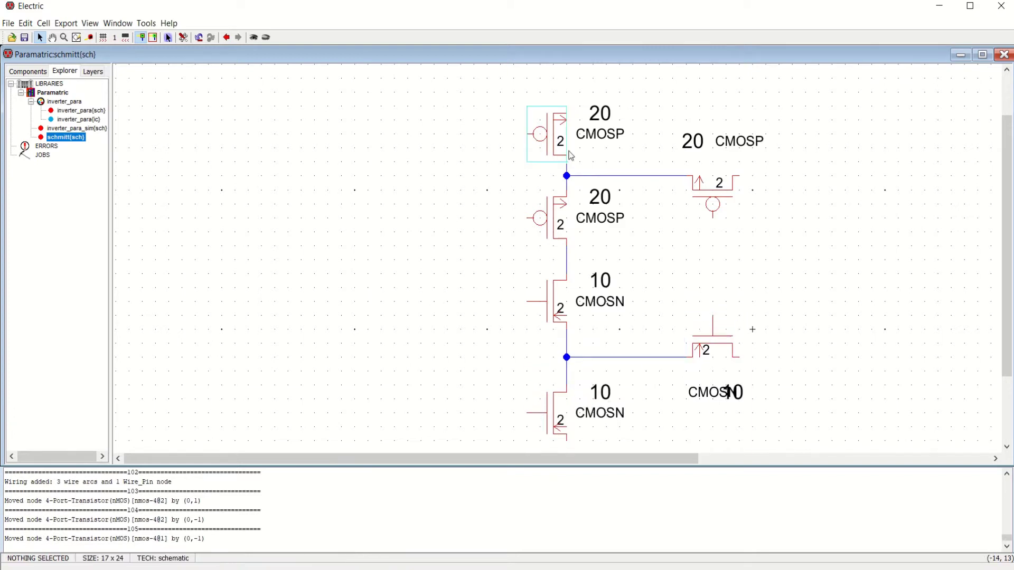
{"action": "left_click", "coordinate": [563, 210]}
{"action": "left_click", "coordinate": [603, 268]}
Step: Wire the gates of the rotated pMOS and nMOS together, and connect that wire to the node between the stacked pMOS and nMOS pairs
{"action": "left_click", "coordinate": [715, 223]}
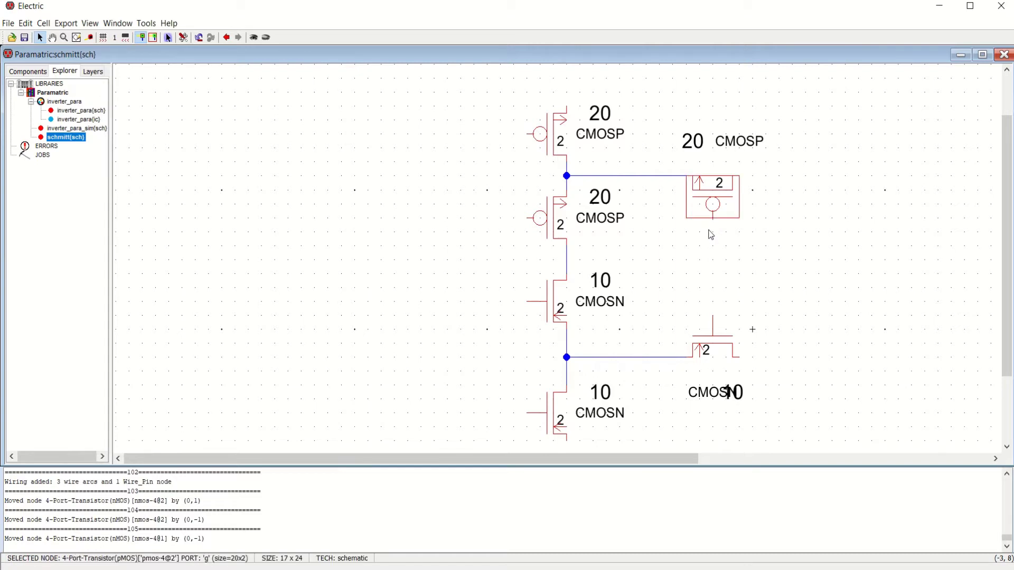
{"action": "right_click", "coordinate": [713, 328]}
{"action": "left_click", "coordinate": [800, 269]}
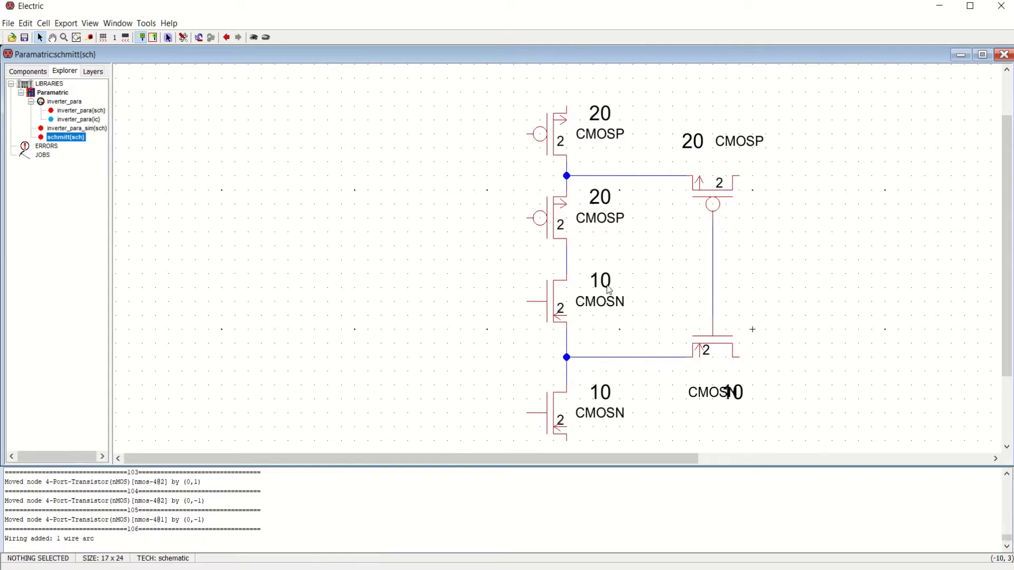
{"action": "left_click", "coordinate": [568, 264]}
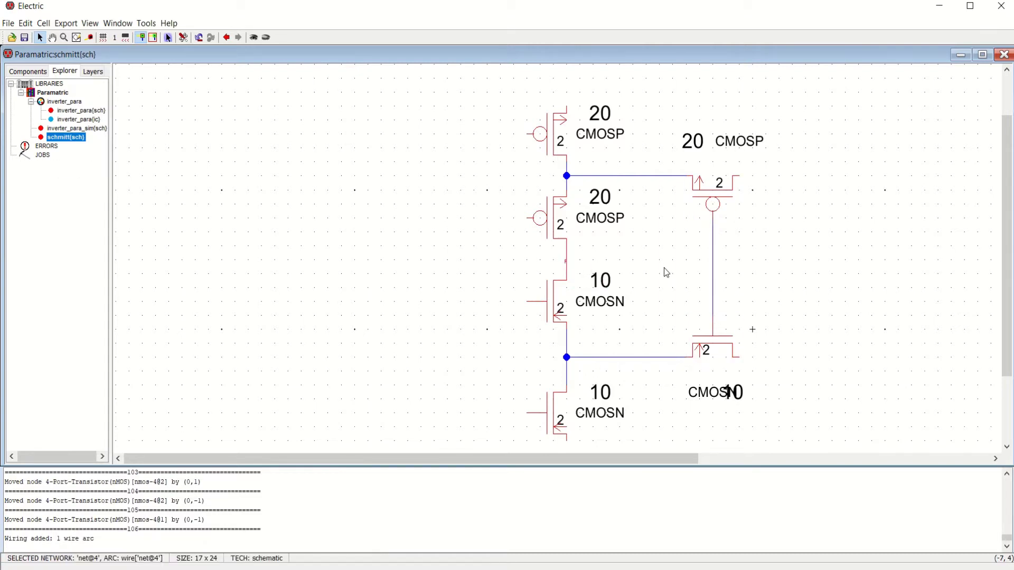
{"action": "right_click", "coordinate": [712, 264]}
{"action": "left_click", "coordinate": [802, 267]}
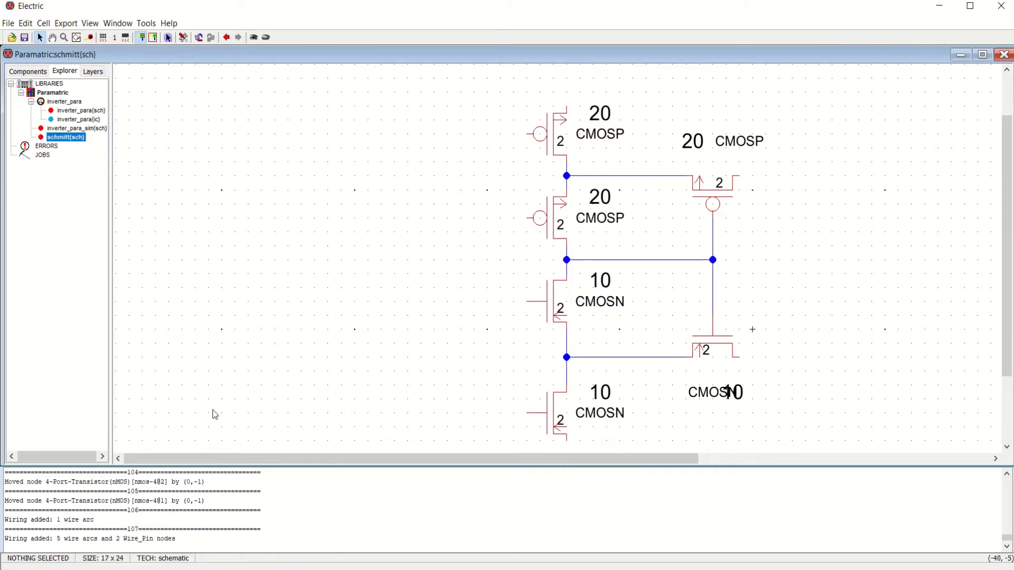
Step: Place an Off-Page connector to the right of the rotated transistors and wire it to the junction on their shared gate wire
{"action": "left_click", "coordinate": [29, 72]}
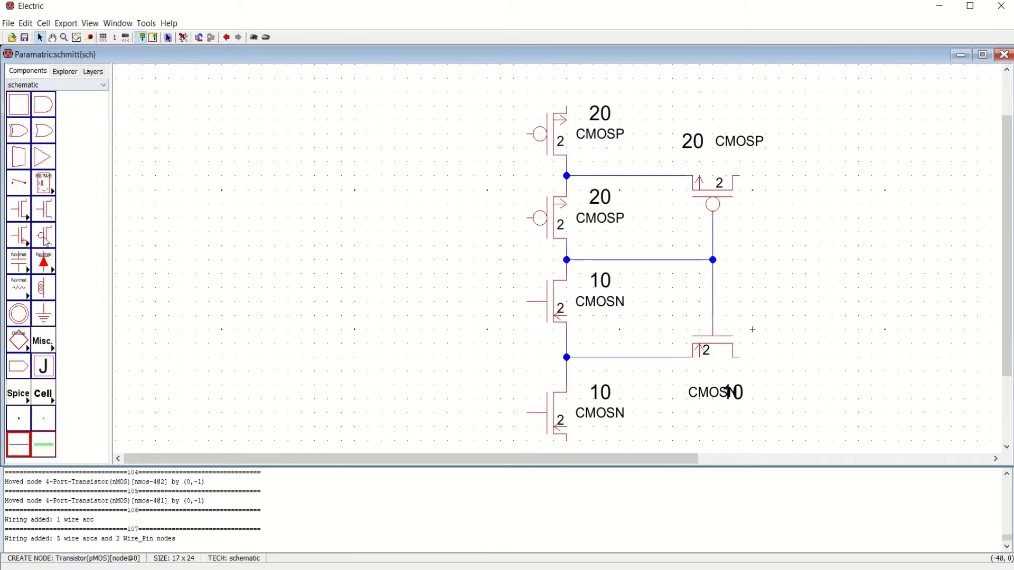
{"action": "left_click", "coordinate": [24, 366]}
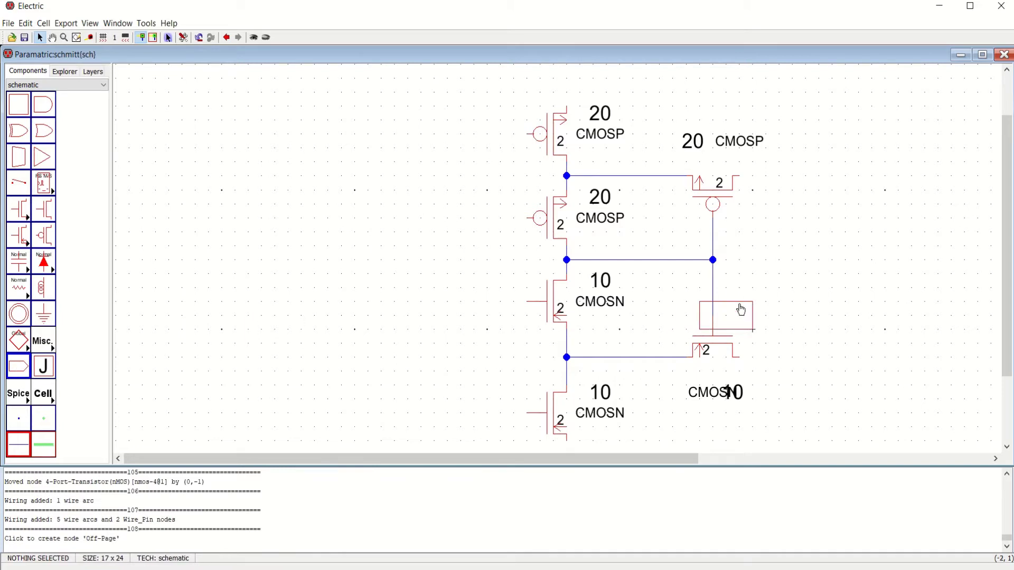
{"action": "left_click", "coordinate": [869, 265]}
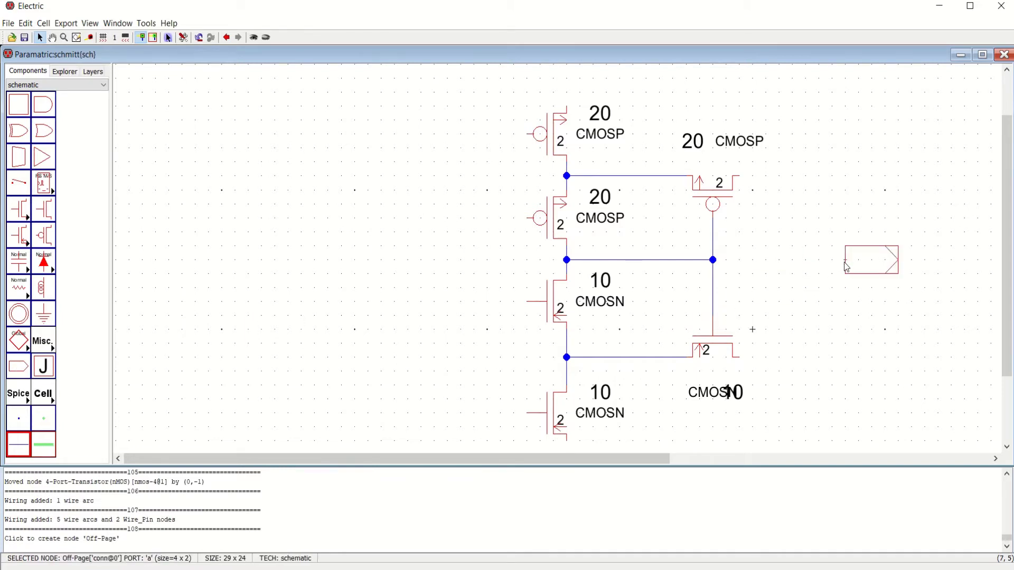
{"action": "left_click", "coordinate": [713, 260], "text": "shift"}
{"action": "right_click", "coordinate": [712, 261]}
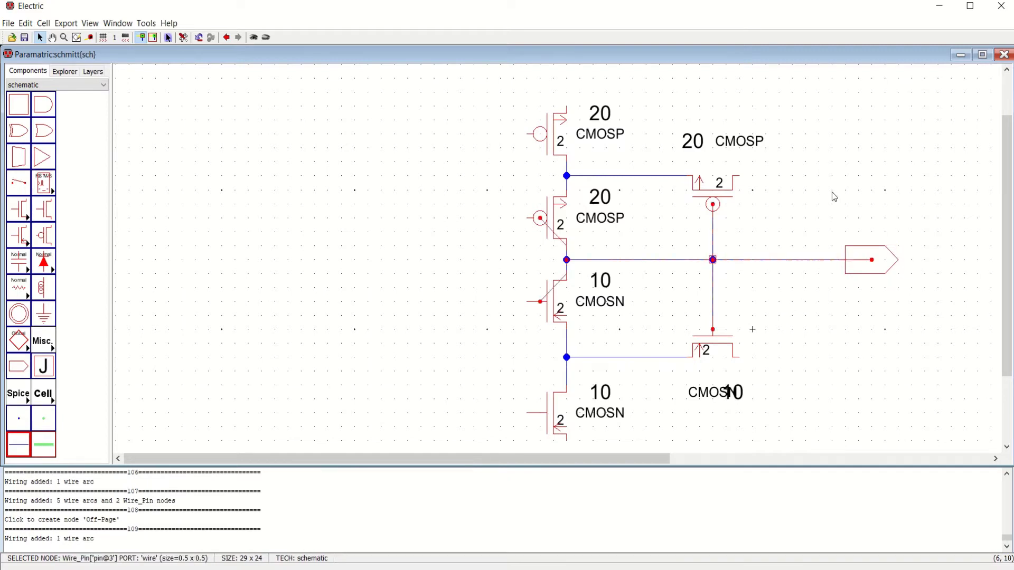
{"action": "left_click", "coordinate": [833, 203]}
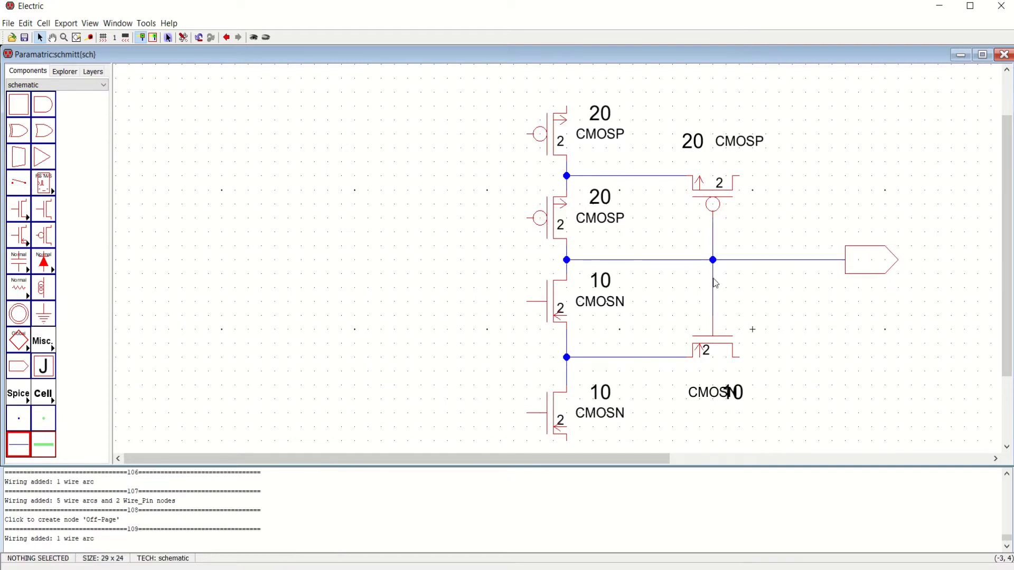
Step: Wire the gate of the uppermost stacked pMOS to the gate of the lowest nMOS with a vertical run left of the stack
{"action": "left_click", "coordinate": [528, 138]}
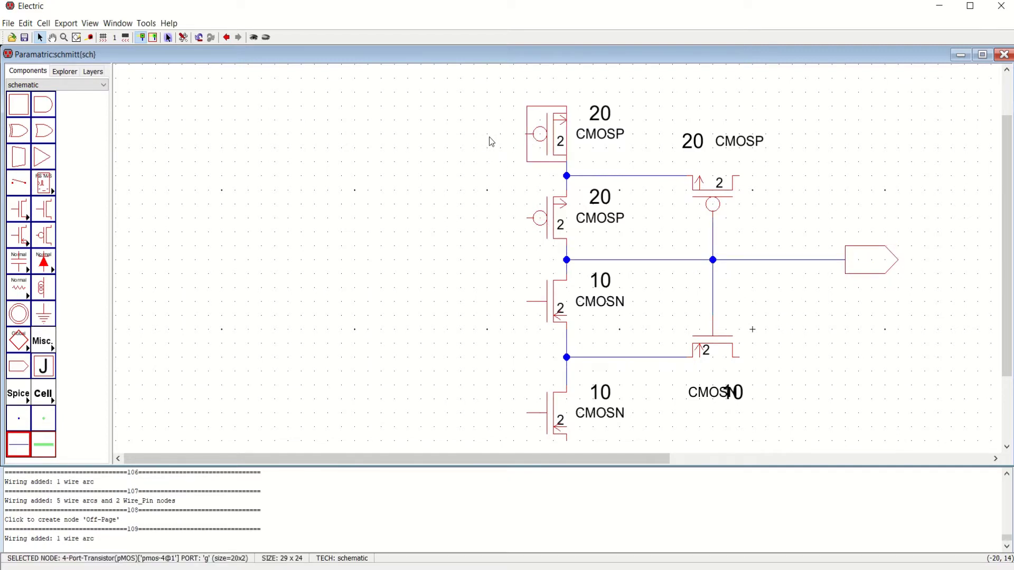
{"action": "right_click", "coordinate": [501, 135]}
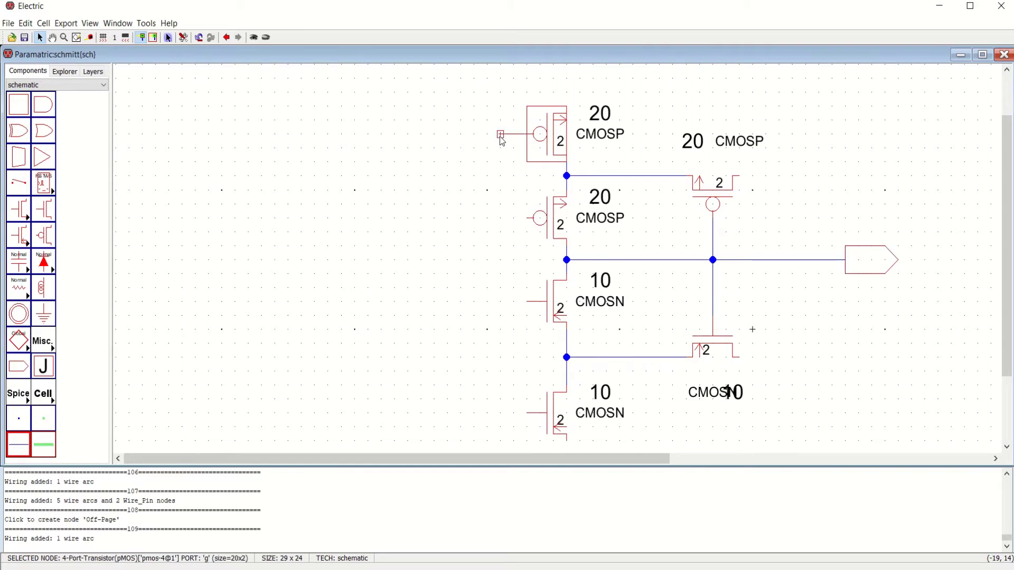
{"action": "right_click", "coordinate": [500, 413]}
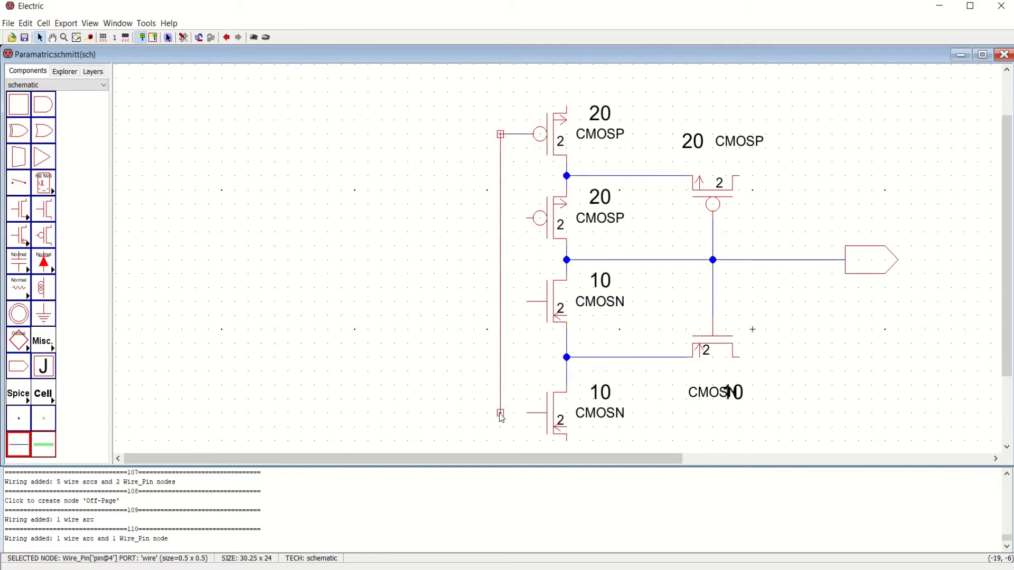
{"action": "right_click", "coordinate": [528, 413]}
{"action": "left_click", "coordinate": [462, 329]}
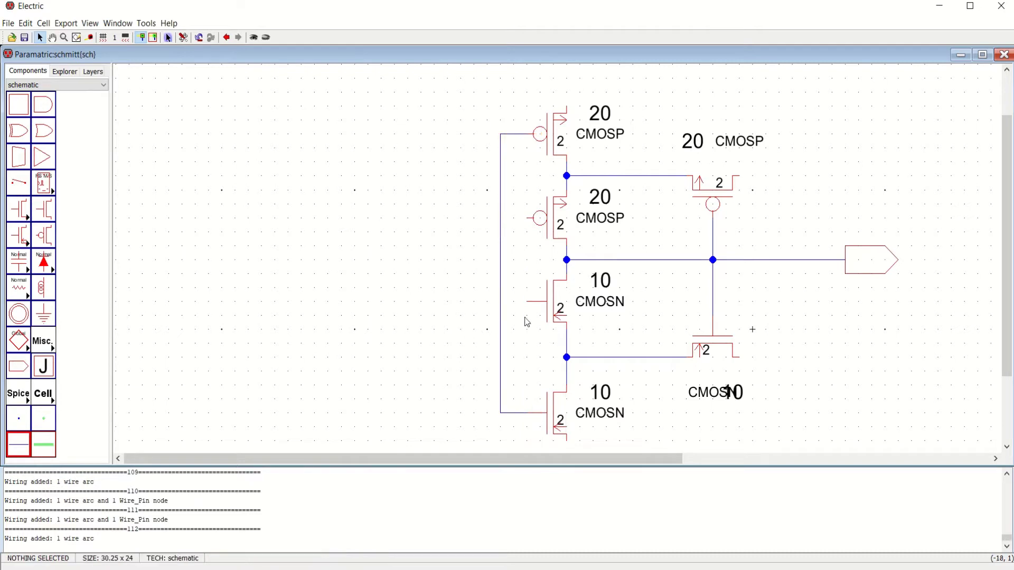
Step: Wire the gates of the two middle stacked transistors to the vertical input wire
{"action": "left_click", "coordinate": [527, 306]}
{"action": "right_click", "coordinate": [501, 301]}
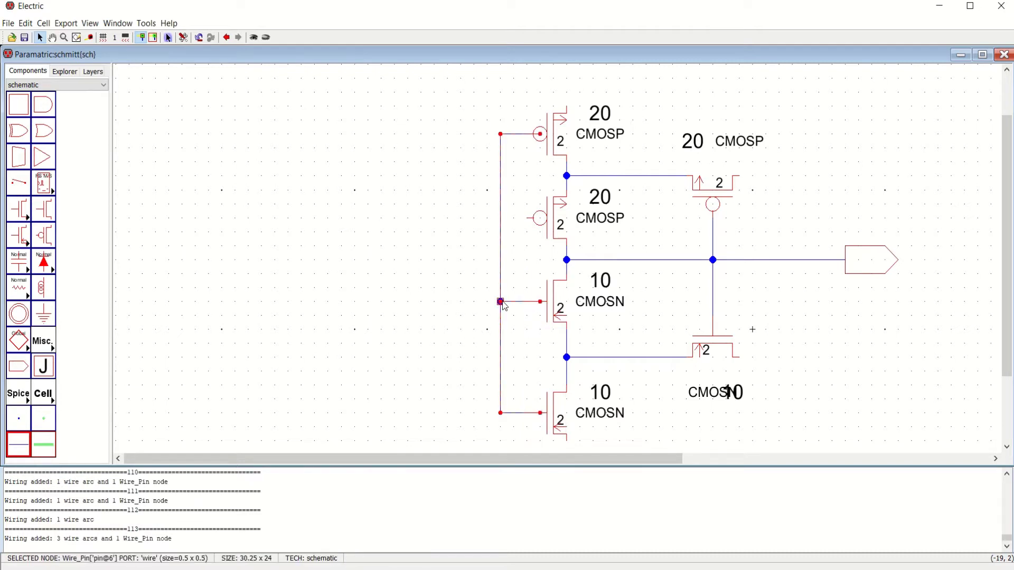
{"action": "left_click", "coordinate": [528, 222]}
{"action": "right_click", "coordinate": [502, 218]}
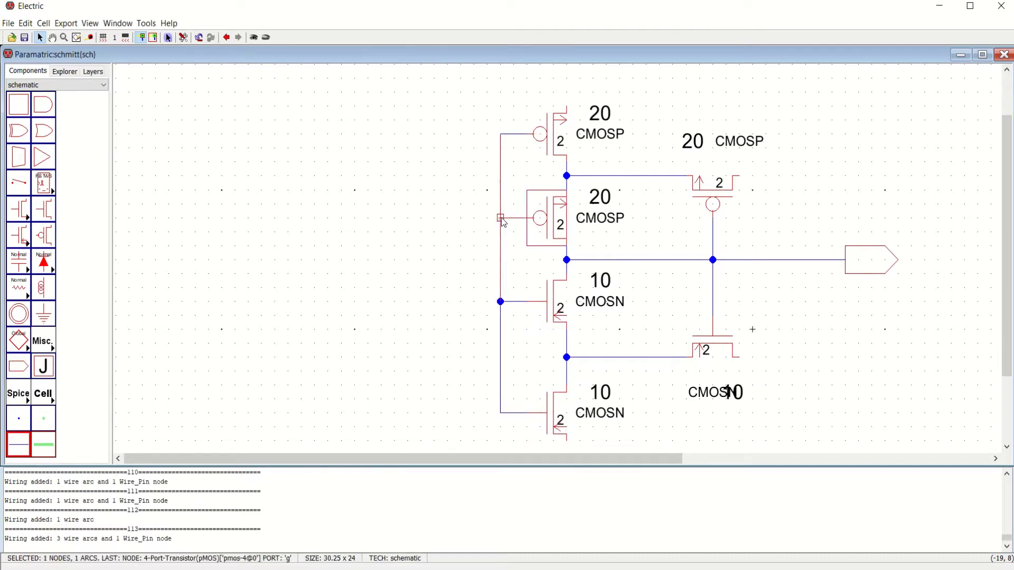
{"action": "left_click", "coordinate": [454, 217]}
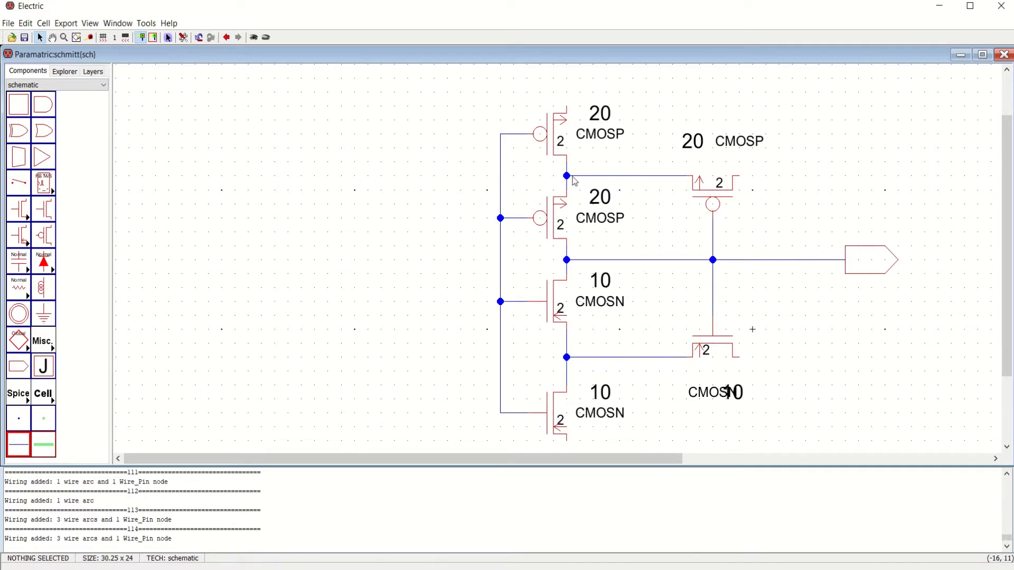
Step: Place an Off-Page connector left of the transistor stack and wire its tip to the vertical gate wire
{"action": "left_click", "coordinate": [19, 366]}
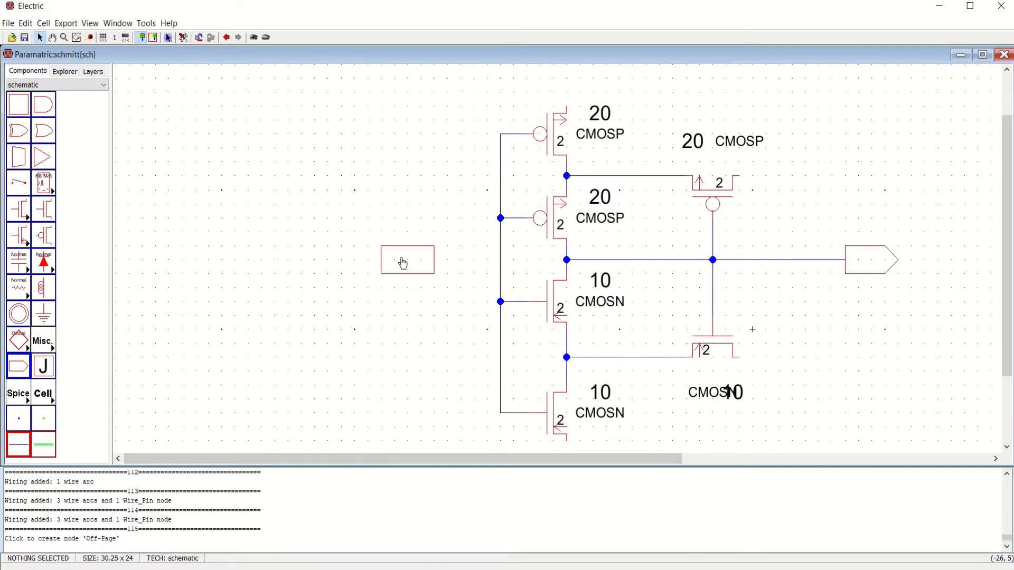
{"action": "left_click", "coordinate": [403, 263]}
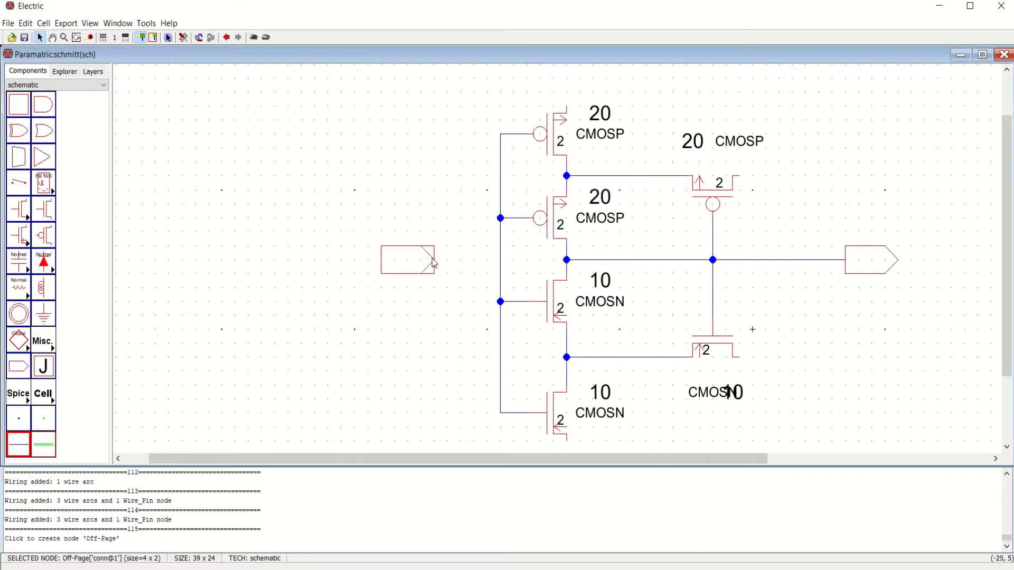
{"action": "right_click", "coordinate": [497, 261]}
{"action": "left_click", "coordinate": [409, 322]}
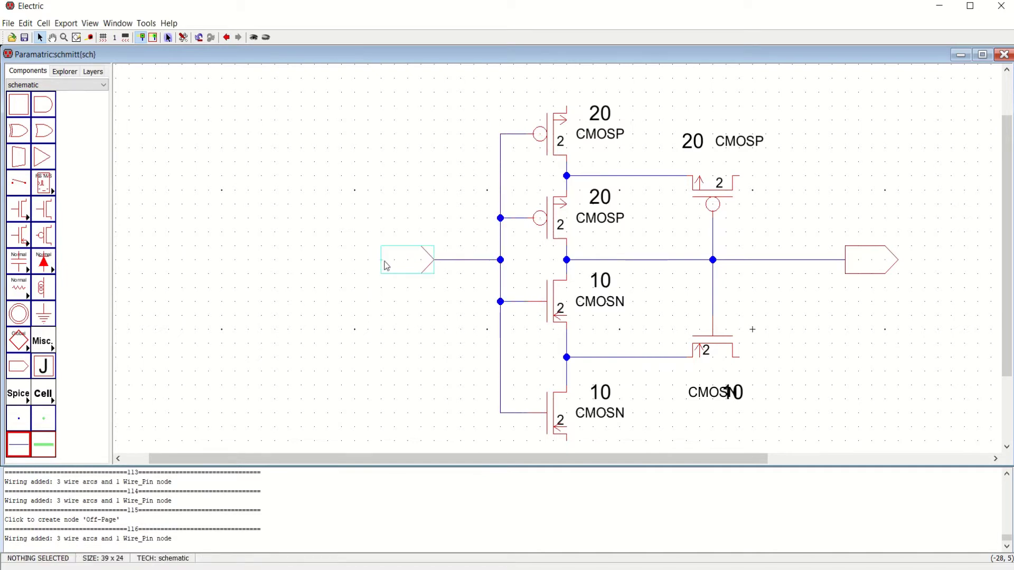
Step: Create an export named in on the left end of the input Off-Page connector
{"action": "left_click", "coordinate": [383, 264]}
{"action": "left_click", "coordinate": [66, 24]}
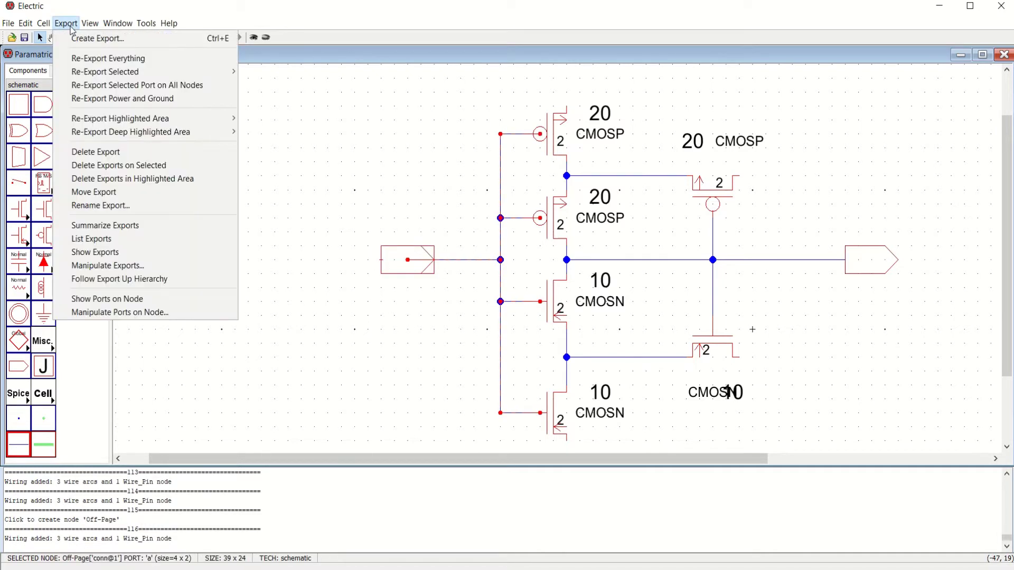
{"action": "left_click", "coordinate": [95, 39]}
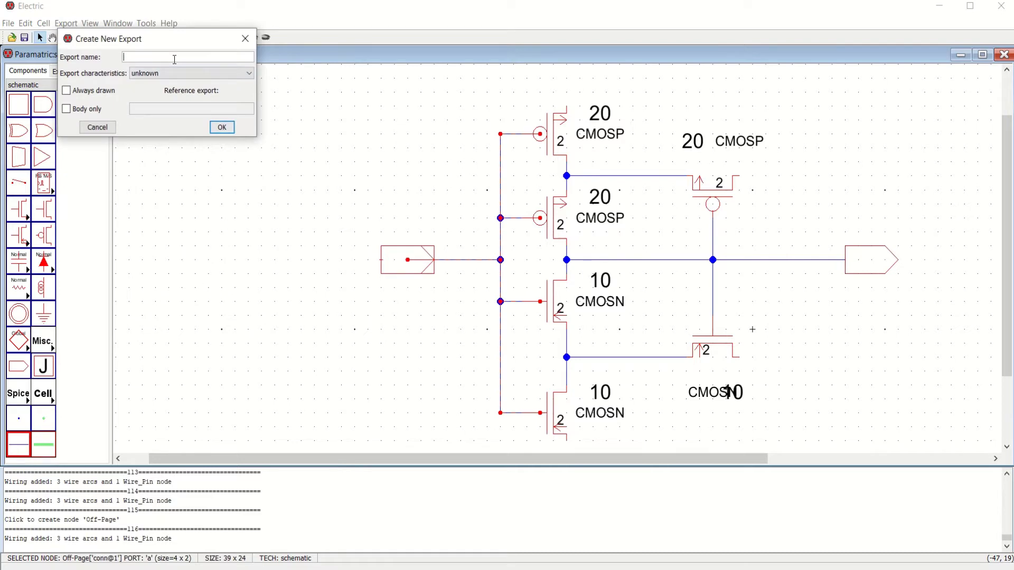
{"action": "type", "text": "in"}
{"action": "left_click", "coordinate": [222, 128]}
{"action": "left_click", "coordinate": [792, 285]}
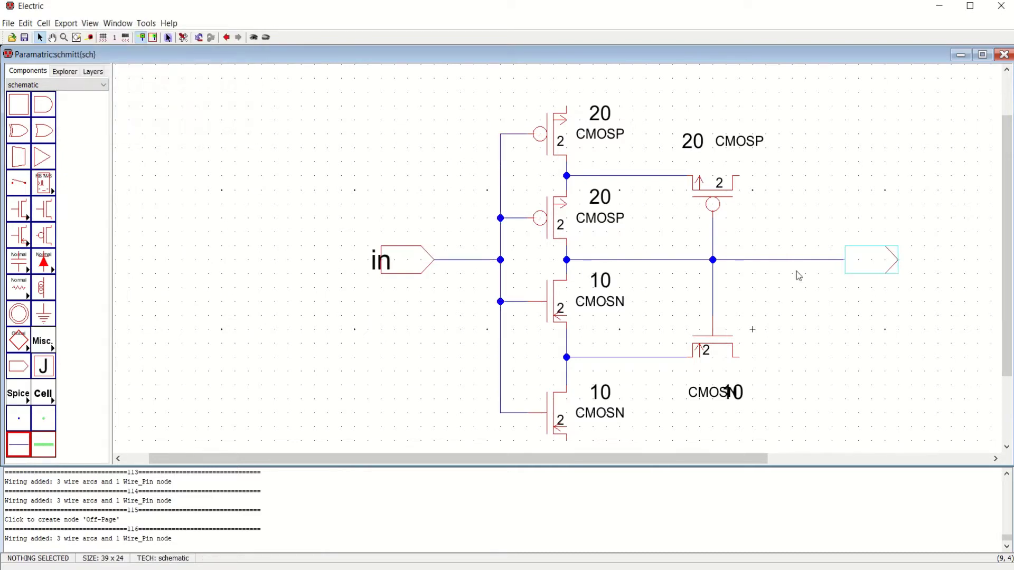
Step: Rename the export on the input Off-Page connector to sinein
{"action": "left_click", "coordinate": [375, 270]}
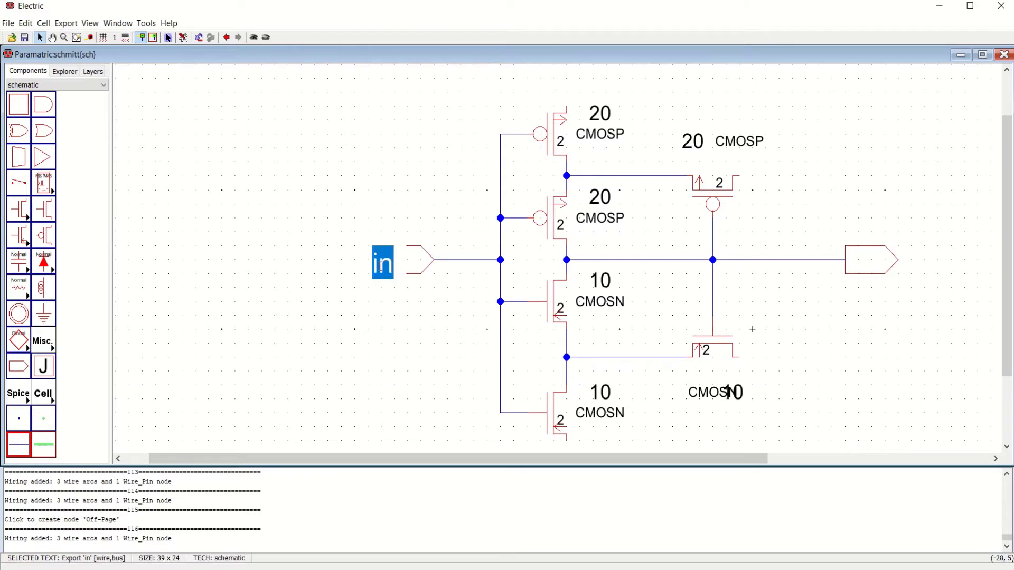
{"action": "double_click", "coordinate": [381, 265]}
{"action": "type", "text": "si"}
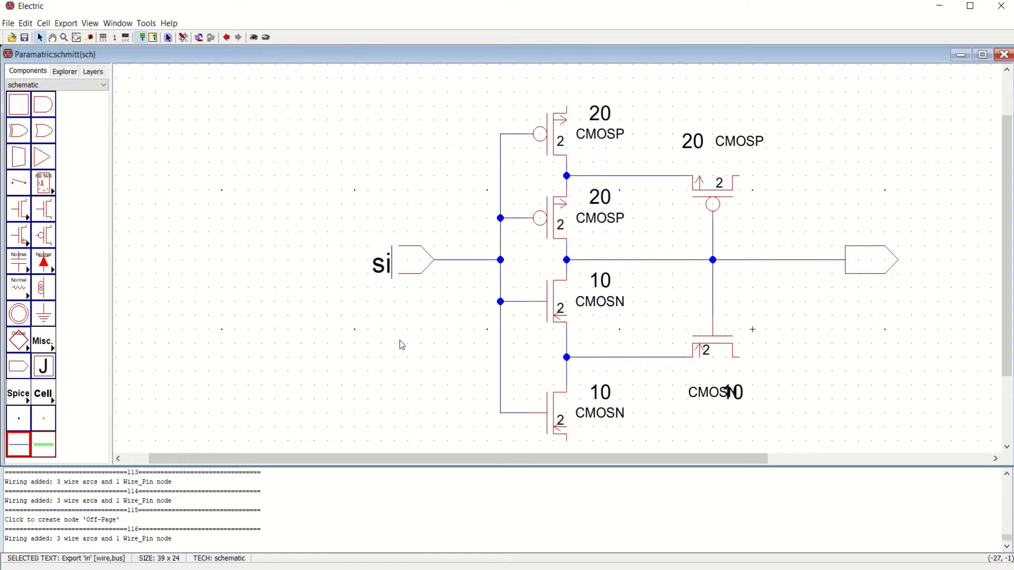
{"action": "type", "text": "nein"}
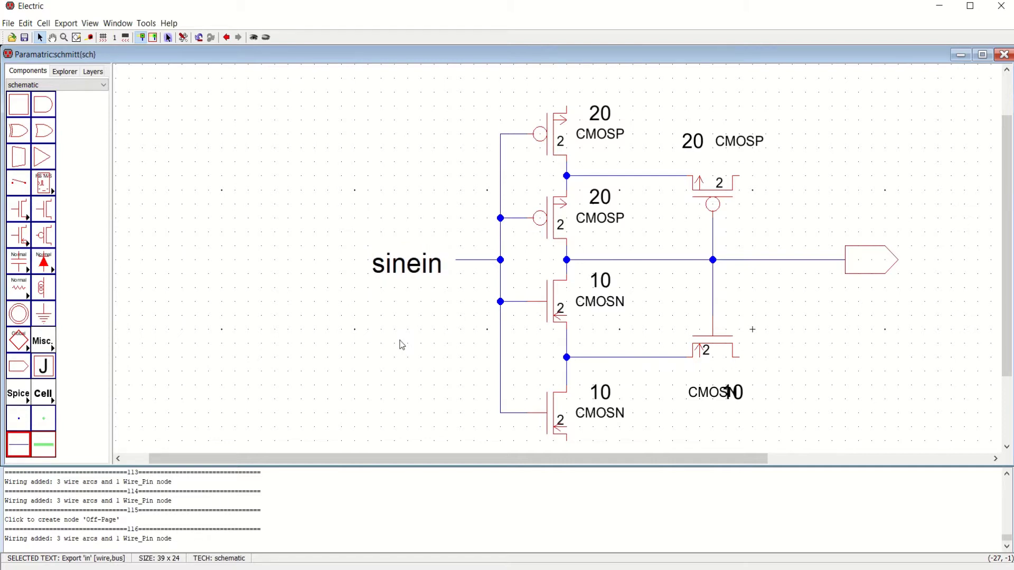
{"action": "key", "text": "Return"}
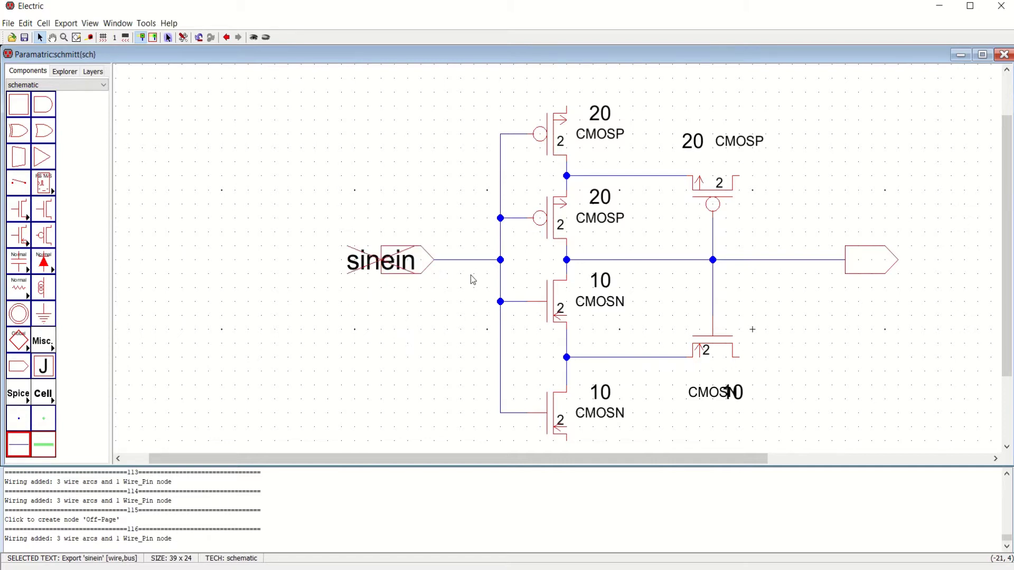
Step: Create an export named squareout on the free tip of the output Off-Page connector
{"action": "left_click", "coordinate": [898, 262]}
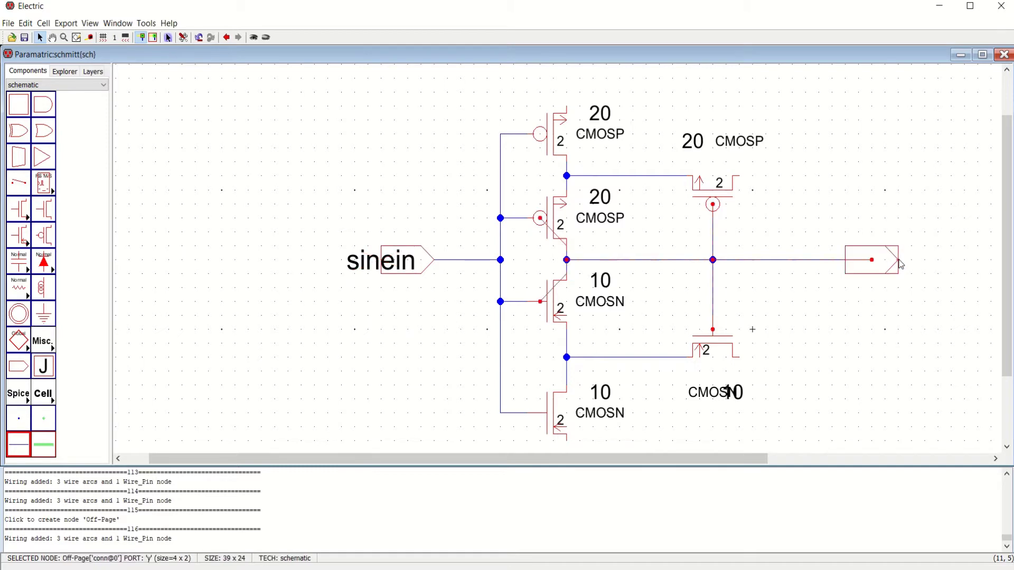
{"action": "left_click", "coordinate": [66, 24]}
{"action": "left_click", "coordinate": [85, 39]}
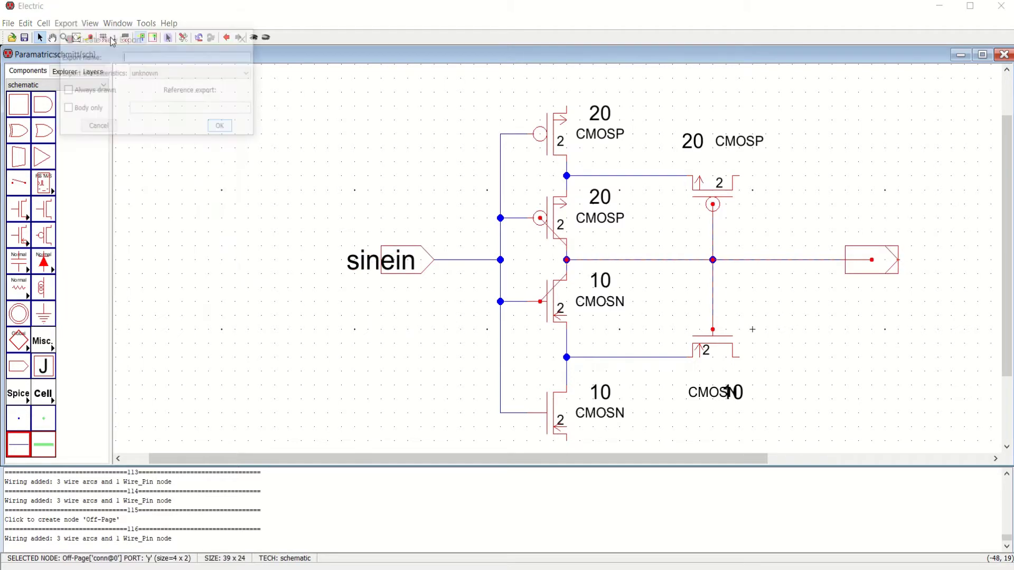
{"action": "type", "text": "sq"}
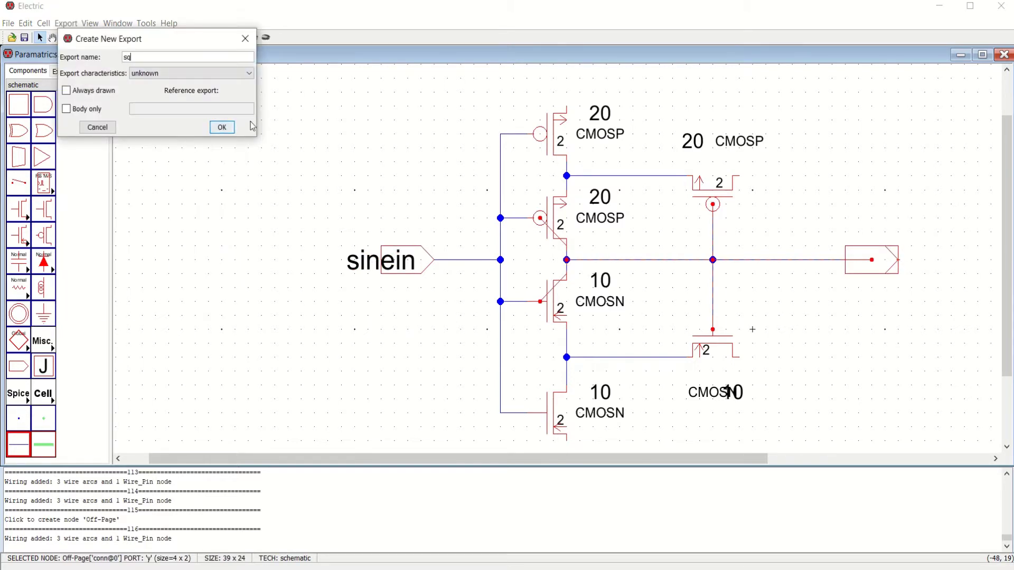
{"action": "type", "text": "uareout"}
{"action": "left_click", "coordinate": [221, 127]}
{"action": "left_click", "coordinate": [943, 336]}
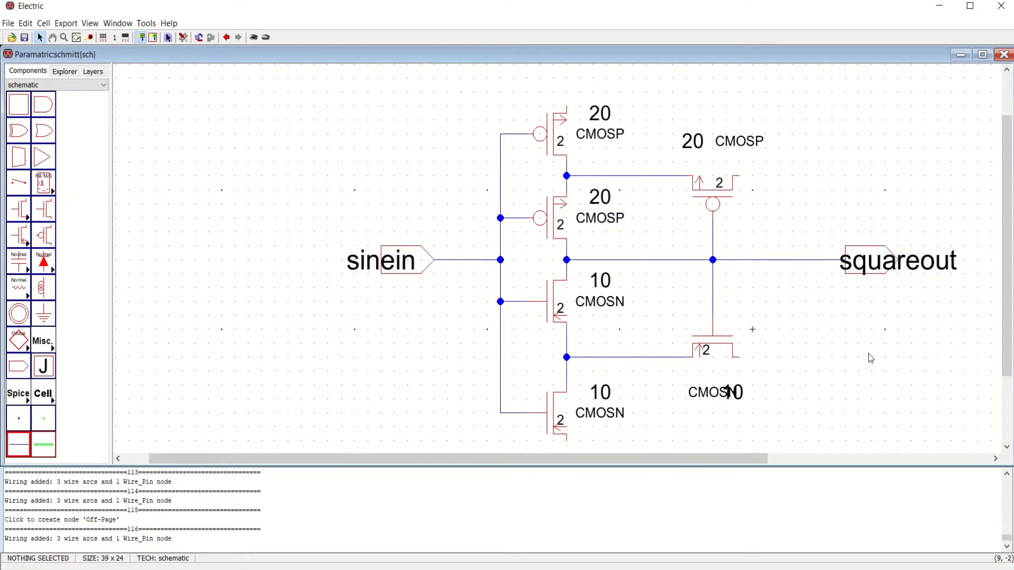
Step: Place a Power node above the transistor stack and wire it to the top terminal of the uppermost pMOS
{"action": "scroll", "coordinate": [869, 356], "scroll_direction": "down", "scroll_amount": 2, "text": "ctrl"}
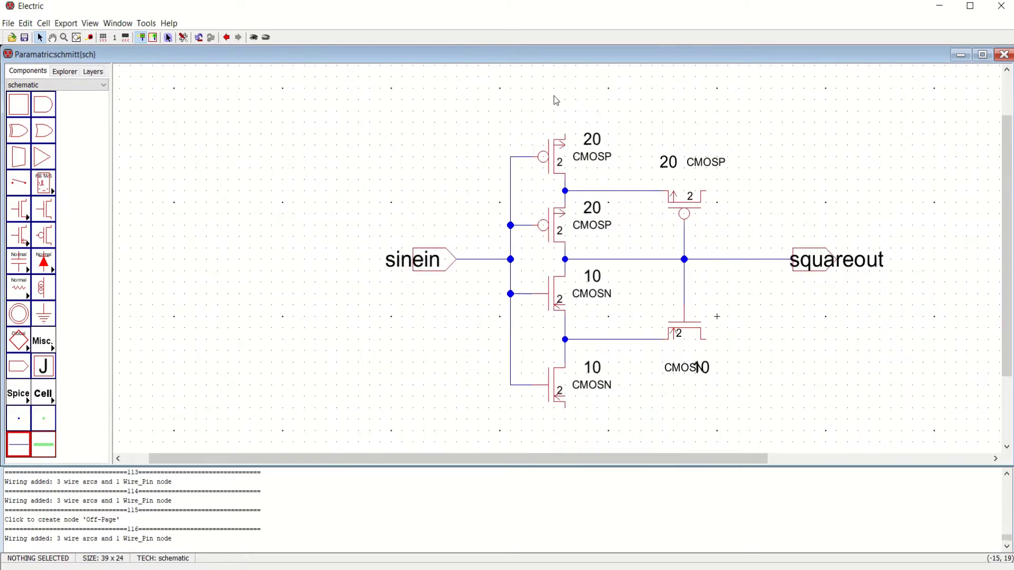
{"action": "left_click", "coordinate": [20, 316]}
{"action": "left_click", "coordinate": [20, 316]}
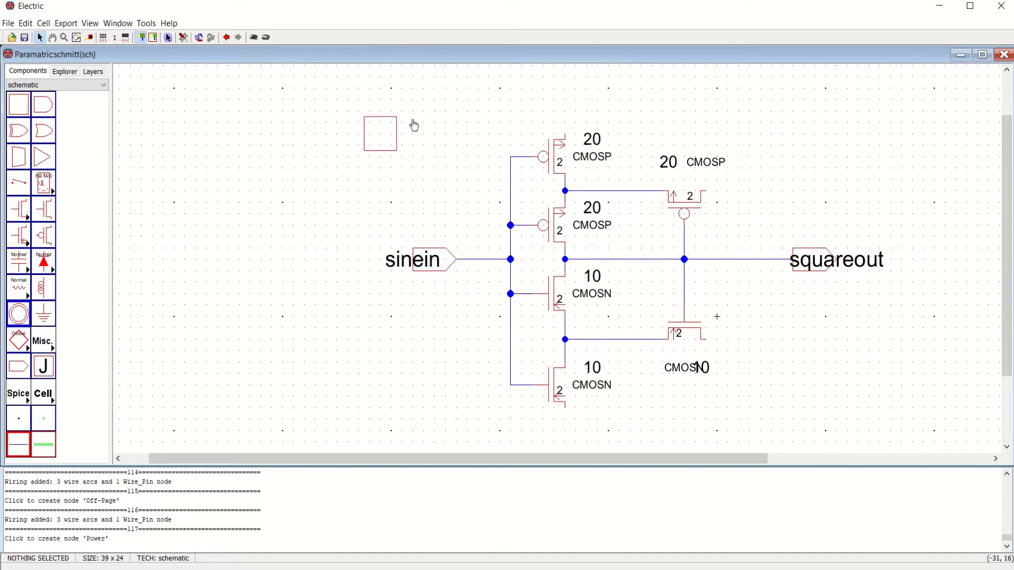
{"action": "left_click", "coordinate": [565, 97]}
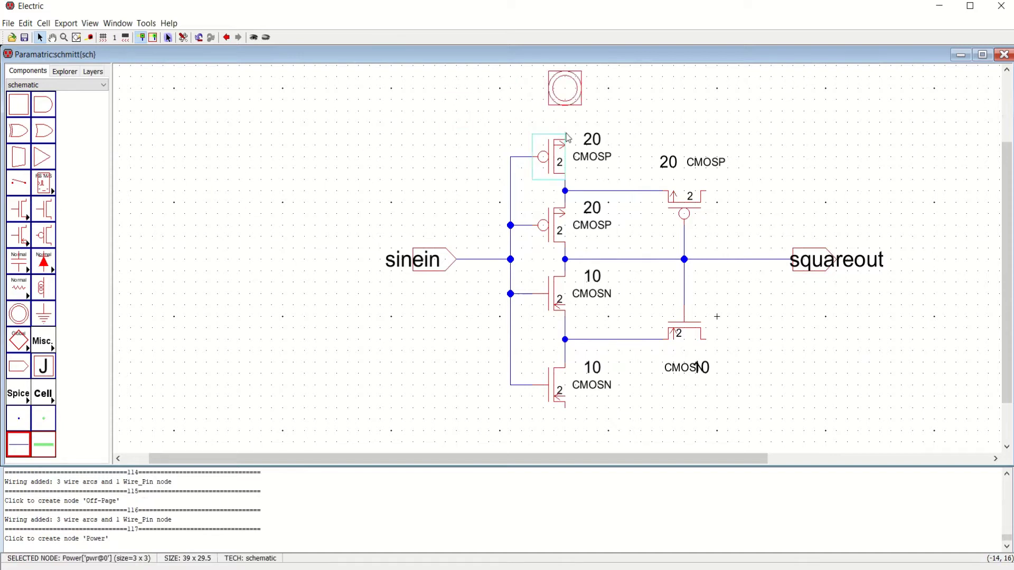
{"action": "left_click_drag", "start_coordinate": [568, 93], "coordinate": [566, 91]}
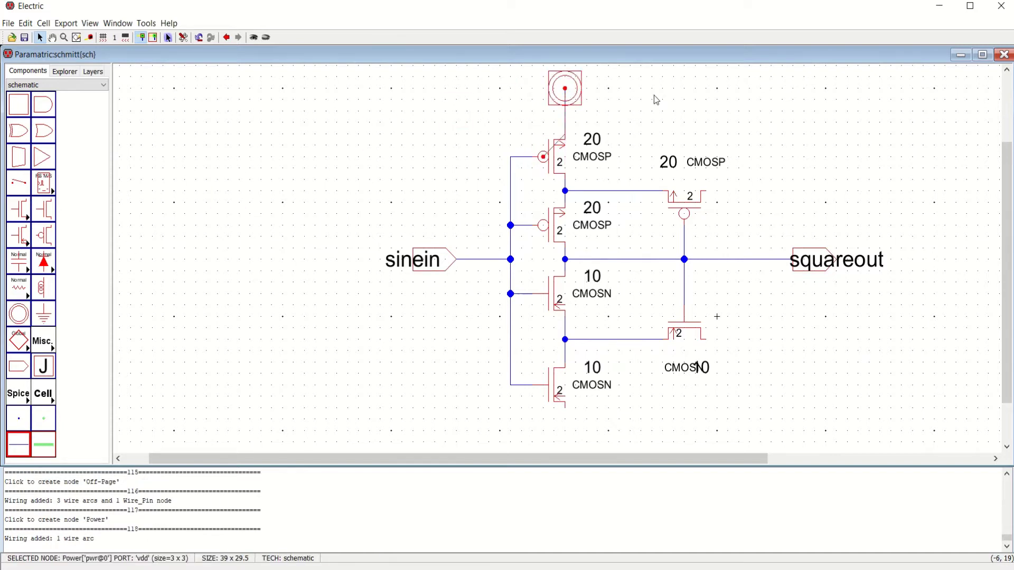
Step: Place a Ground node below the stack, one grid unit lower than first placed, and wire it to the lowest nMOS source
{"action": "left_click", "coordinate": [45, 316]}
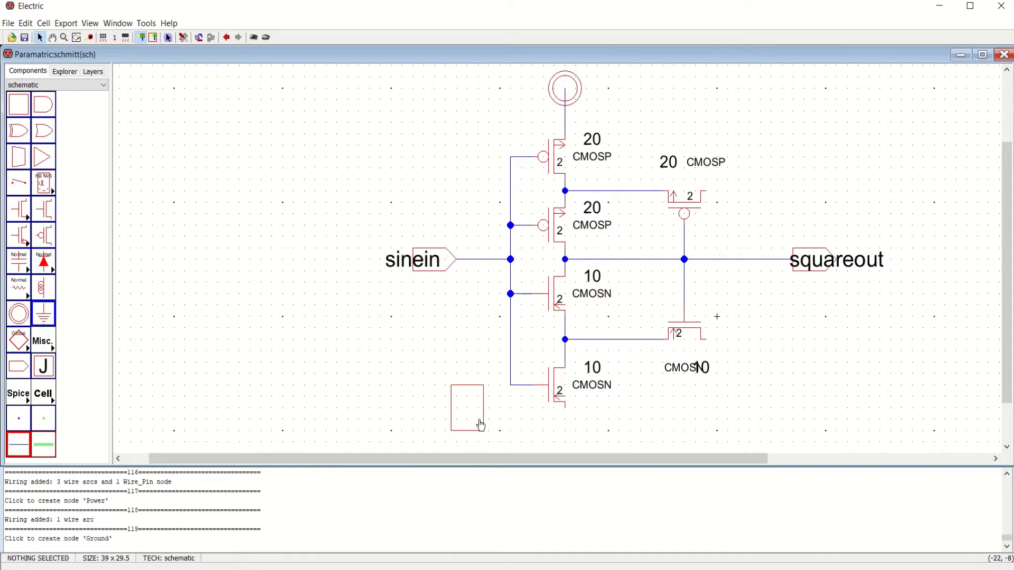
{"action": "left_click", "coordinate": [565, 438]}
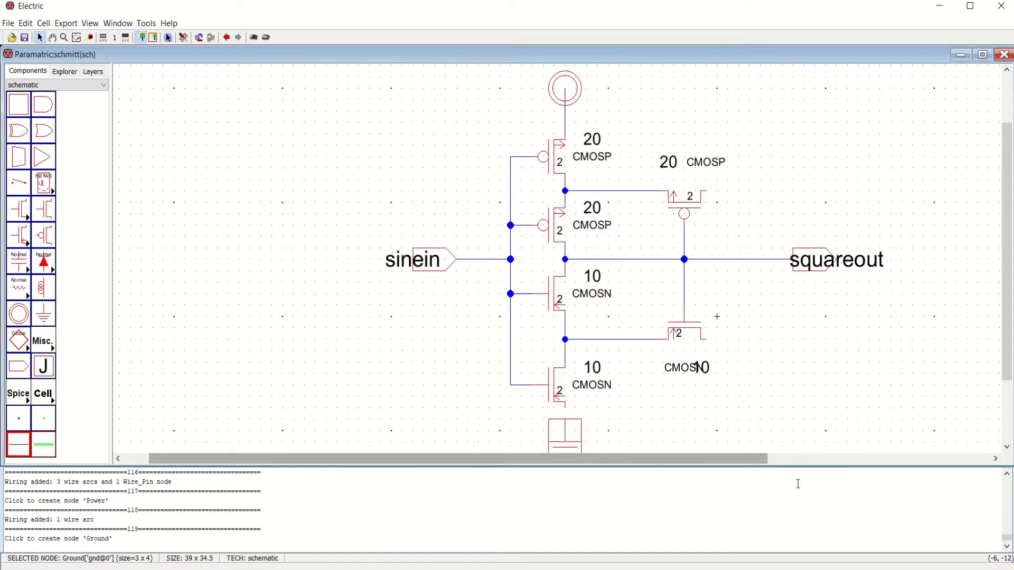
{"action": "scroll", "coordinate": [689, 337], "scroll_direction": "down", "scroll_amount": 2, "text": "ctrl"}
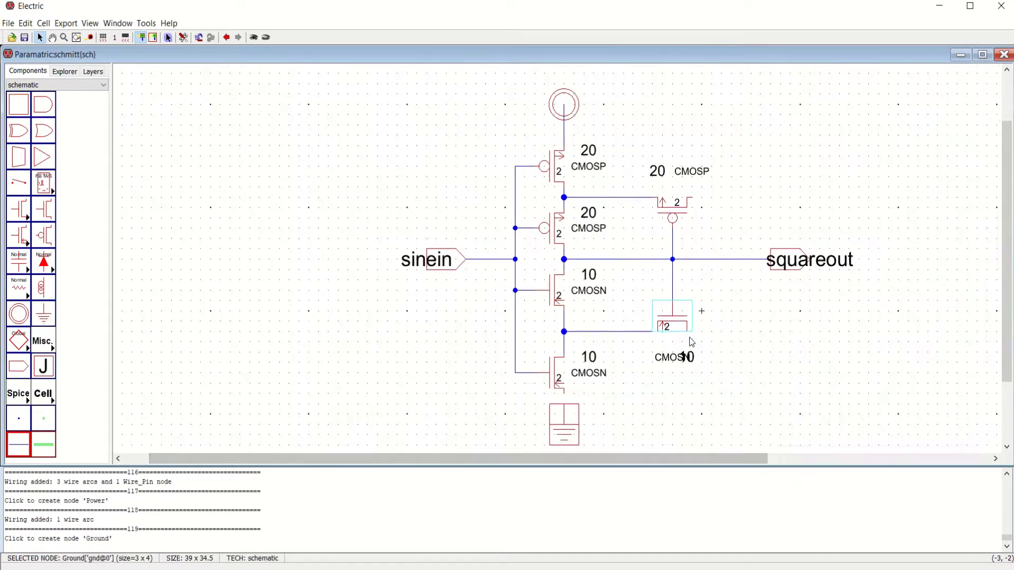
{"action": "left_click", "coordinate": [582, 413]}
{"action": "left_click_drag", "start_coordinate": [565, 412], "coordinate": [567, 417]}
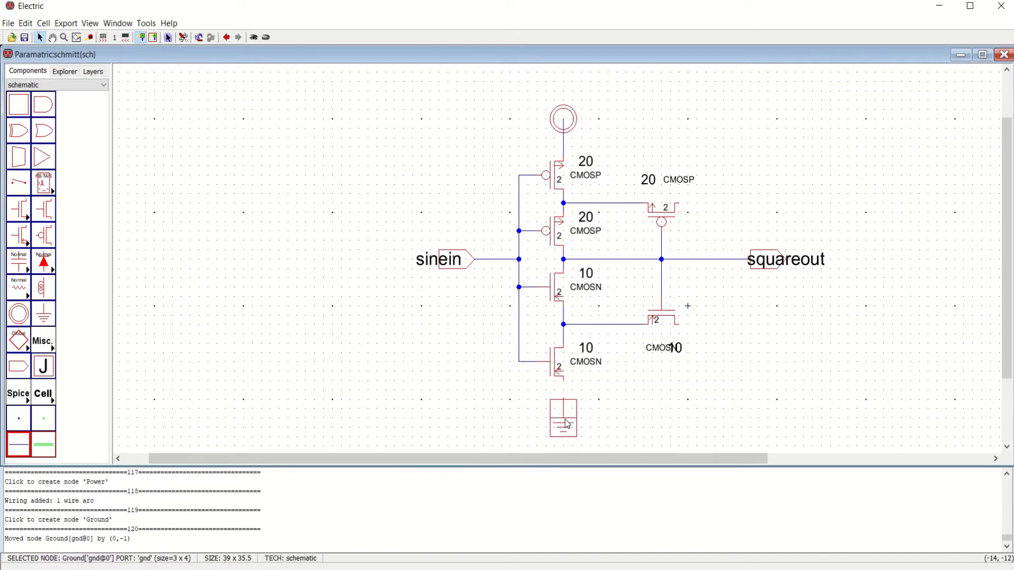
{"action": "left_click", "coordinate": [566, 396]}
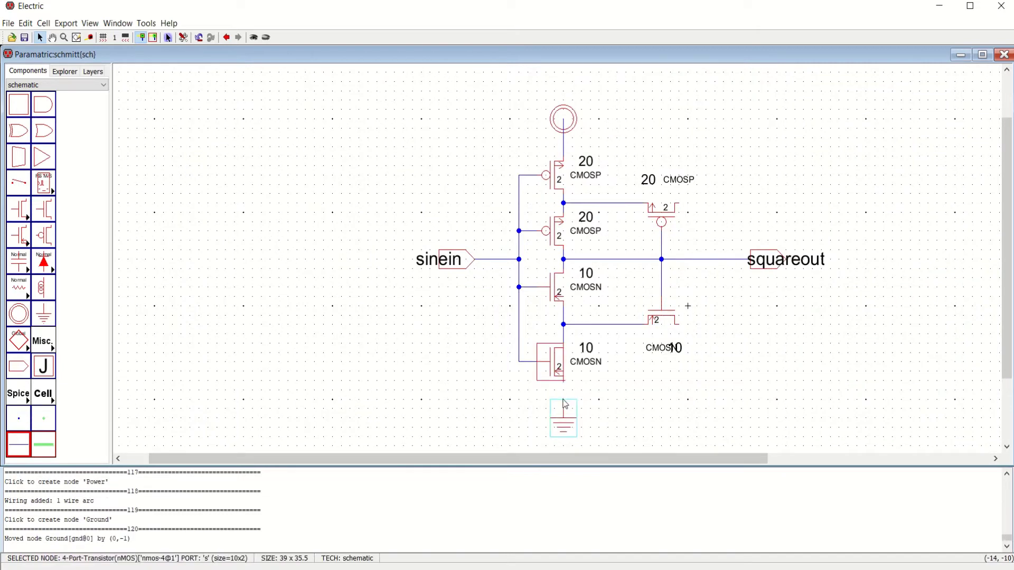
{"action": "right_click", "coordinate": [564, 400]}
{"action": "left_click", "coordinate": [669, 407]}
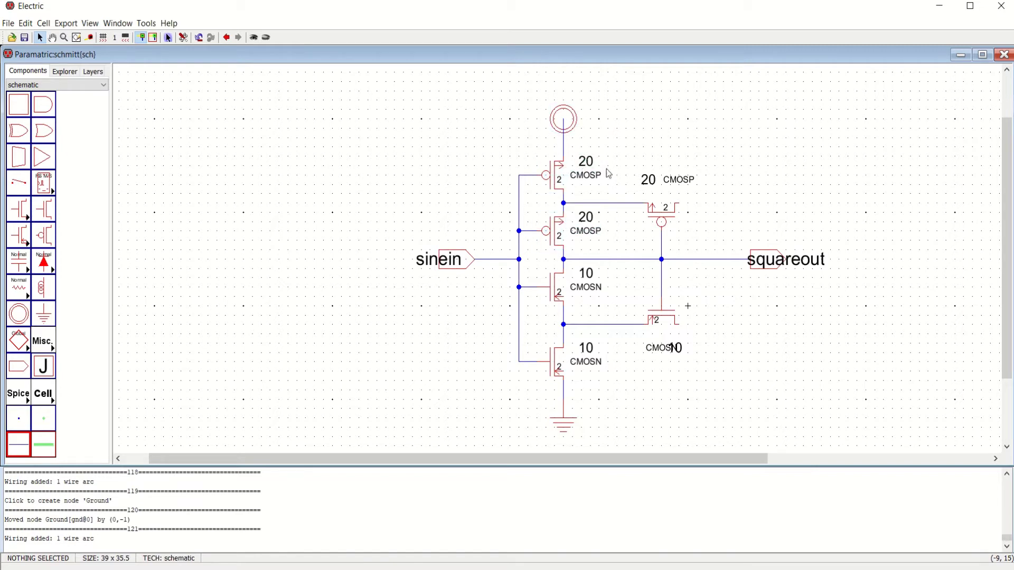
Step: Wire the body terminal of the uppermost stacked pMOS out and up to the Power wire
{"action": "left_click", "coordinate": [564, 170]}
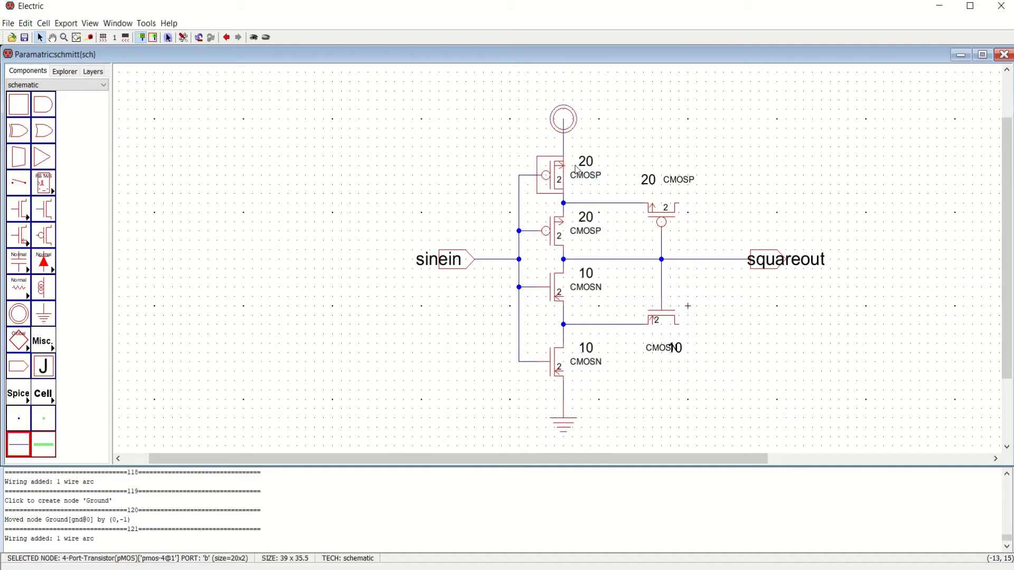
{"action": "right_click", "coordinate": [574, 165]}
{"action": "right_click", "coordinate": [573, 140]}
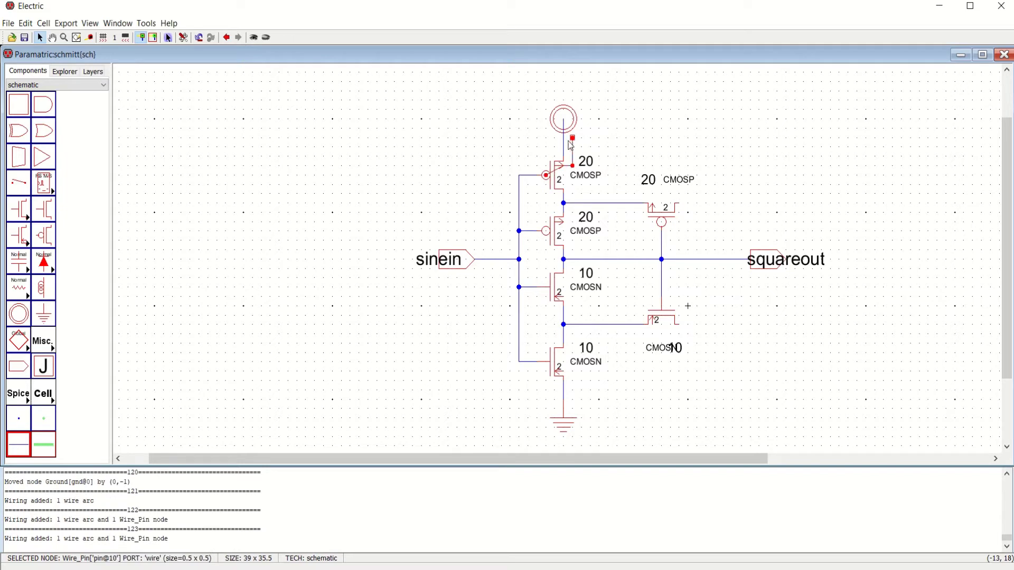
{"action": "right_click", "coordinate": [565, 139]}
{"action": "left_click", "coordinate": [623, 134]}
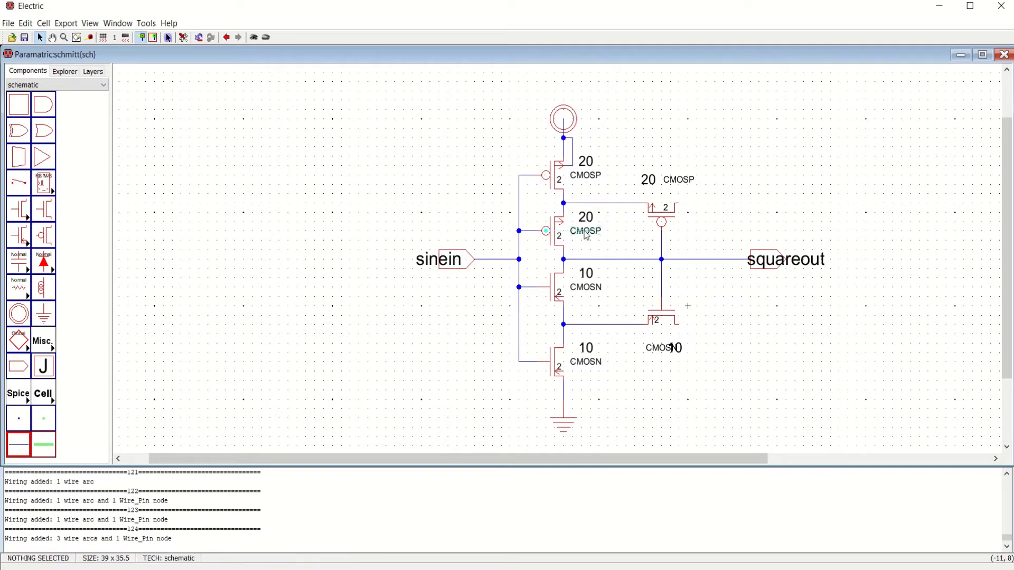
Step: Wire the body terminal of the second stacked pMOS up to the body wire of the uppermost pMOS
{"action": "left_click", "coordinate": [566, 227]}
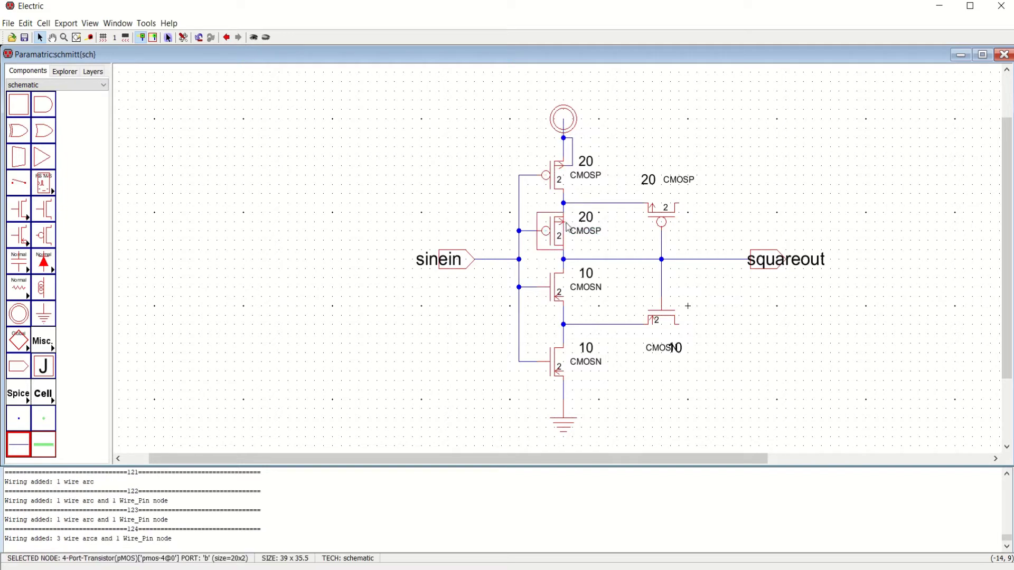
{"action": "right_click", "coordinate": [573, 223]}
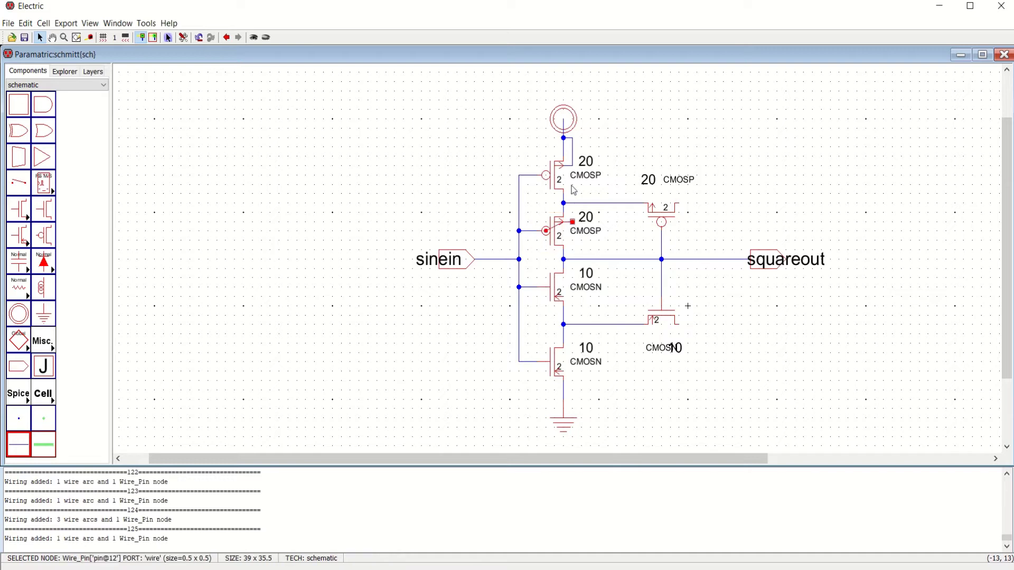
{"action": "right_click", "coordinate": [573, 166]}
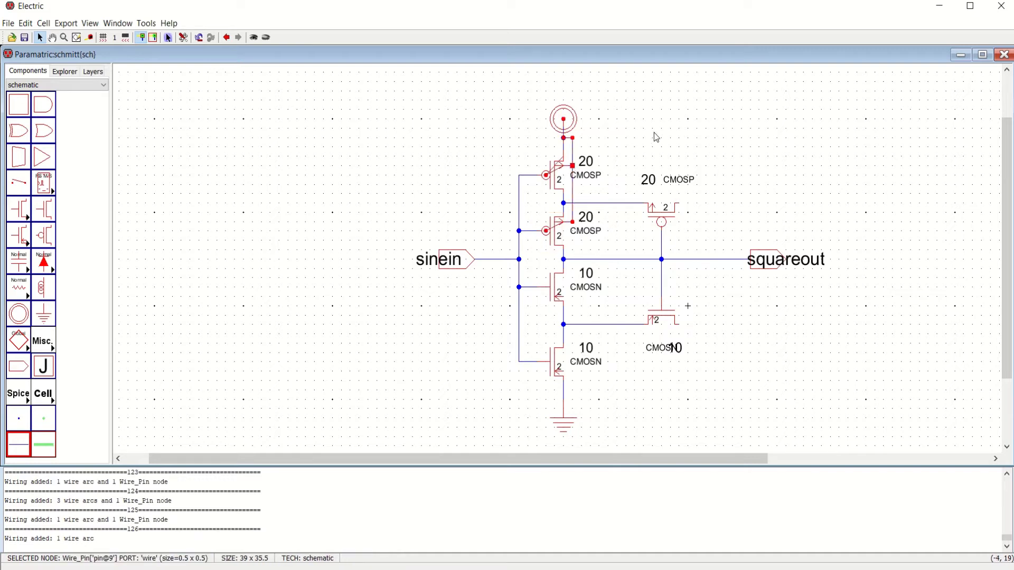
Step: Wire the body terminal of the feedback pMOS beside the stack up and across to the Power wire
{"action": "left_click", "coordinate": [654, 209]}
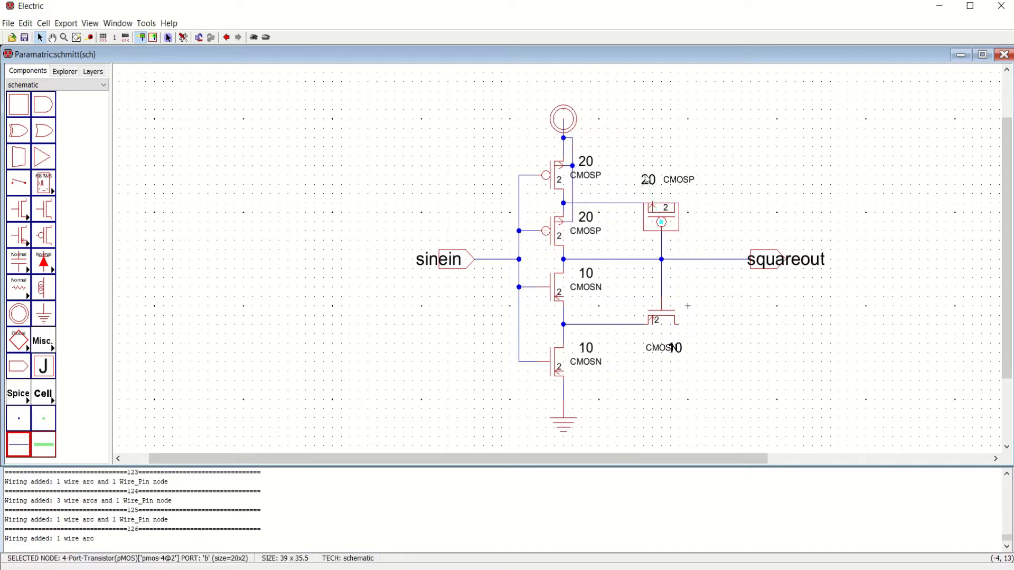
{"action": "right_click", "coordinate": [654, 140]}
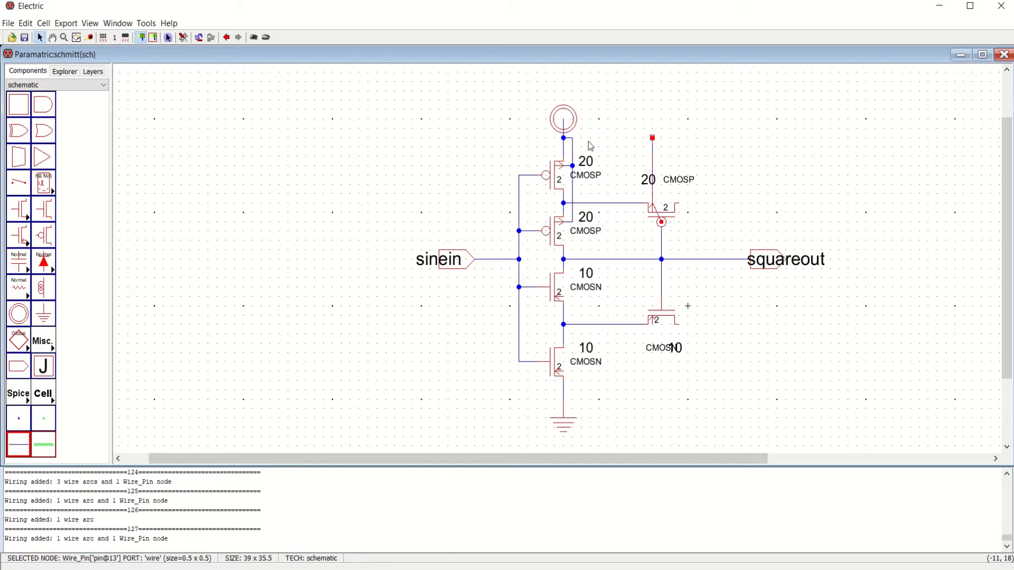
{"action": "right_click", "coordinate": [574, 139]}
{"action": "left_click", "coordinate": [738, 139]}
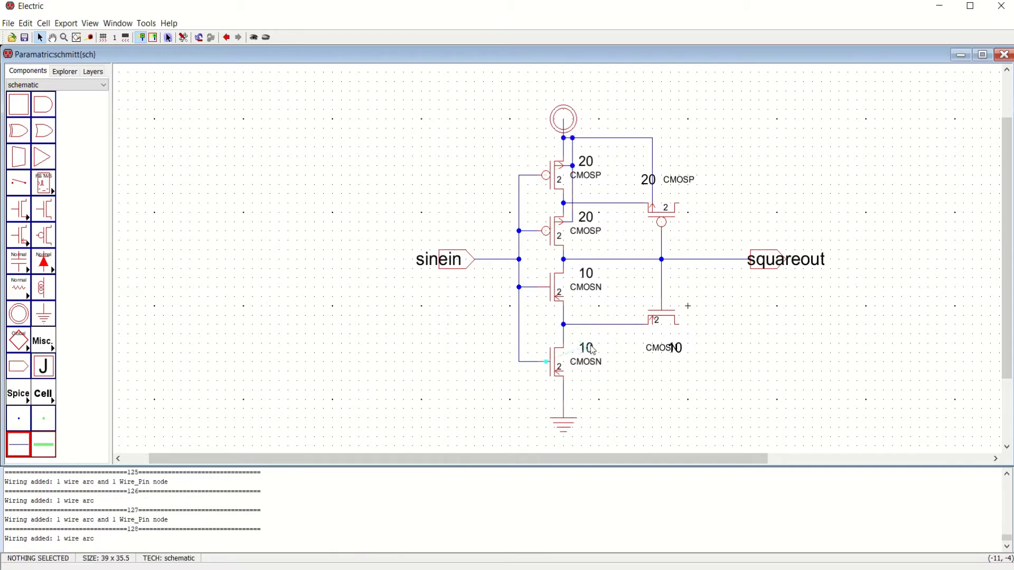
Step: Wire the body terminal of the upper stacked nMOS down past the lowest nMOS to the Ground wire
{"action": "left_click", "coordinate": [567, 302]}
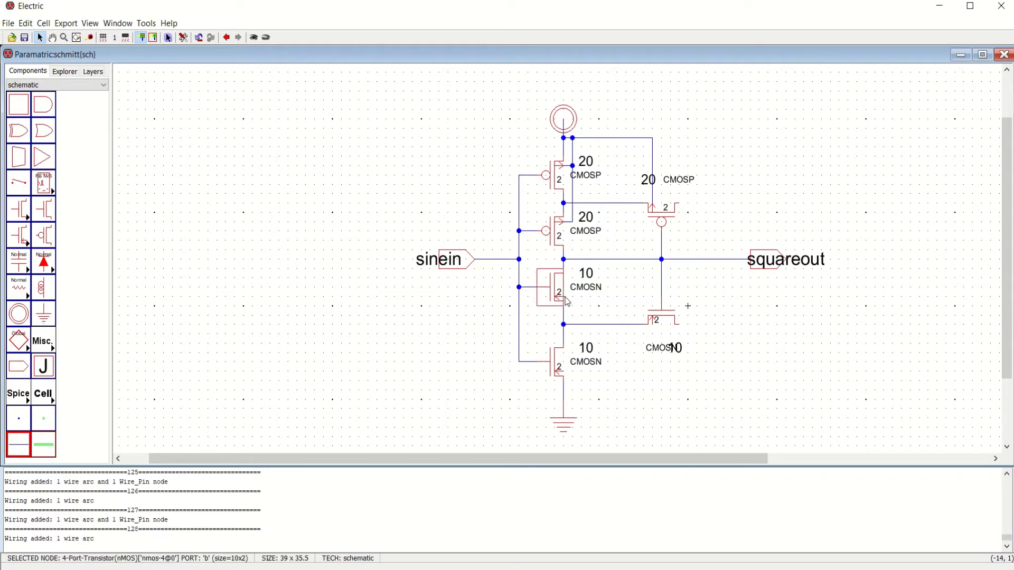
{"action": "right_click", "coordinate": [574, 298]}
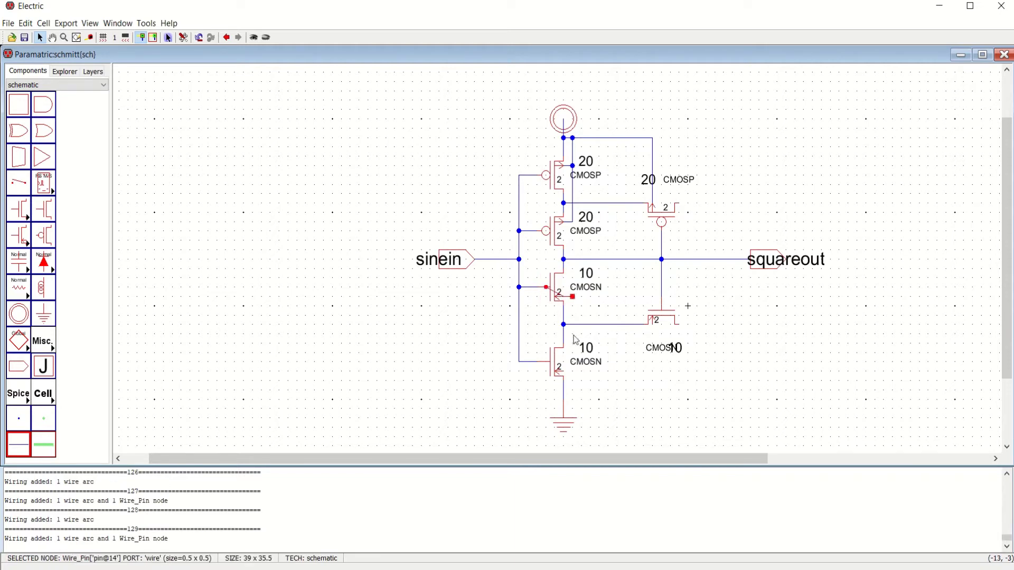
{"action": "right_click", "coordinate": [576, 395]}
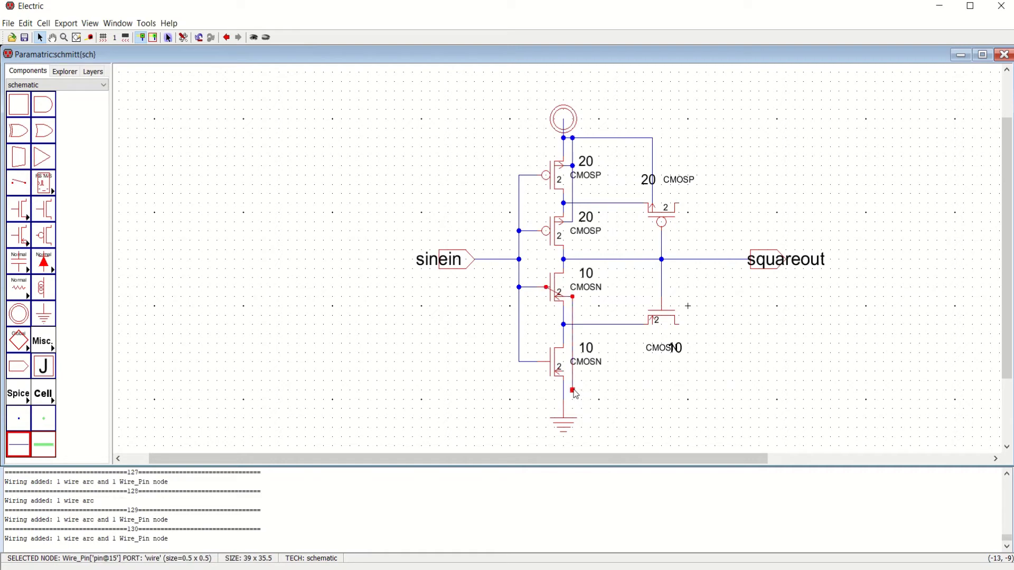
{"action": "right_click", "coordinate": [564, 392]}
{"action": "left_click", "coordinate": [622, 386]}
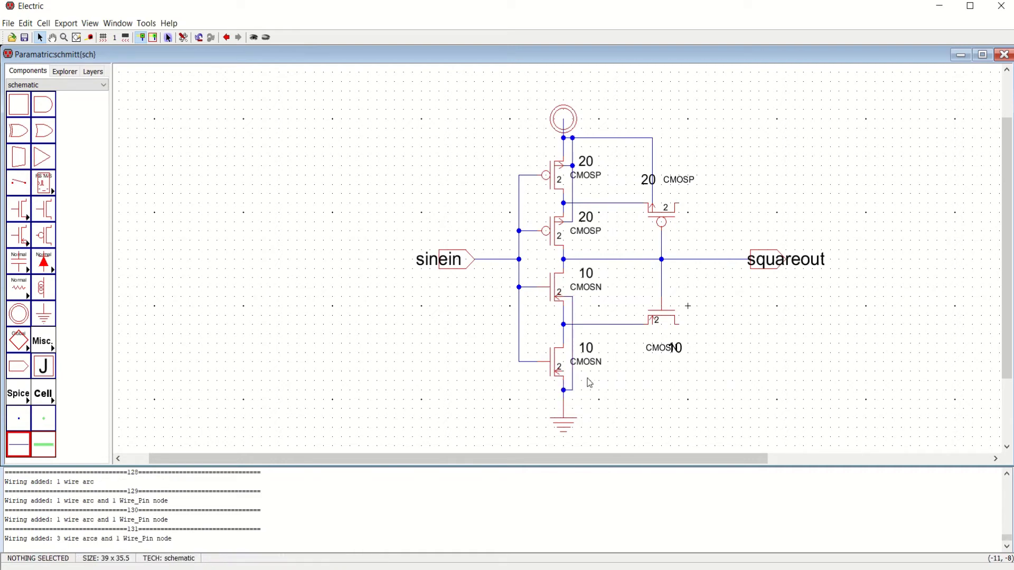
Step: Wire the body terminal of the lowest nMOS to the vertical nMOS body wire beside it
{"action": "left_click", "coordinate": [565, 377]}
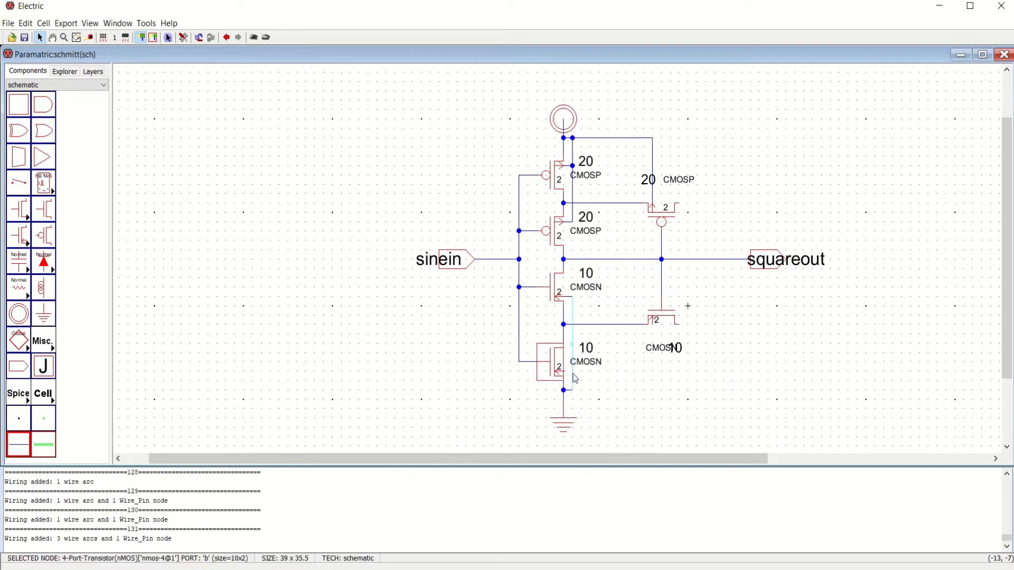
{"action": "right_click", "coordinate": [573, 376]}
{"action": "left_click", "coordinate": [700, 376]}
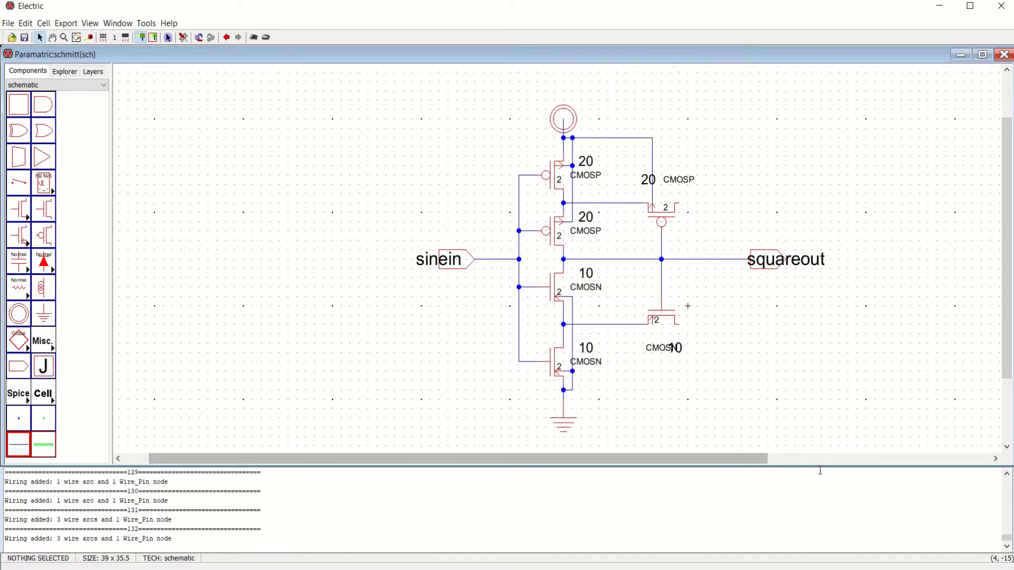
Step: Enlarge the drawing area by shrinking the messages pane and fit the whole schematic in it
{"action": "left_click_drag", "start_coordinate": [820, 466], "coordinate": [820, 490]}
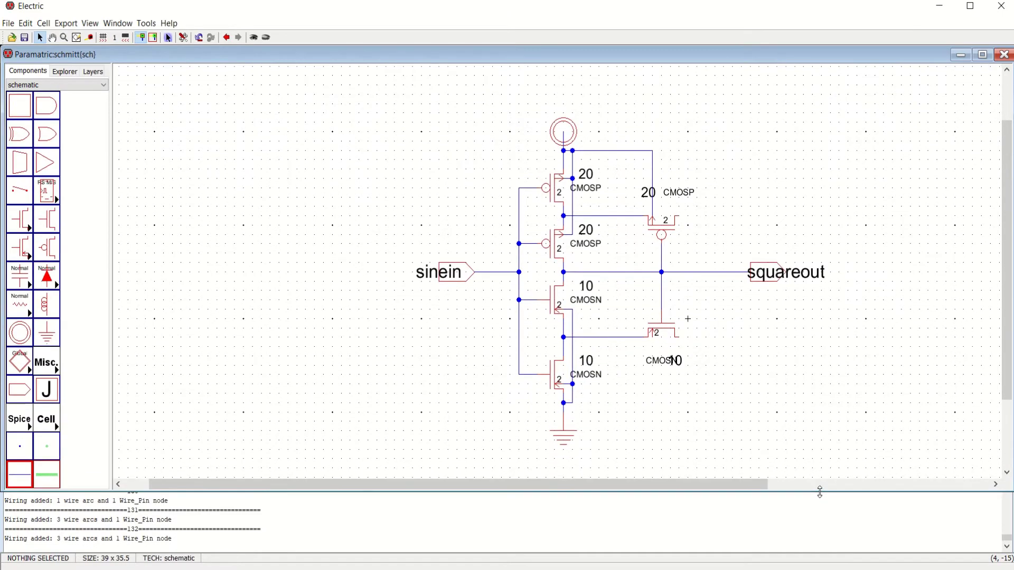
{"action": "left_click", "coordinate": [117, 23]}
{"action": "left_click", "coordinate": [130, 37]}
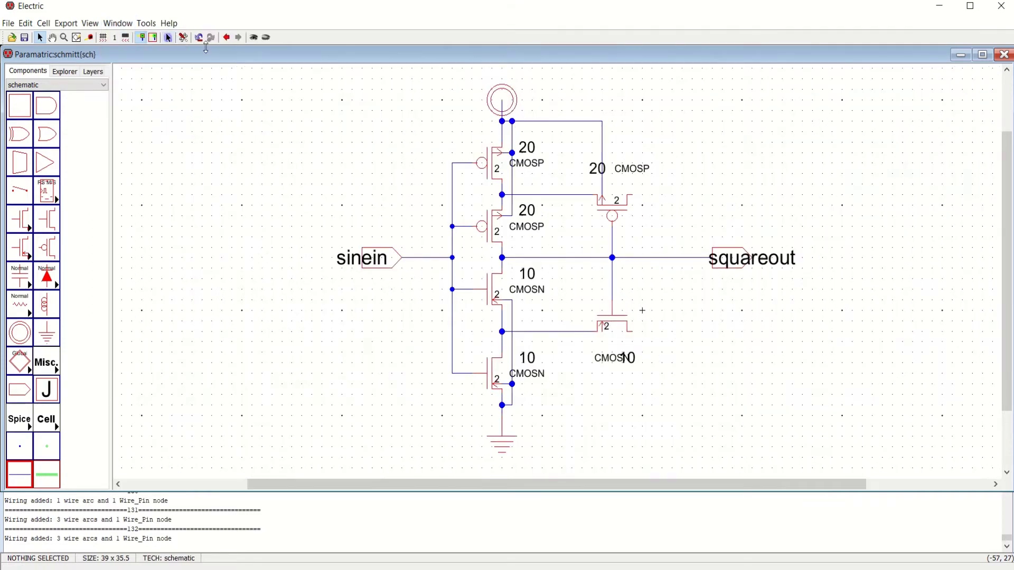
Step: Wire the body terminal of the feedback nMOS down and across to the body wire beside the lowest stacked nMOS
{"action": "left_click", "coordinate": [605, 339]}
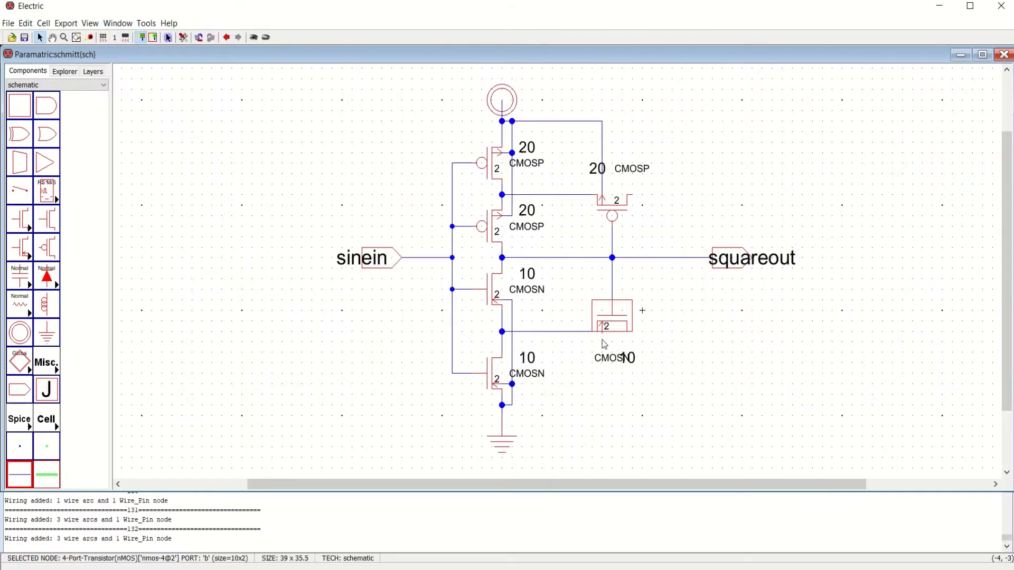
{"action": "right_click", "coordinate": [605, 386]}
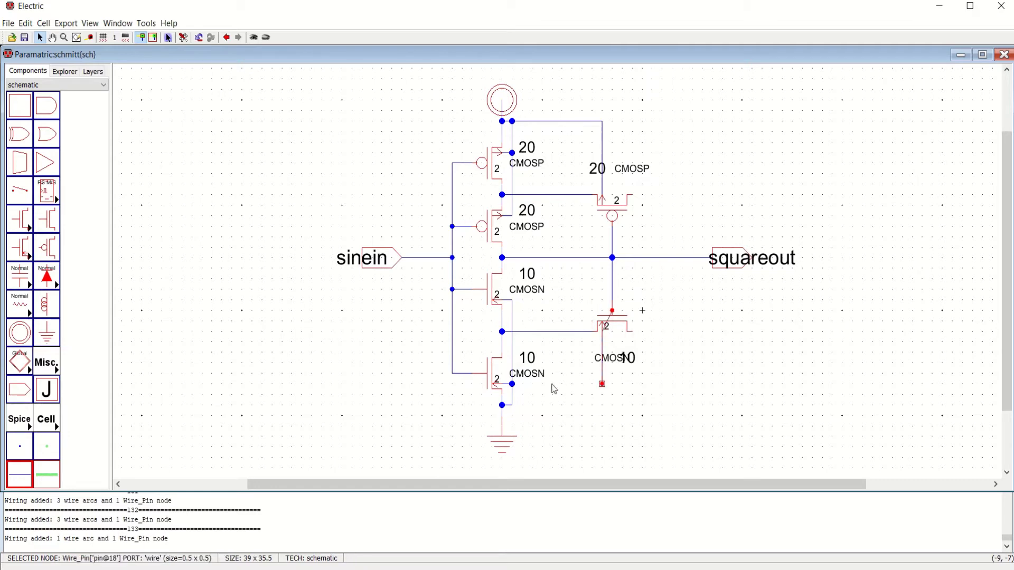
{"action": "right_click", "coordinate": [512, 386]}
{"action": "left_click", "coordinate": [683, 372]}
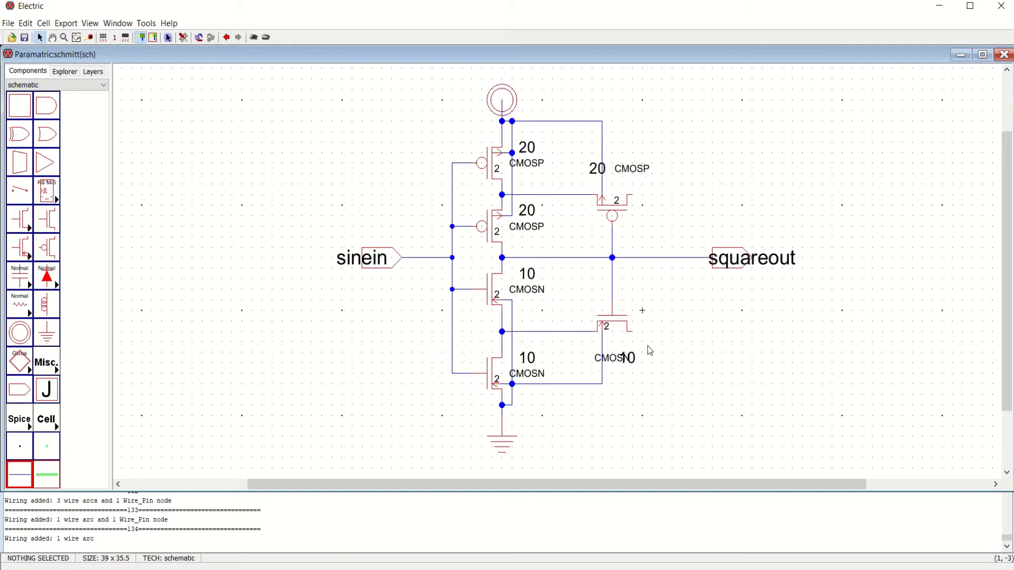
Step: Wire the free drain terminal of the feedback nMOS outward, up and across to the Power wire above the feedback pMOS
{"action": "left_click", "coordinate": [633, 336]}
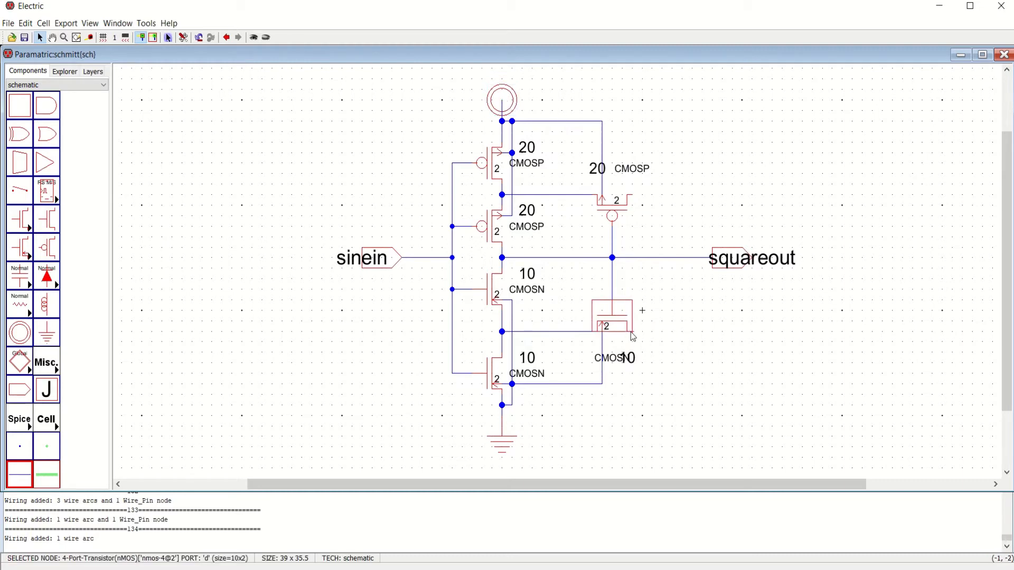
{"action": "right_click", "coordinate": [693, 331]}
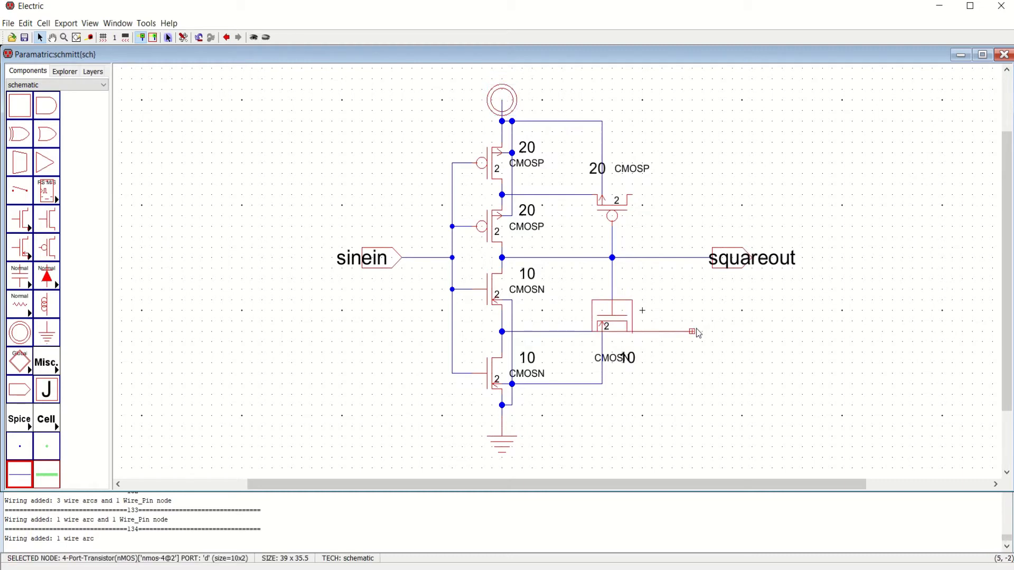
{"action": "right_click", "coordinate": [693, 122]}
{"action": "right_click", "coordinate": [602, 122]}
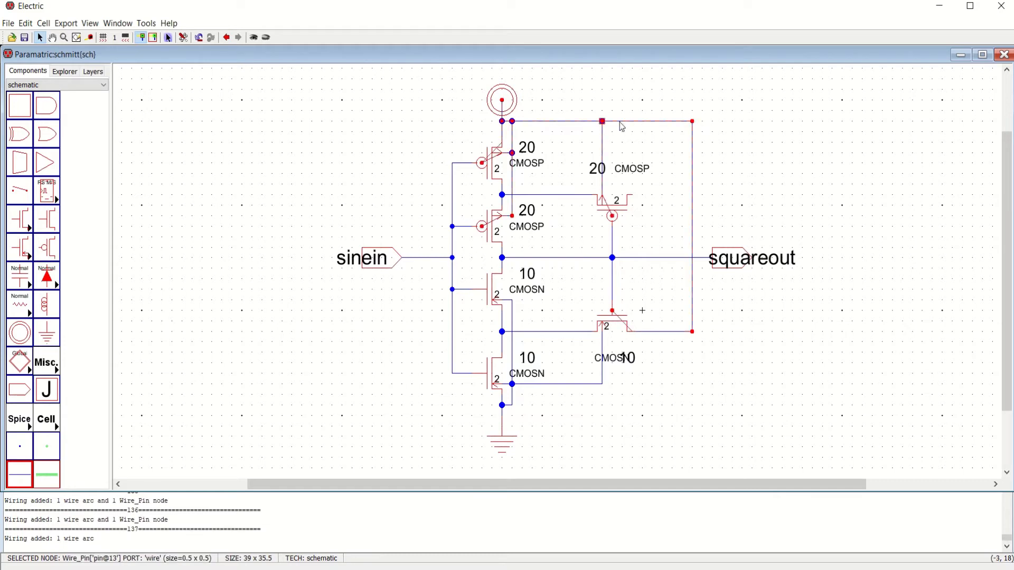
{"action": "left_click", "coordinate": [781, 154]}
Step: Move the squareout off-page connector 4 units outward along its wire and shift the outer vertical Power wire 1 unit toward it
{"action": "left_click_drag", "start_coordinate": [732, 258], "coordinate": [783, 258]}
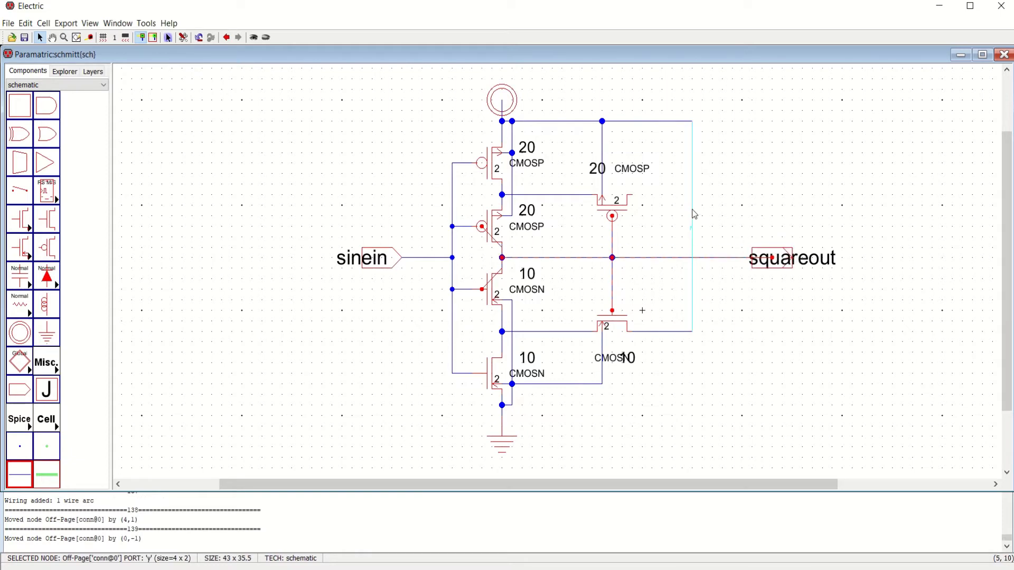
{"action": "left_click_drag", "start_coordinate": [693, 213], "coordinate": [704, 214]}
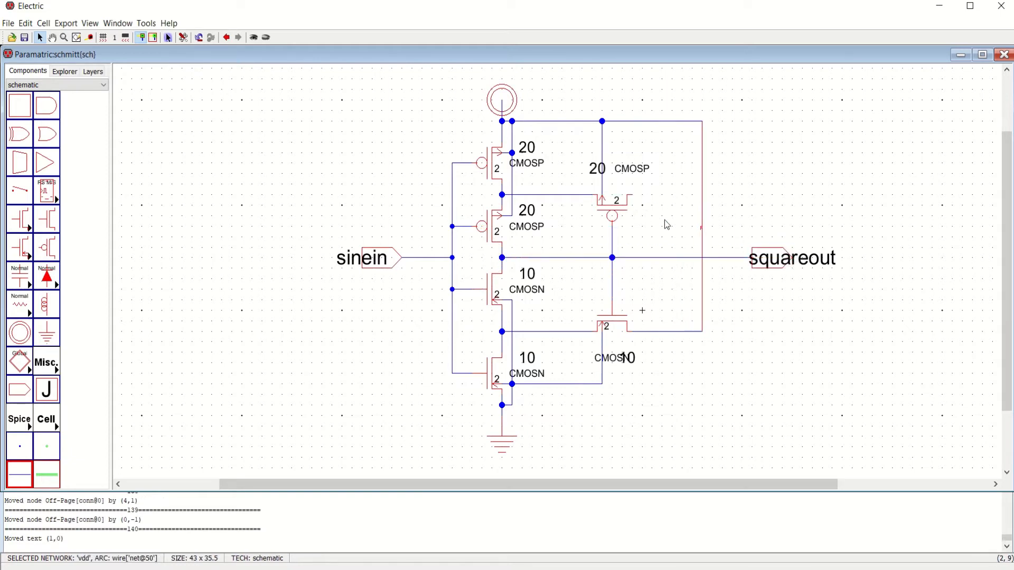
Step: Place a Ground symbol beside the feedback pMOS and wire the transistor's free drain terminal to it
{"action": "left_click", "coordinate": [47, 332]}
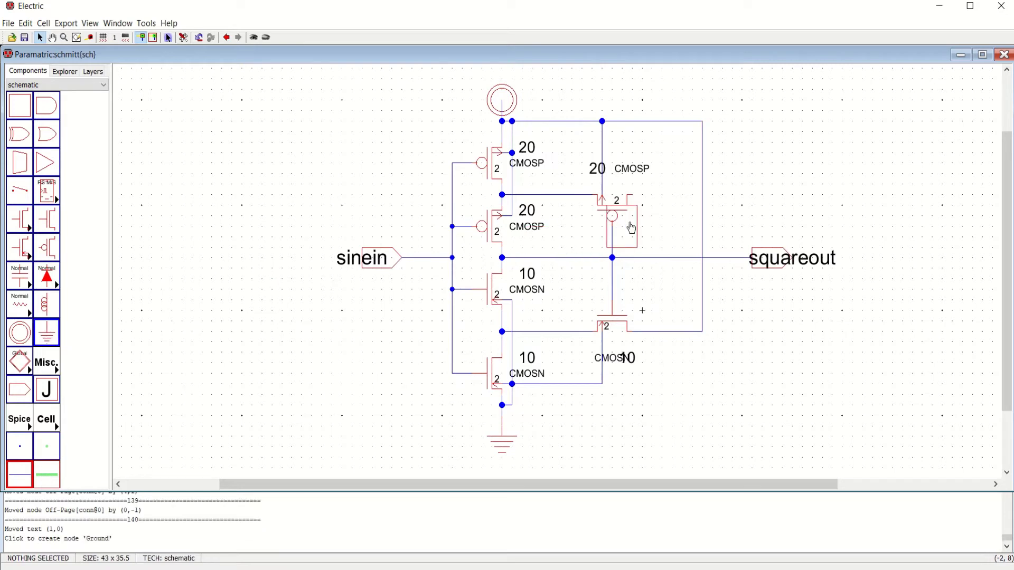
{"action": "left_click", "coordinate": [664, 234]}
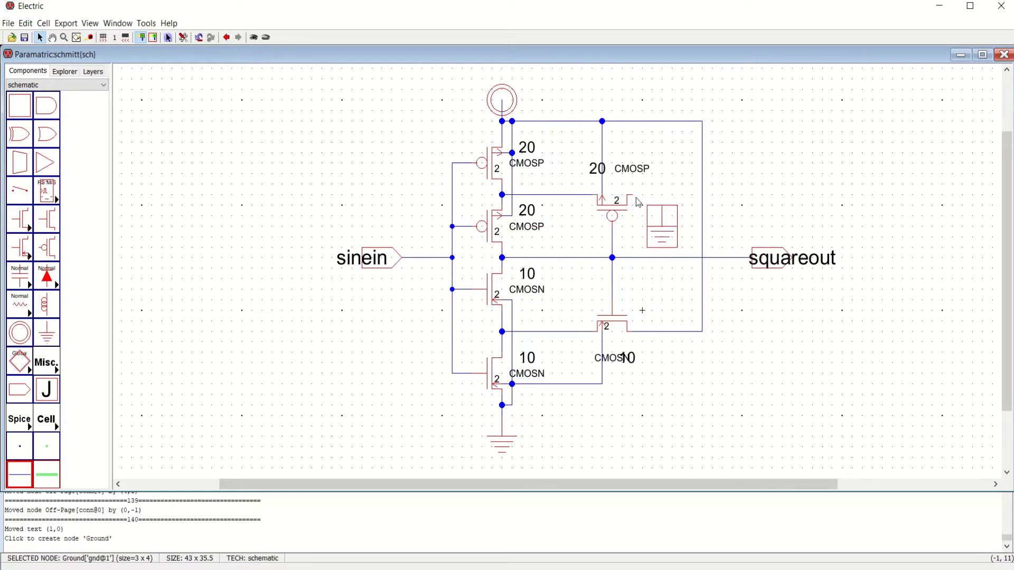
{"action": "left_click", "coordinate": [635, 201]}
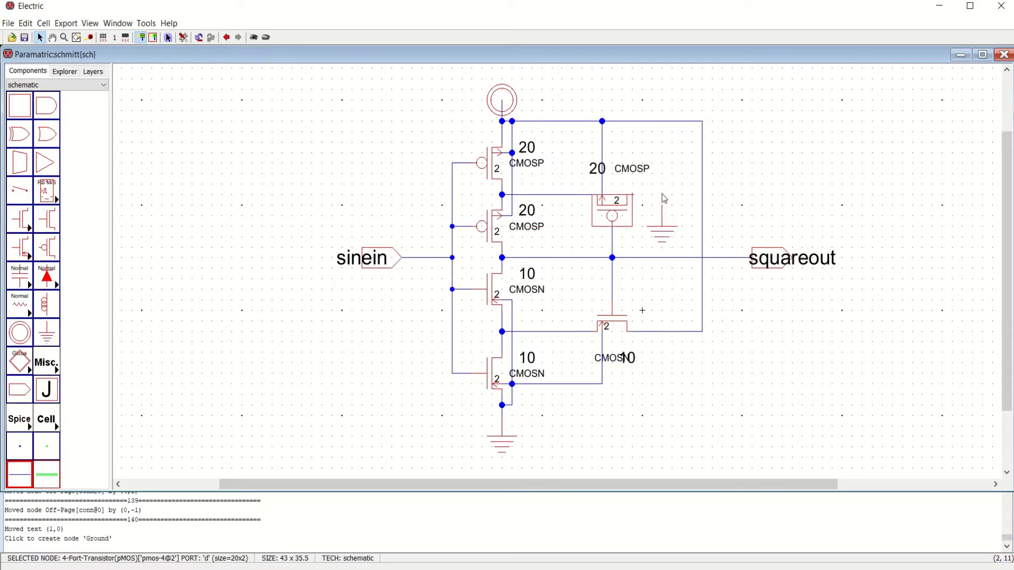
{"action": "right_click", "coordinate": [663, 196]}
{"action": "right_click", "coordinate": [662, 224]}
{"action": "left_click", "coordinate": [777, 217]}
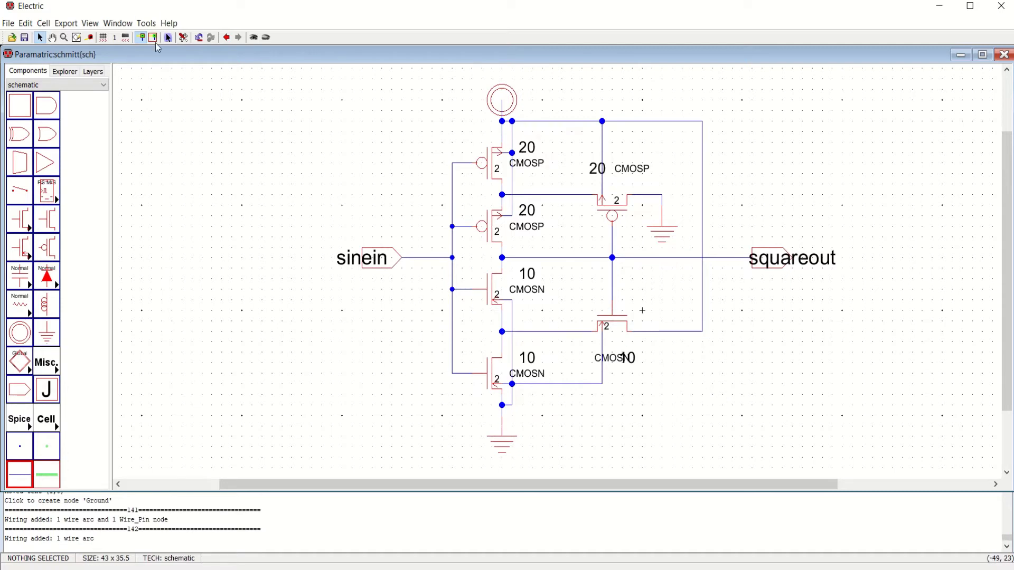
Step: Run a hierarchical DRC check on the schmitt schematic, highlight its result line and shrink the messages pane
{"action": "left_click", "coordinate": [146, 24]}
{"action": "mouse_move", "coordinate": [155, 46]}
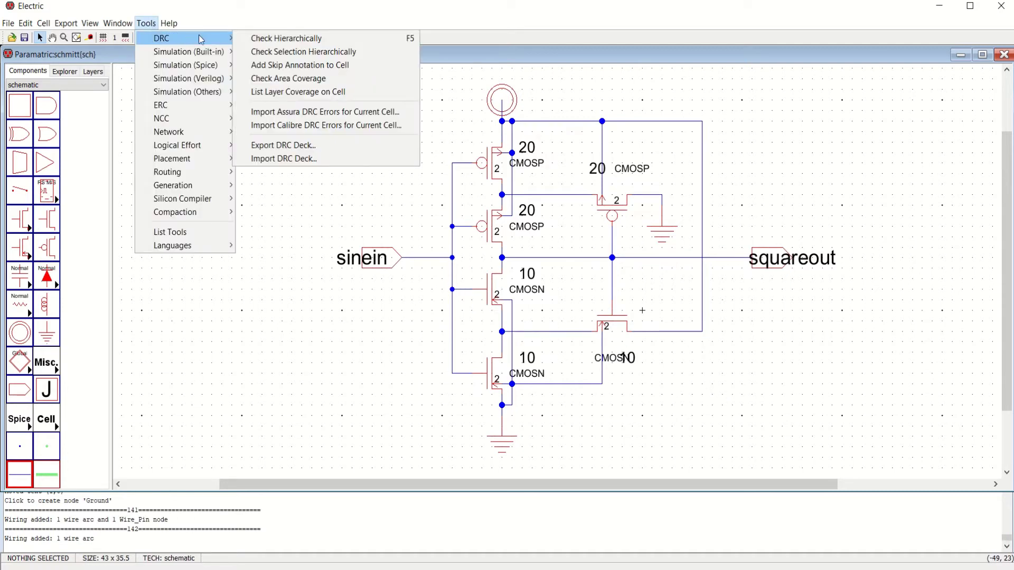
{"action": "left_click", "coordinate": [305, 41]}
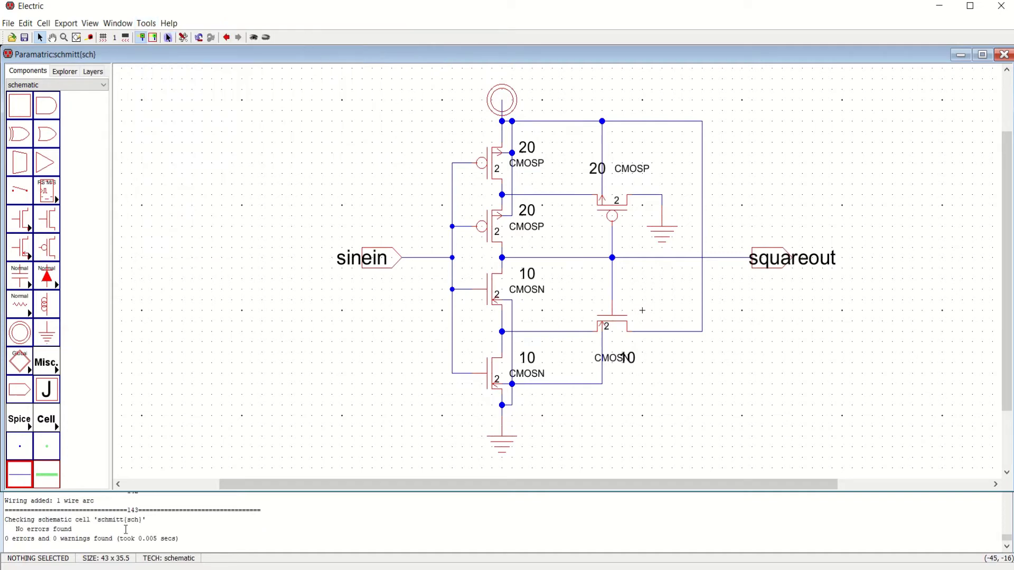
{"action": "left_click_drag", "start_coordinate": [6, 538], "coordinate": [197, 539]}
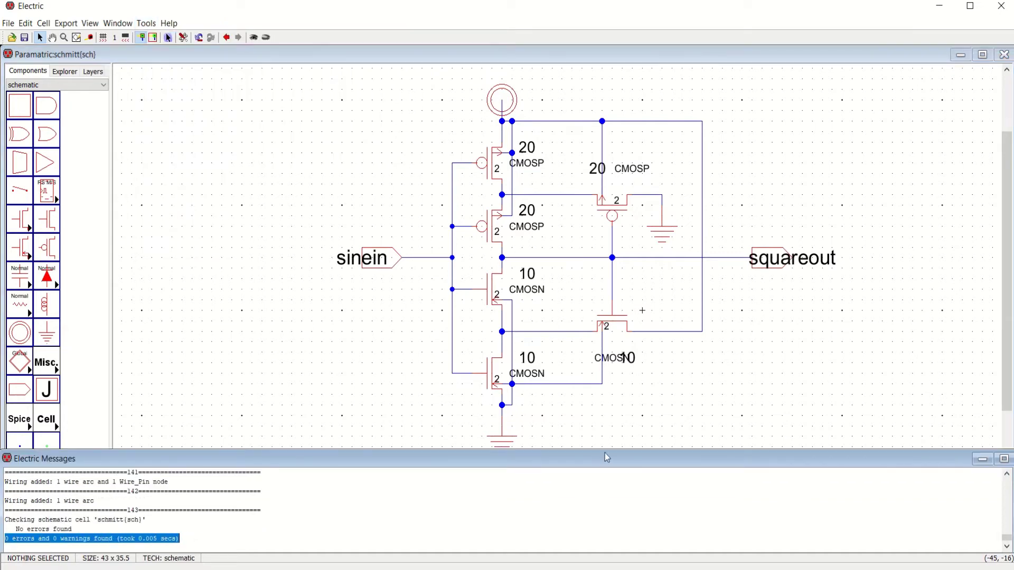
{"action": "left_click_drag", "start_coordinate": [609, 449], "coordinate": [607, 479]}
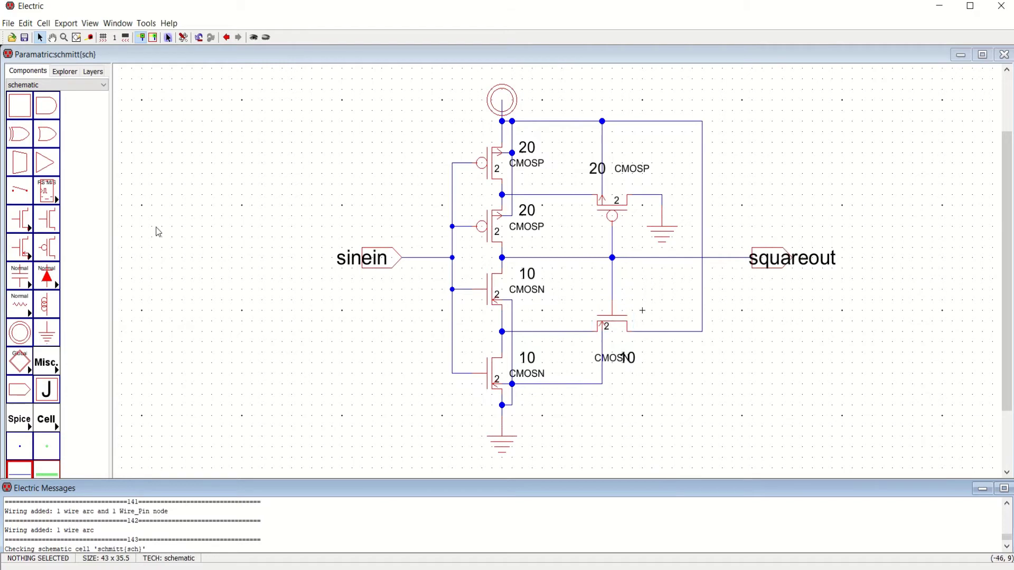
Step: Place a Spice Code text object in the empty area below the feedback nMOS's outer wire
{"action": "left_click", "coordinate": [57, 376]}
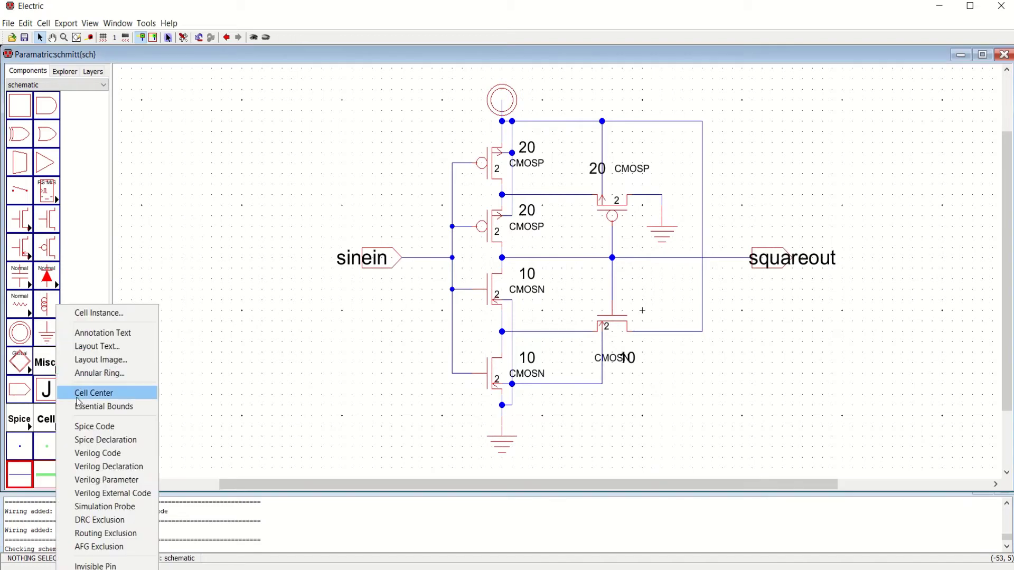
{"action": "left_click", "coordinate": [109, 427]}
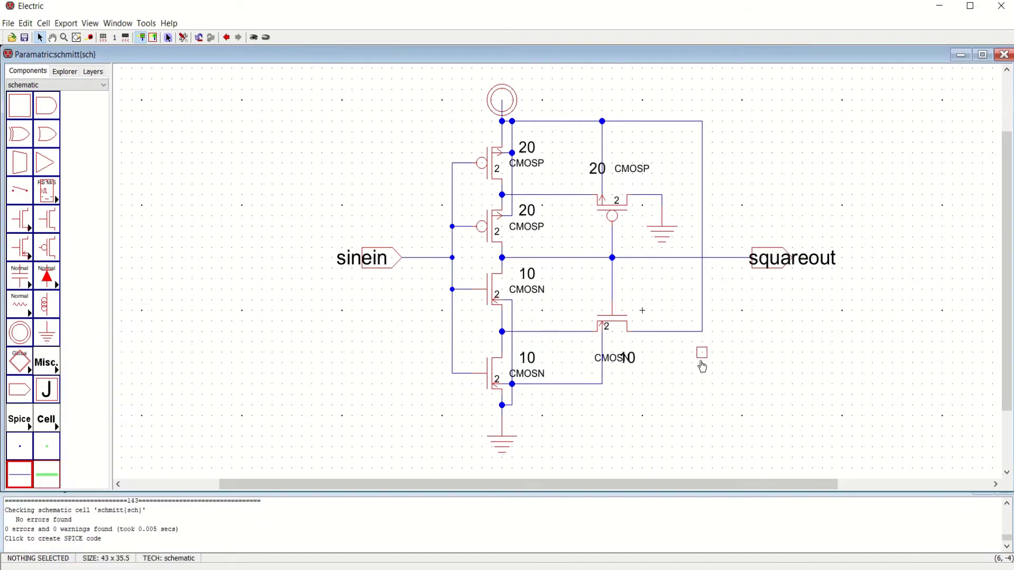
{"action": "left_click", "coordinate": [702, 385]}
{"action": "left_click", "coordinate": [785, 409]}
Step: Make the SPICE code text multi-line and replace its placeholder with the supply line "vdd vdd 0 dc 1.8"
{"action": "left_click", "coordinate": [702, 388]}
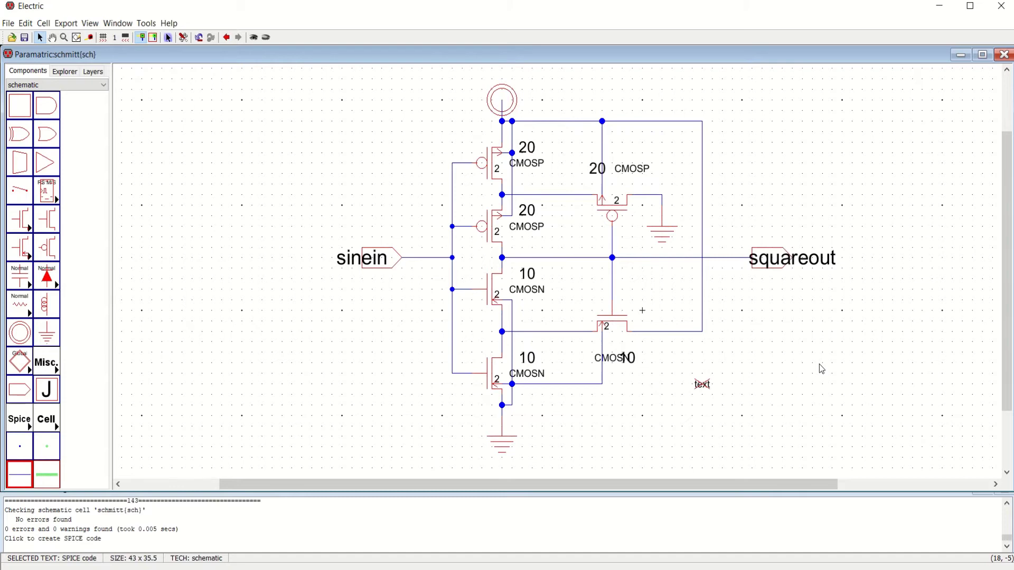
{"action": "key", "text": "ctrl+i"}
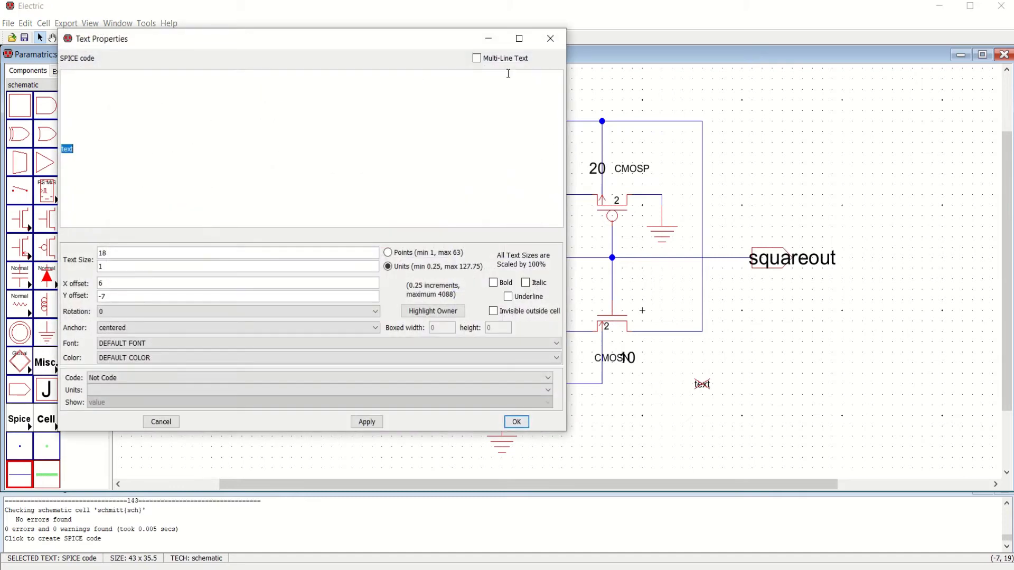
{"action": "left_click", "coordinate": [477, 58]}
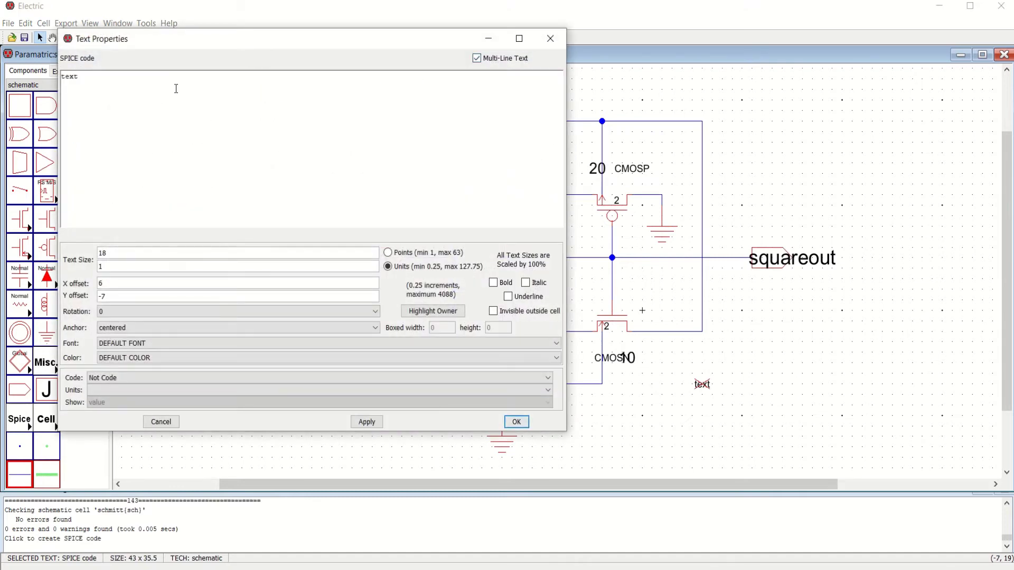
{"action": "left_click_drag", "start_coordinate": [79, 77], "coordinate": [53, 79]}
{"action": "key", "text": "BackSpace"}
{"action": "left_click_drag", "start_coordinate": [281, 39], "coordinate": [135, 43]}
{"action": "left_click_drag", "start_coordinate": [104, 68], "coordinate": [32, 0]}
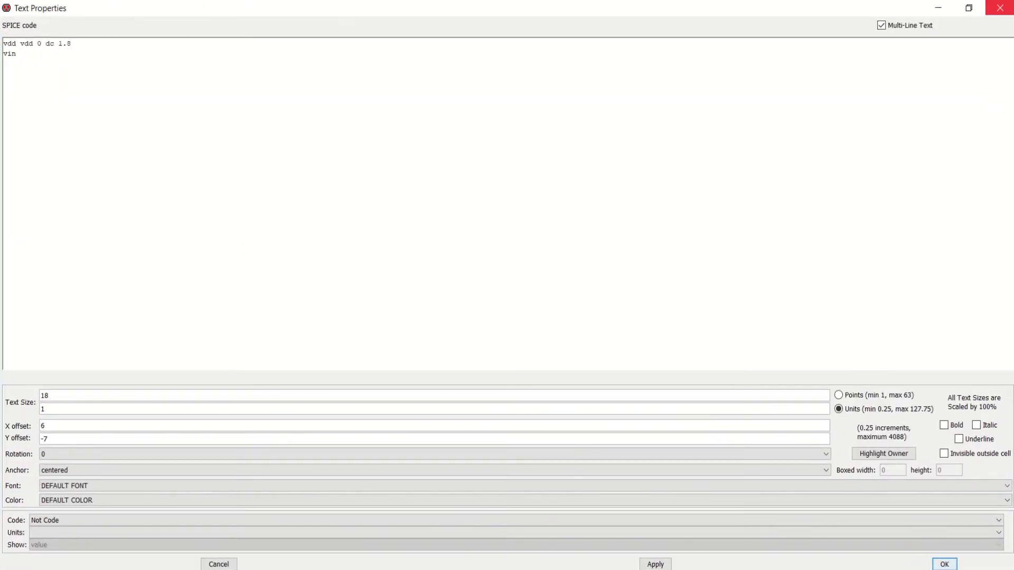
Step: Add the sine input source line "vin sinein 0 sin(0 1.5 500k 0 0 0)" to the SPICE code
{"action": "left_click", "coordinate": [969, 8]}
{"action": "left_click_drag", "start_coordinate": [567, 113], "coordinate": [352, 113]}
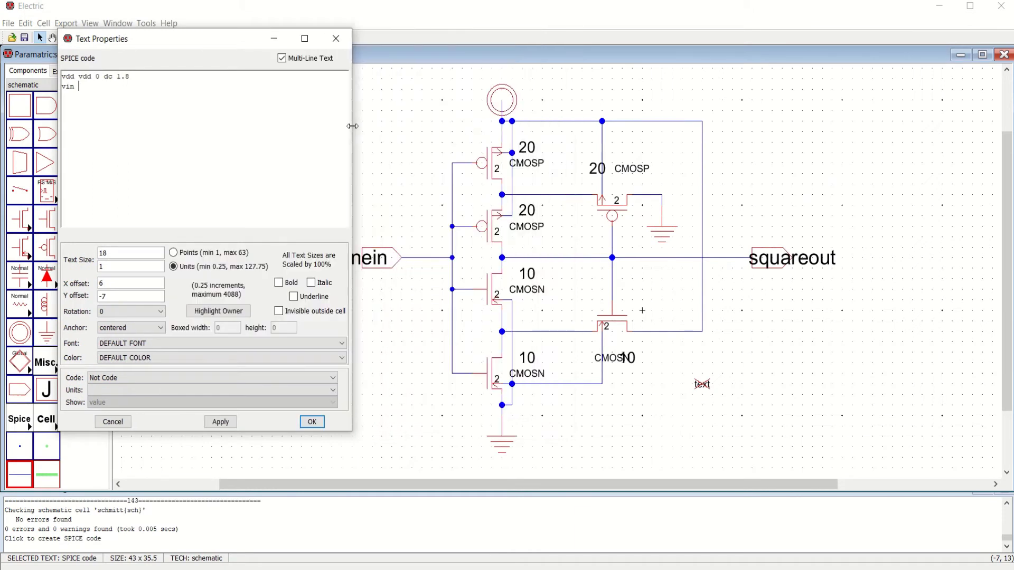
{"action": "left_click_drag", "start_coordinate": [232, 46], "coordinate": [198, 40]}
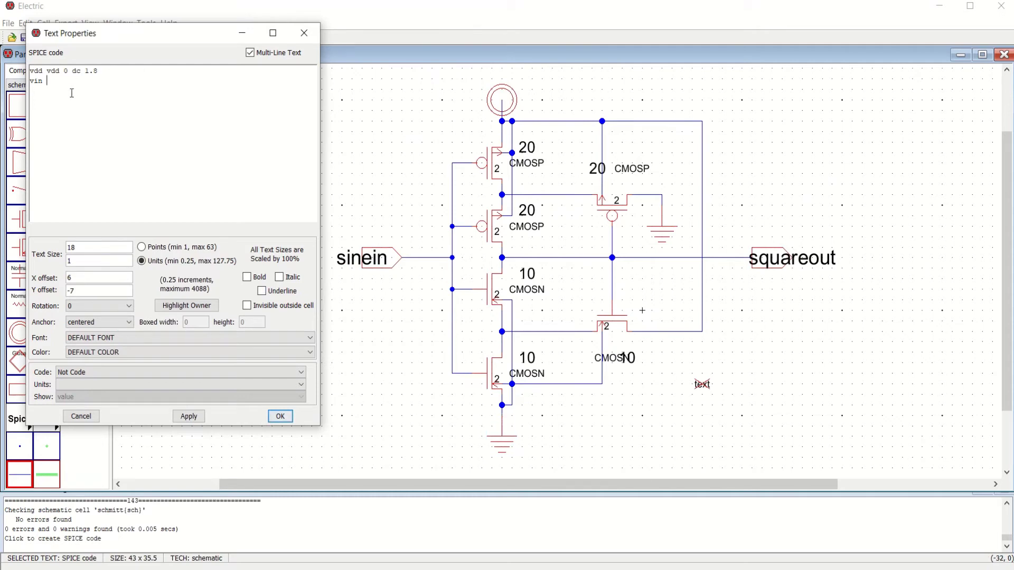
{"action": "type", "text": "sinein"}
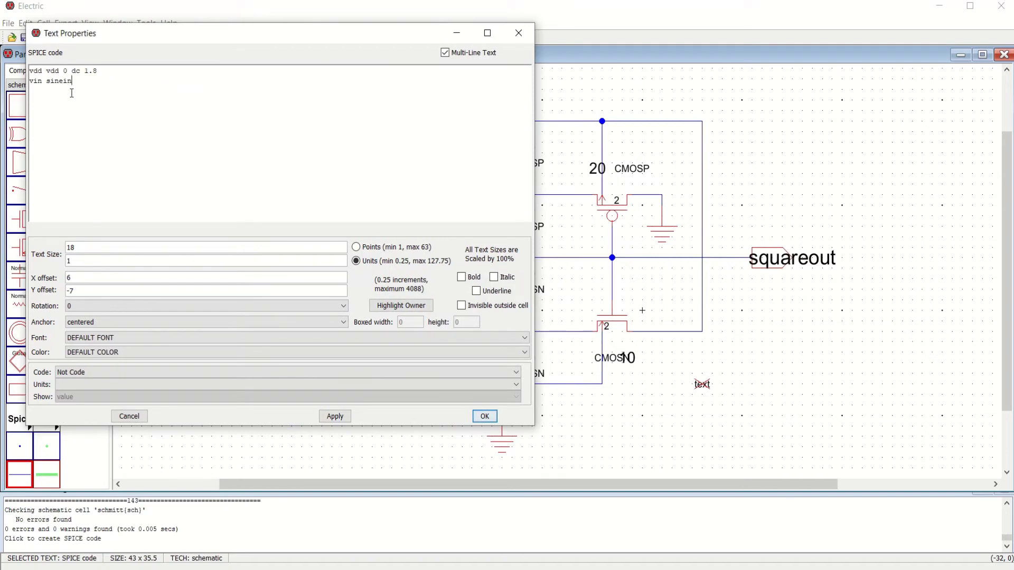
{"action": "type", "text": " 0"}
{"action": "type", "text": " si"}
{"action": "type", "text": "n(0 1"}
{"action": "type", "text": ".5"}
{"action": "type", "text": " 500"}
{"action": "type", "text": "k 0 0"}
Step: Add the transient analysis line ".tran 0.1u 20u" to the SPICE code
{"action": "type", "text": "tr"}
{"action": "type", "text": "an"}
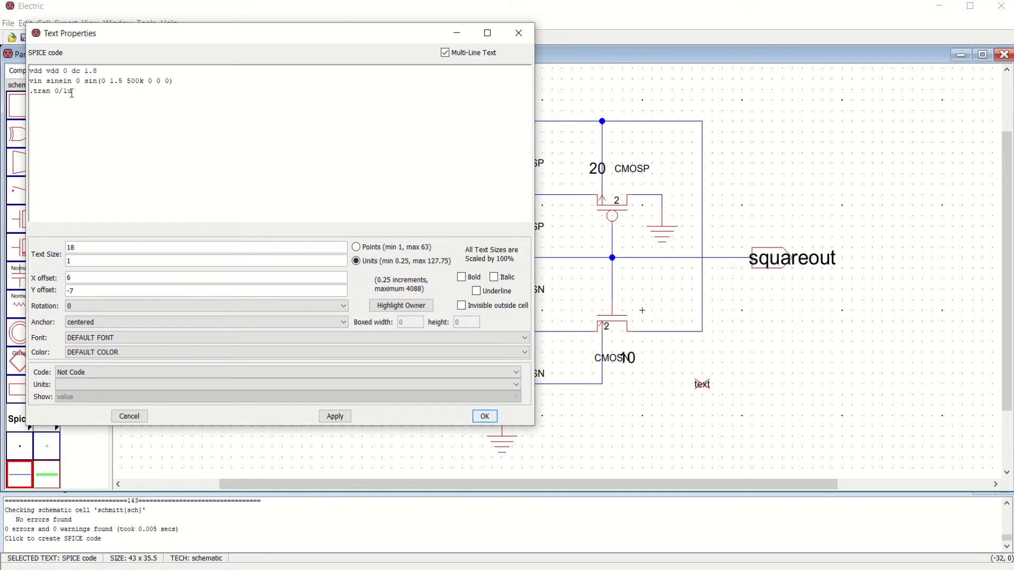
{"action": "key", "text": "BackSpace"}
{"action": "key", "text": "BackSpace"}
{"action": "key", "text": "BackSpace"}
{"action": "type", "text": ".1u 20u "}
Step: Add the model file line ".include C:\Electric\tsmc_018um_model.txt" to the SPICE code
{"action": "type", "text": ".include"}
{"action": "type", "text": " C:"}
{"action": "type", "text": "\\Ele"}
{"action": "type", "text": "ctric"}
{"action": "type", "text": "\\tsmc"}
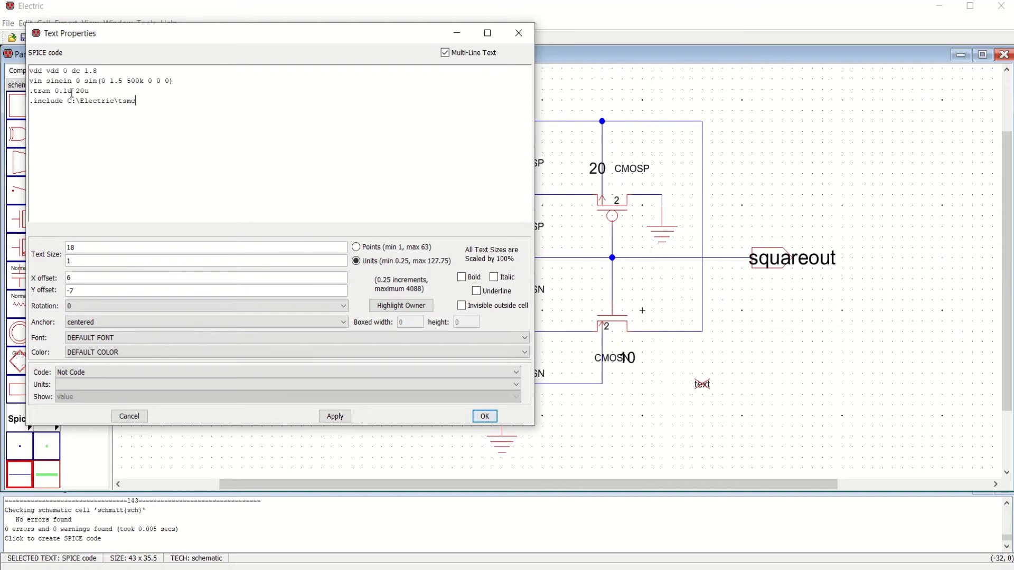
{"action": "type", "text": "_018um"}
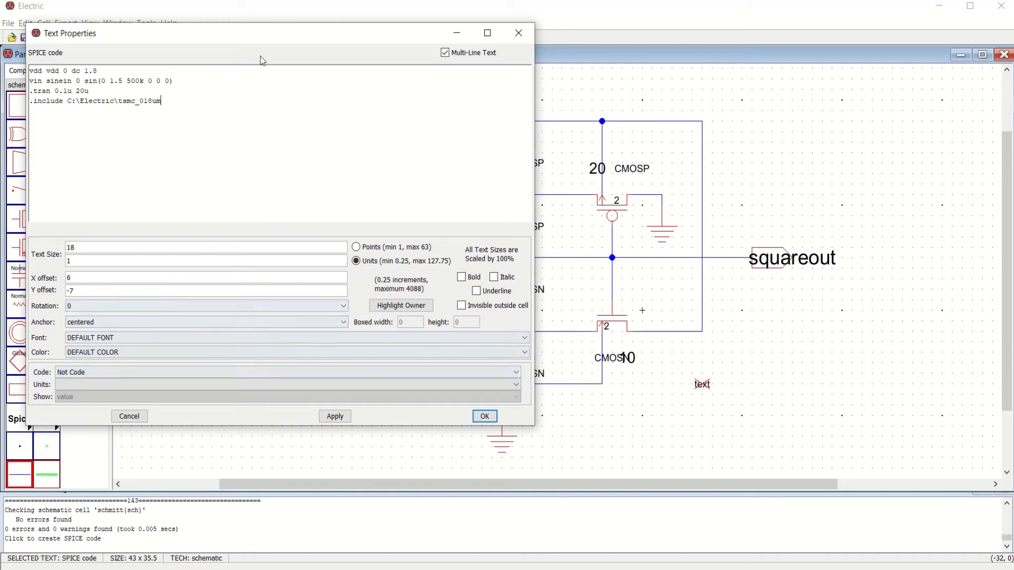
{"action": "mouse_move", "coordinate": [439, 7]}
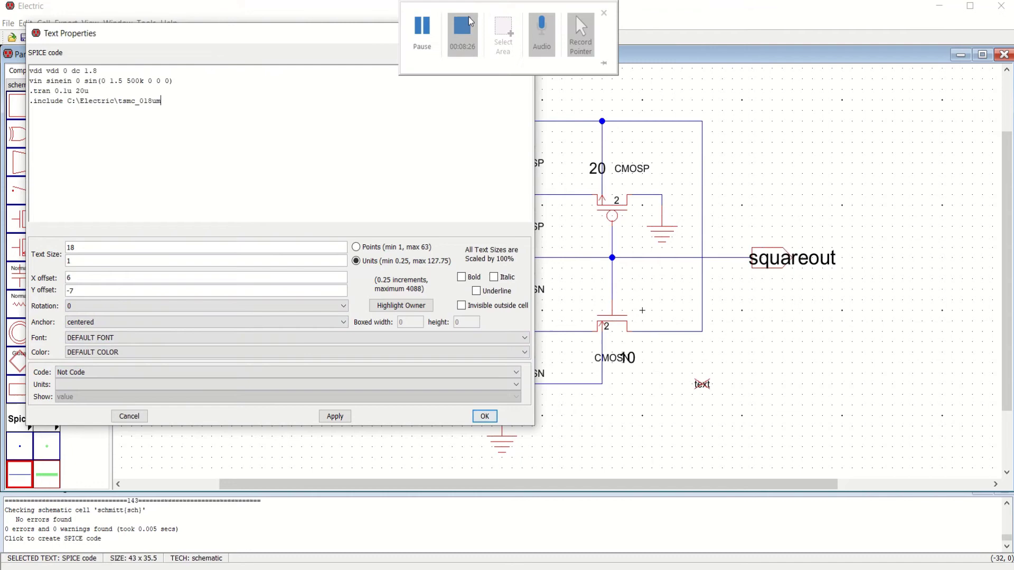
{"action": "left_click", "coordinate": [434, 29]}
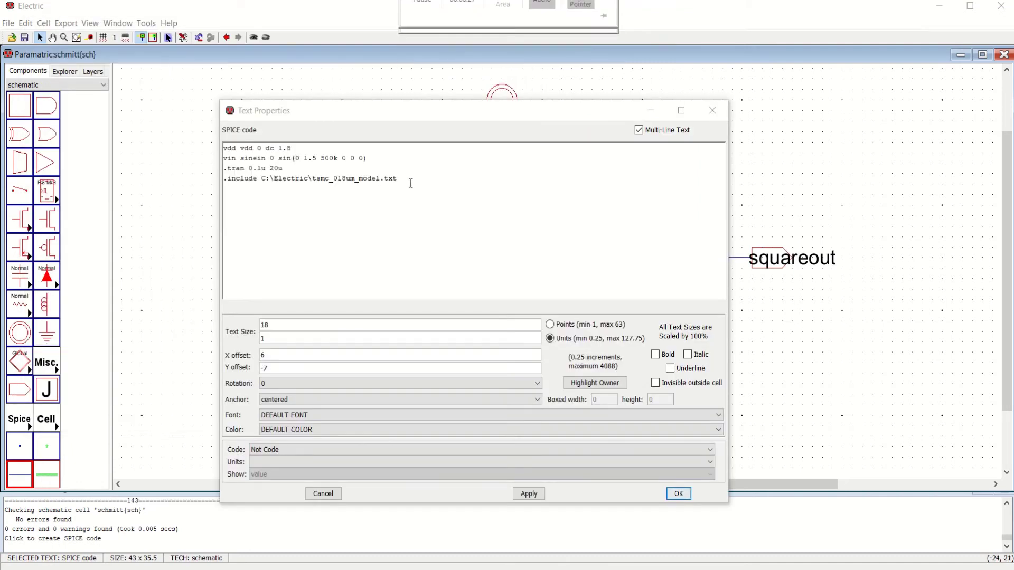
{"action": "left_click_drag", "start_coordinate": [397, 179], "coordinate": [227, 179]}
{"action": "left_click", "coordinate": [393, 207]}
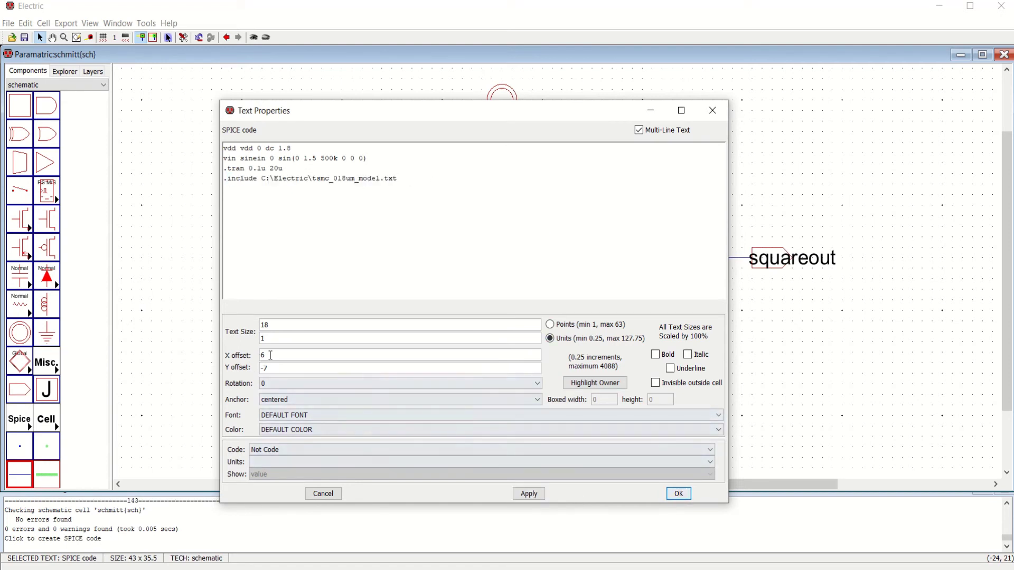
Step: Set the SPICE code text size to 2 units and apply the text properties
{"action": "double_click", "coordinate": [273, 339]}
{"action": "type", "text": "2"}
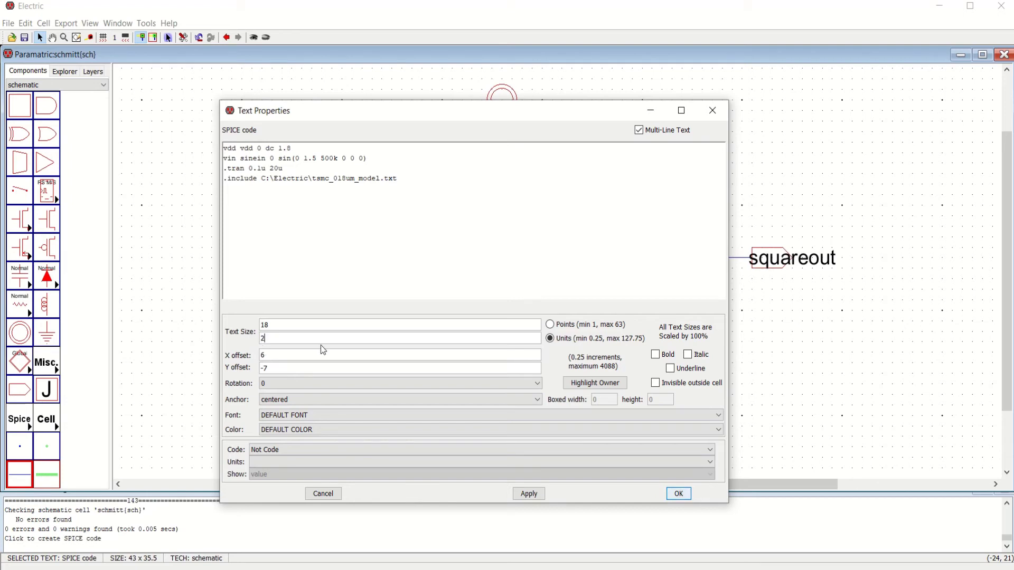
{"action": "left_click", "coordinate": [530, 495]}
{"action": "left_click", "coordinate": [679, 494]}
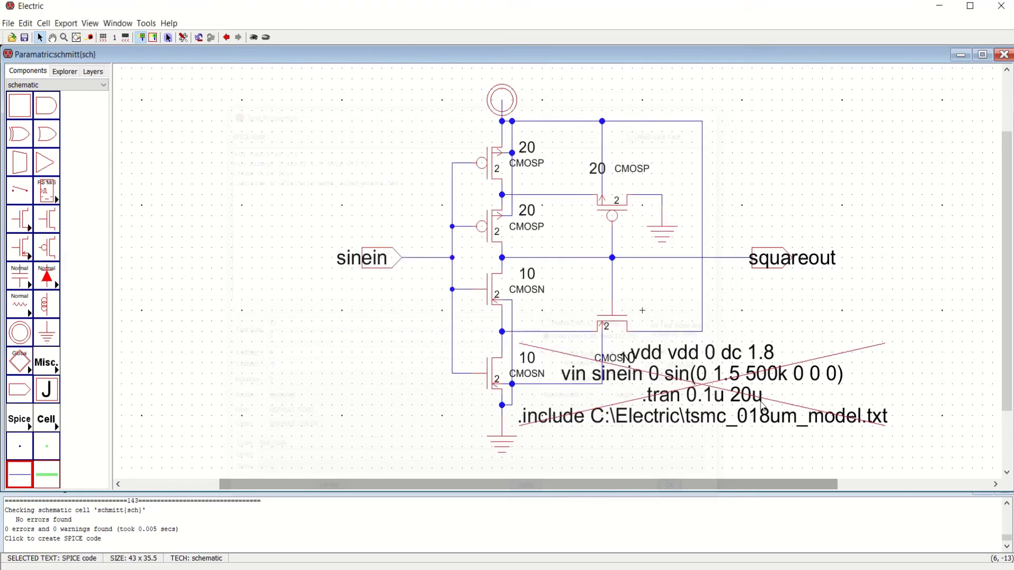
Step: Move the SPICE code block 8 units across and 4 units down, clear of the transistors and wires
{"action": "scroll", "coordinate": [875, 304], "scroll_direction": "down", "scroll_amount": 2, "text": "ctrl"}
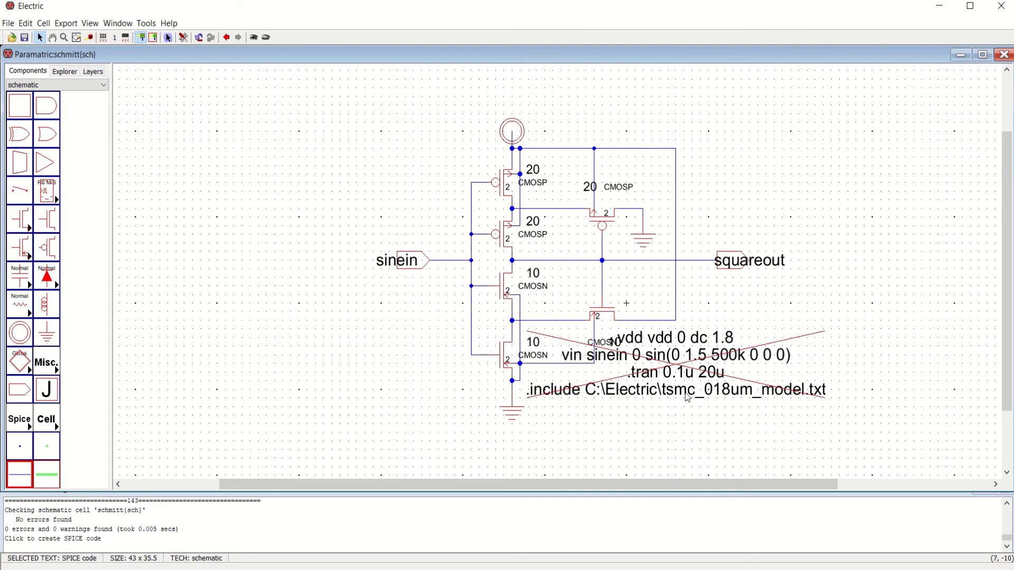
{"action": "left_click_drag", "start_coordinate": [680, 373], "coordinate": [760, 417]}
{"action": "left_click", "coordinate": [855, 319]}
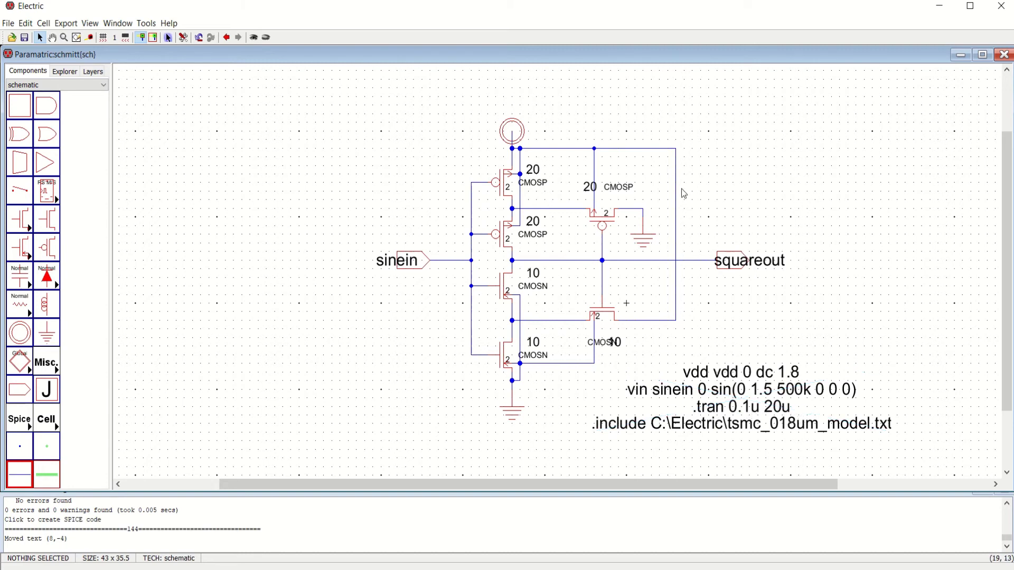
Step: Save the library and write the Spice deck of the schmitt cell for simulation in LTspice
{"action": "left_click", "coordinate": [24, 38]}
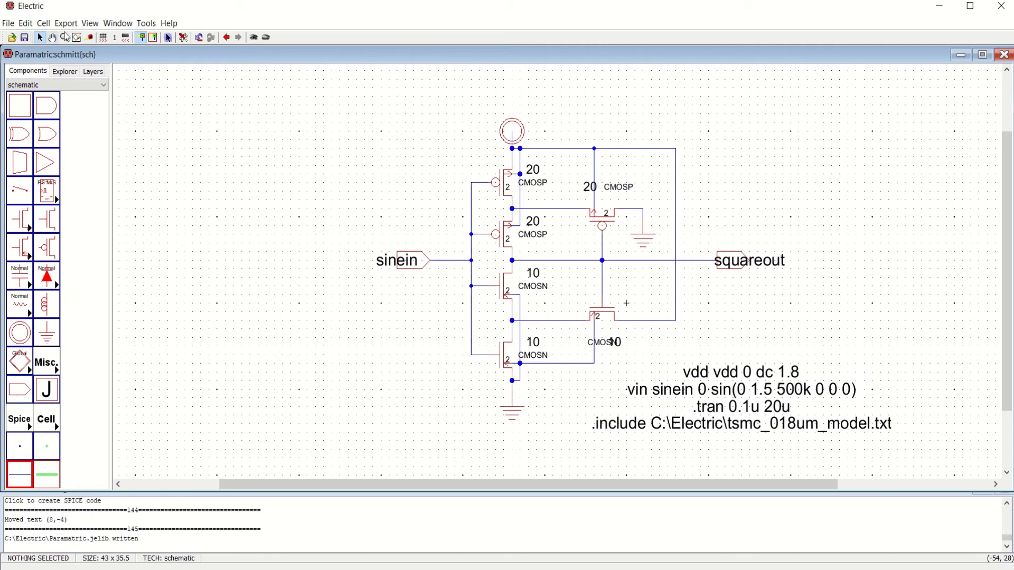
{"action": "left_click", "coordinate": [148, 26]}
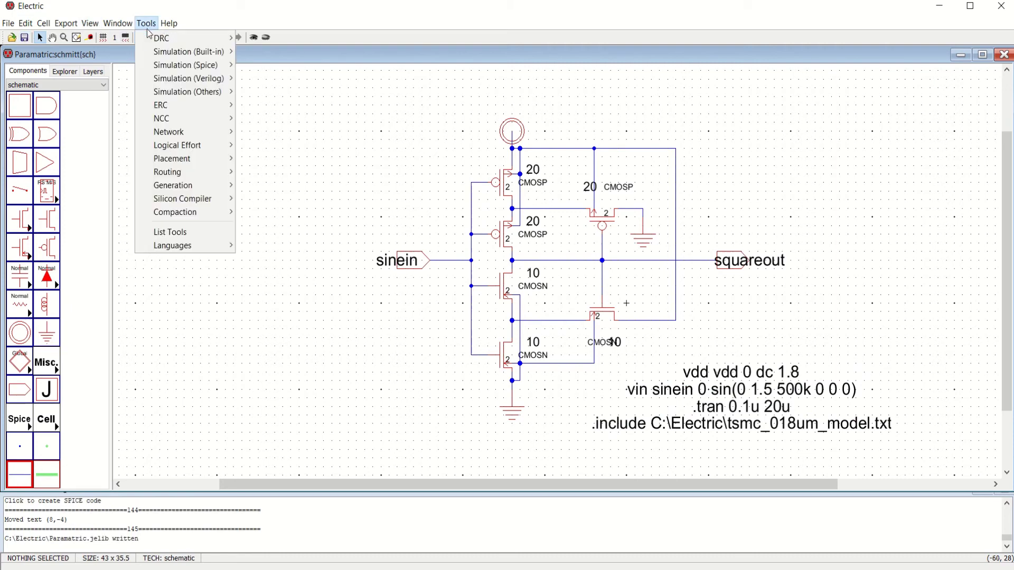
{"action": "mouse_move", "coordinate": [171, 66]}
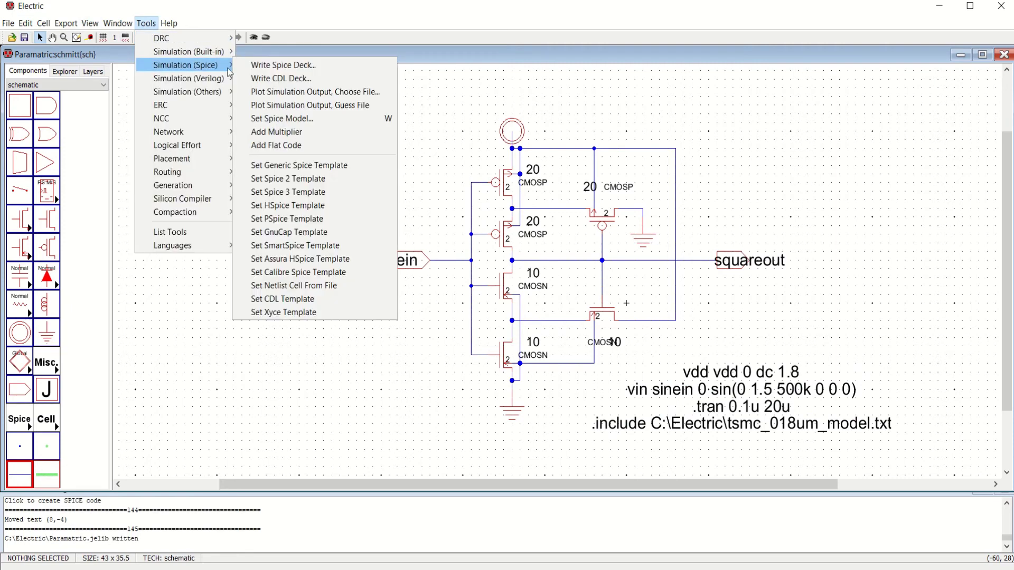
{"action": "left_click", "coordinate": [288, 66]}
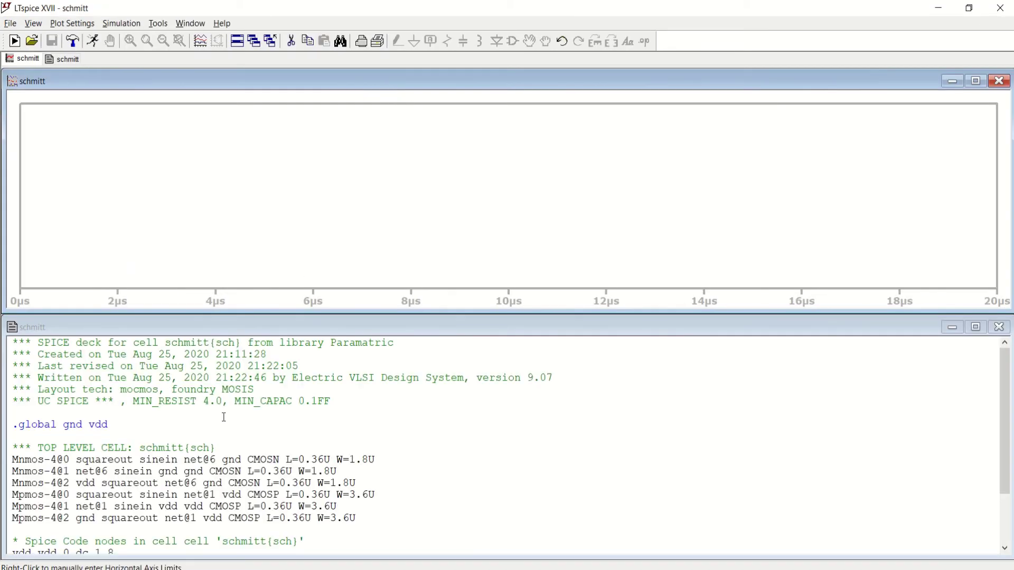
Step: Examine the schmitt netlist's transistor lines, source definitions, transient command and included model file
{"action": "scroll", "coordinate": [243, 426], "scroll_direction": "down", "scroll_amount": 2}
{"action": "scroll", "coordinate": [209, 472], "scroll_direction": "up", "scroll_amount": 2}
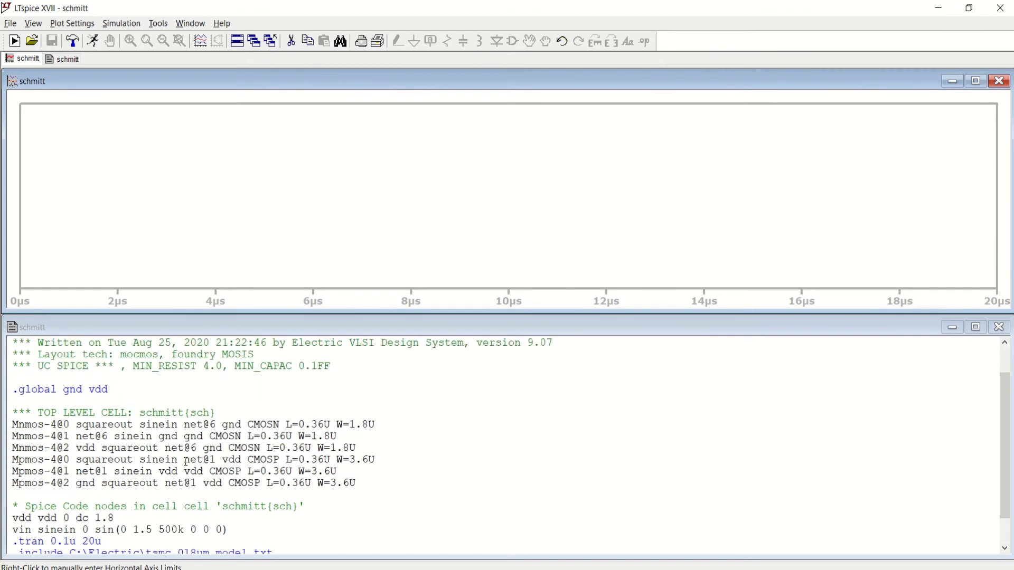
{"action": "scroll", "coordinate": [153, 428], "scroll_direction": "down", "scroll_amount": 2}
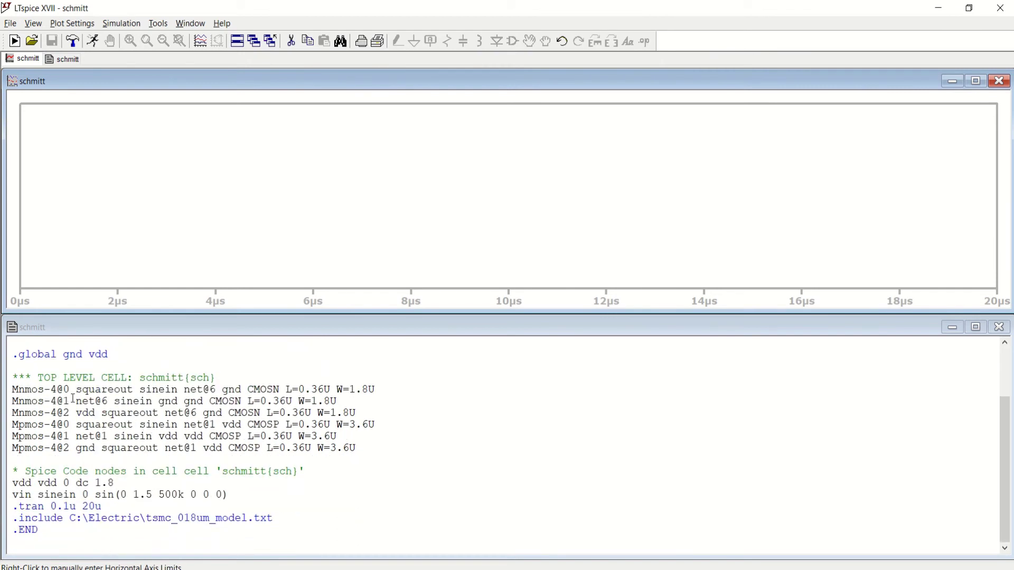
{"action": "scroll", "coordinate": [73, 399], "scroll_direction": "up", "scroll_amount": 2}
{"action": "scroll", "coordinate": [84, 437], "scroll_direction": "down", "scroll_amount": 1}
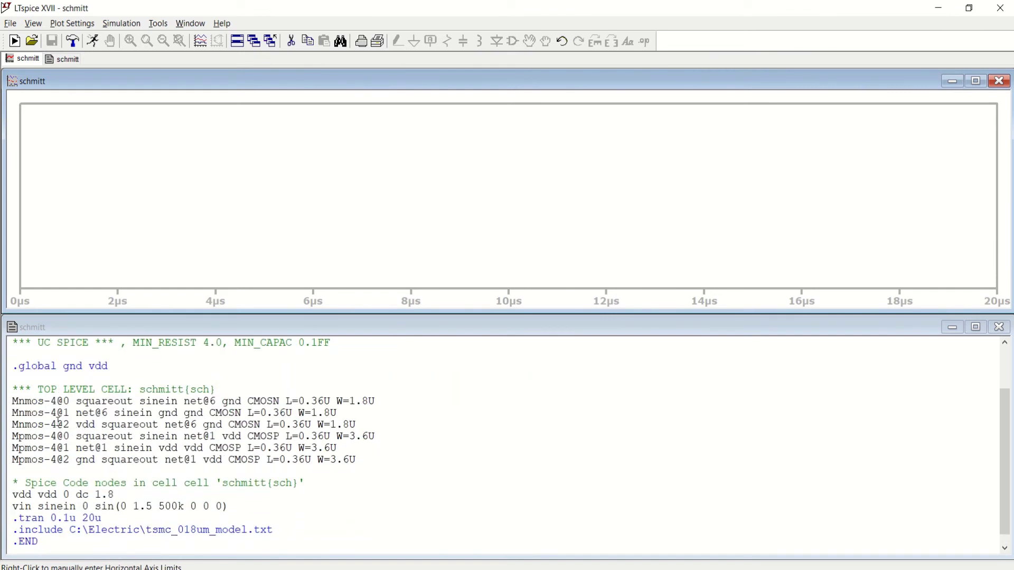
{"action": "left_click_drag", "start_coordinate": [9, 501], "coordinate": [107, 550]}
{"action": "left_click", "coordinate": [162, 484]}
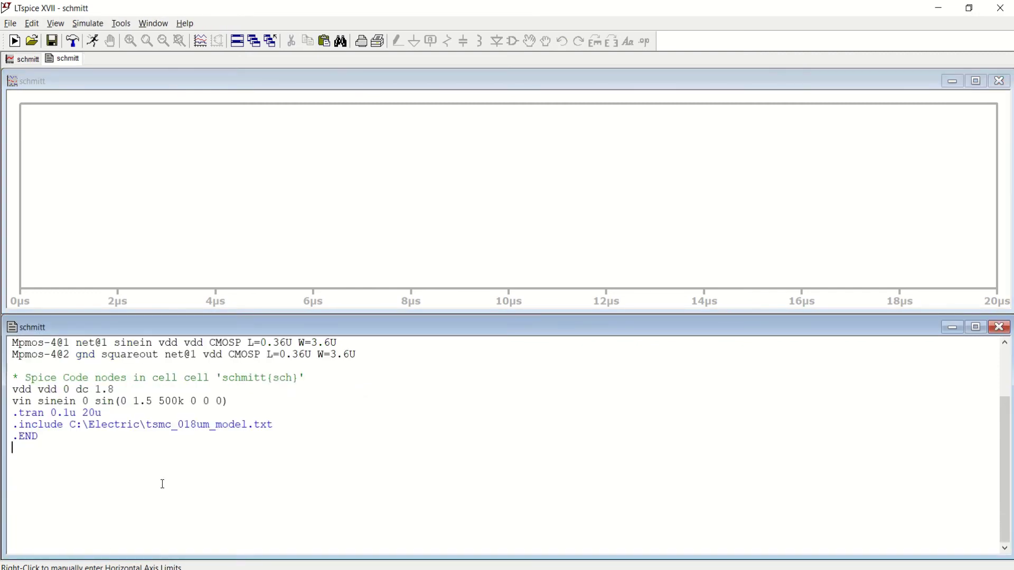
{"action": "left_click_drag", "start_coordinate": [142, 425], "coordinate": [280, 424]}
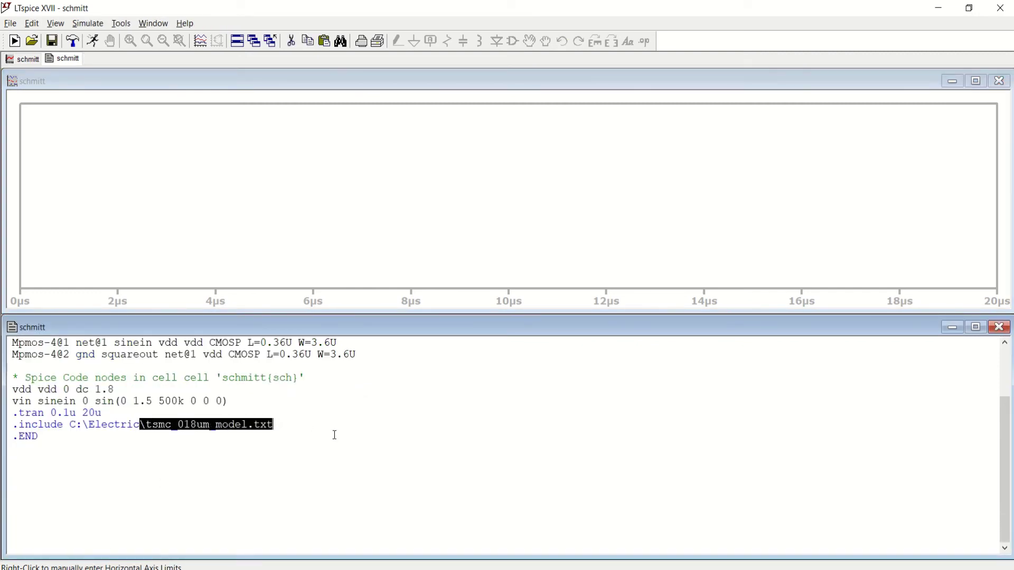
{"action": "left_click", "coordinate": [358, 445]}
{"action": "scroll", "coordinate": [311, 437], "scroll_direction": "up", "scroll_amount": 5}
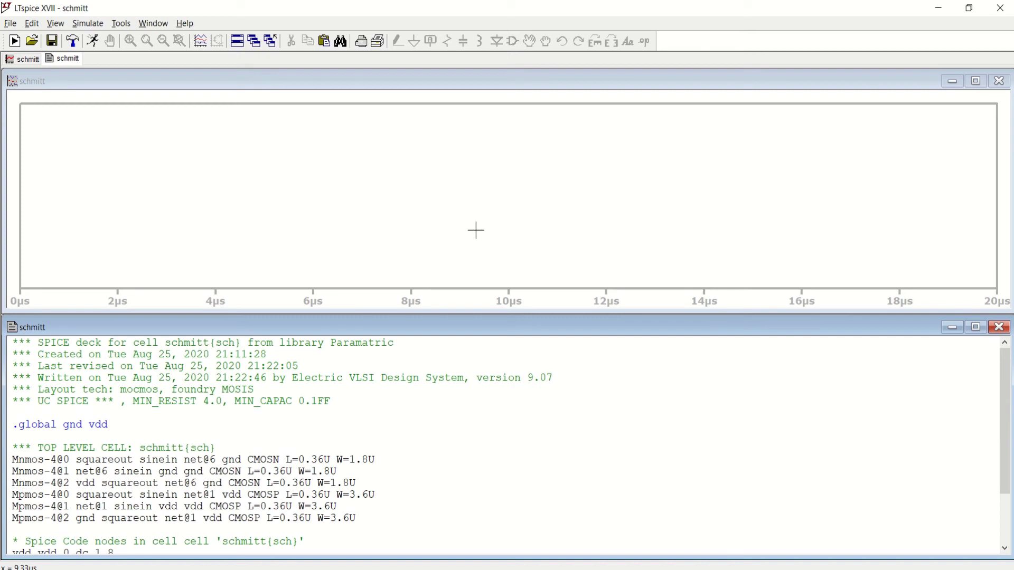
Step: Plot the V(sinein) and V(squareout) waveforms together
{"action": "left_click", "coordinate": [201, 41]}
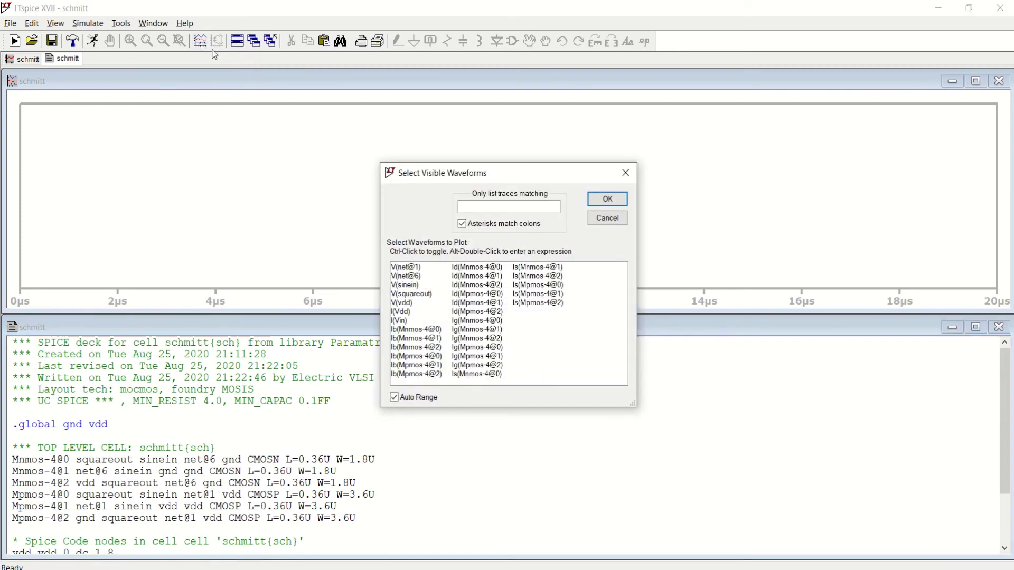
{"action": "left_click", "coordinate": [411, 287]}
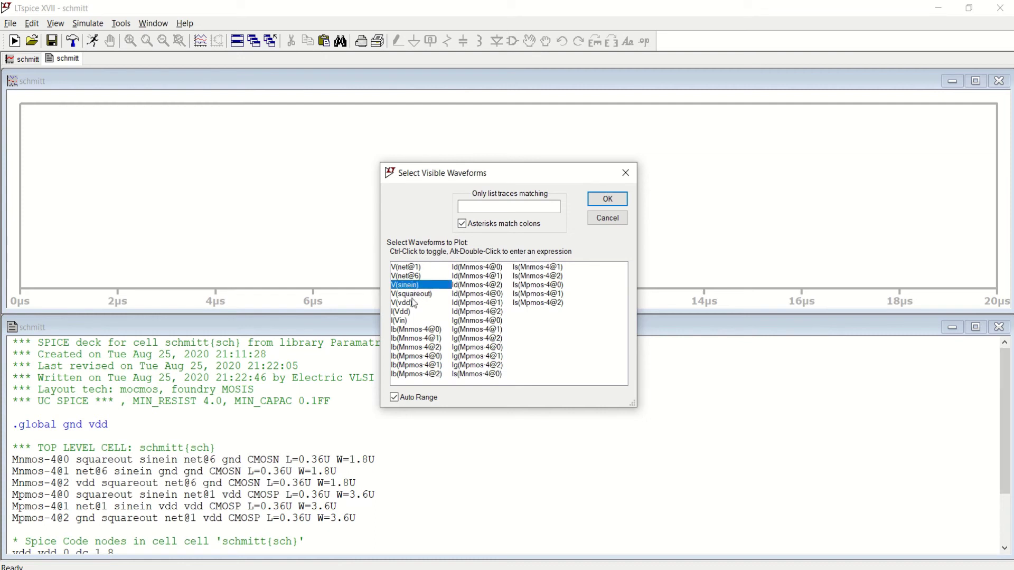
{"action": "left_click", "coordinate": [423, 294], "text": "ctrl"}
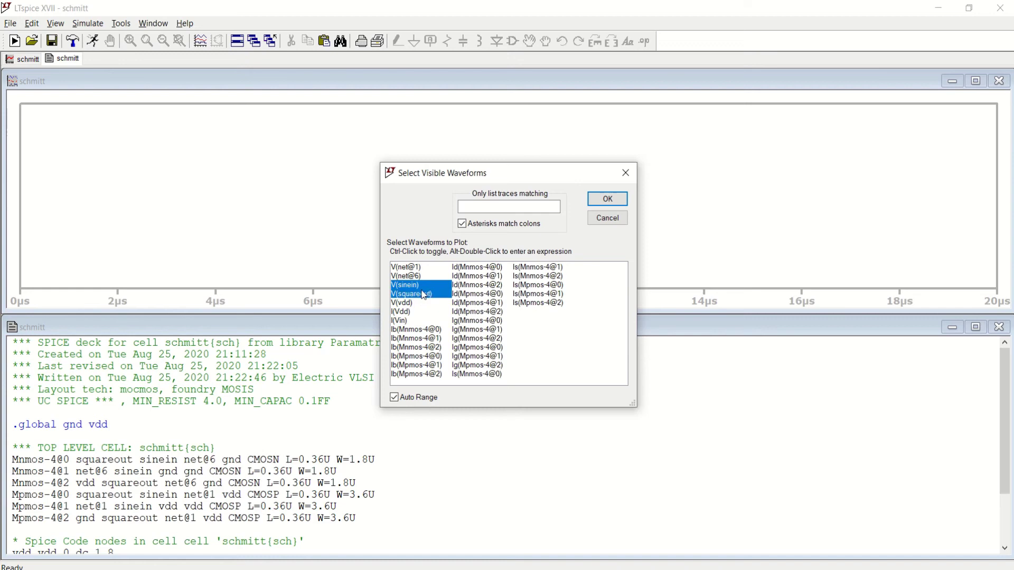
{"action": "left_click", "coordinate": [608, 200]}
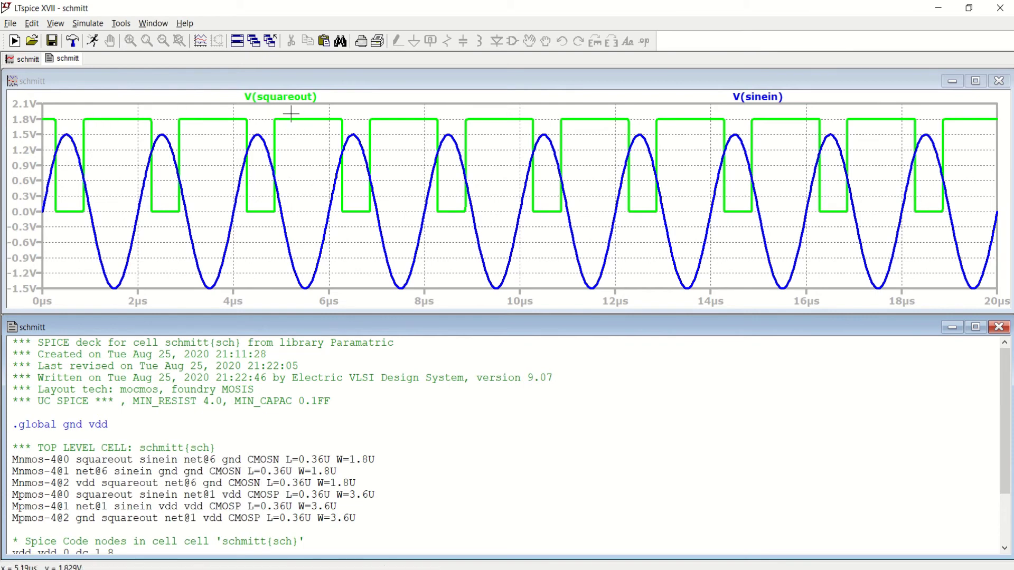
Step: Set the V(squareout) trace color to red
{"action": "right_click", "coordinate": [302, 98]}
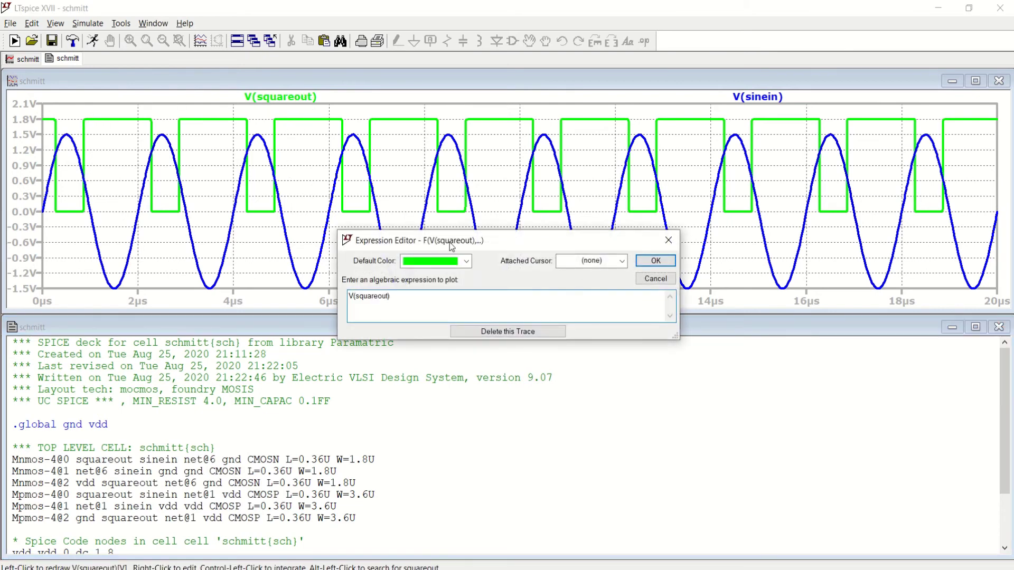
{"action": "left_click", "coordinate": [668, 240]}
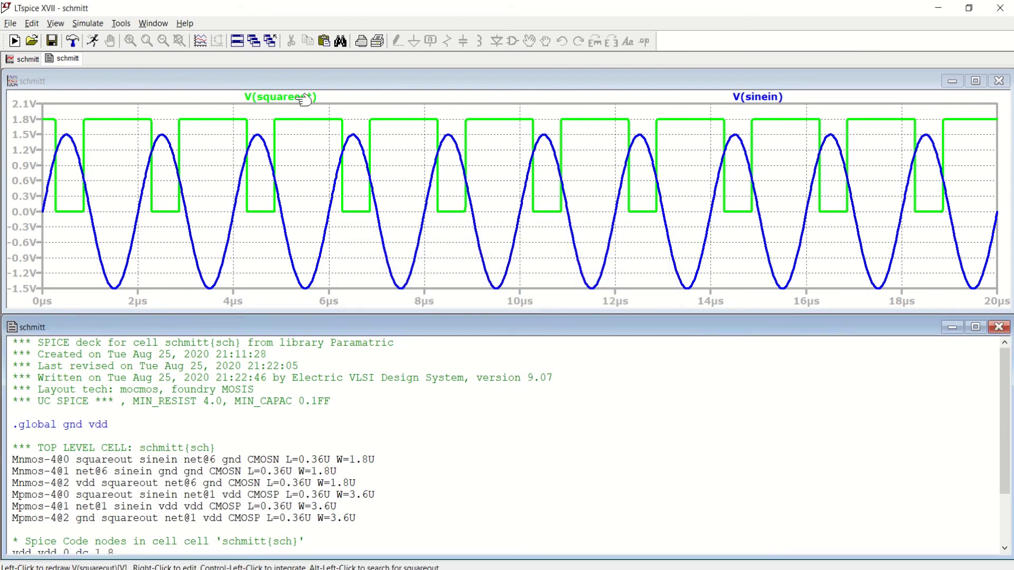
{"action": "right_click", "coordinate": [295, 99]}
{"action": "left_click", "coordinate": [465, 260]}
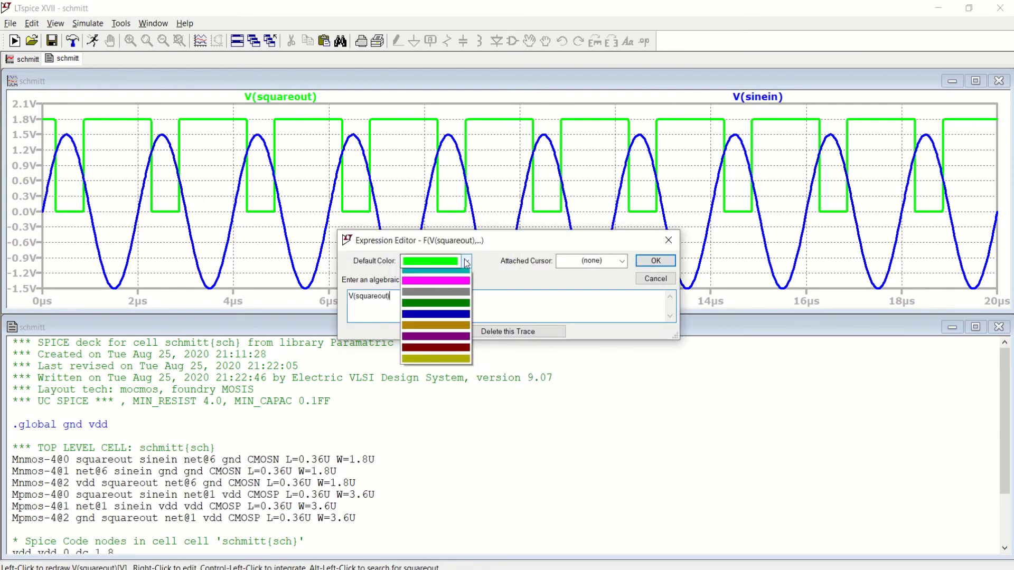
{"action": "left_click", "coordinate": [454, 309]}
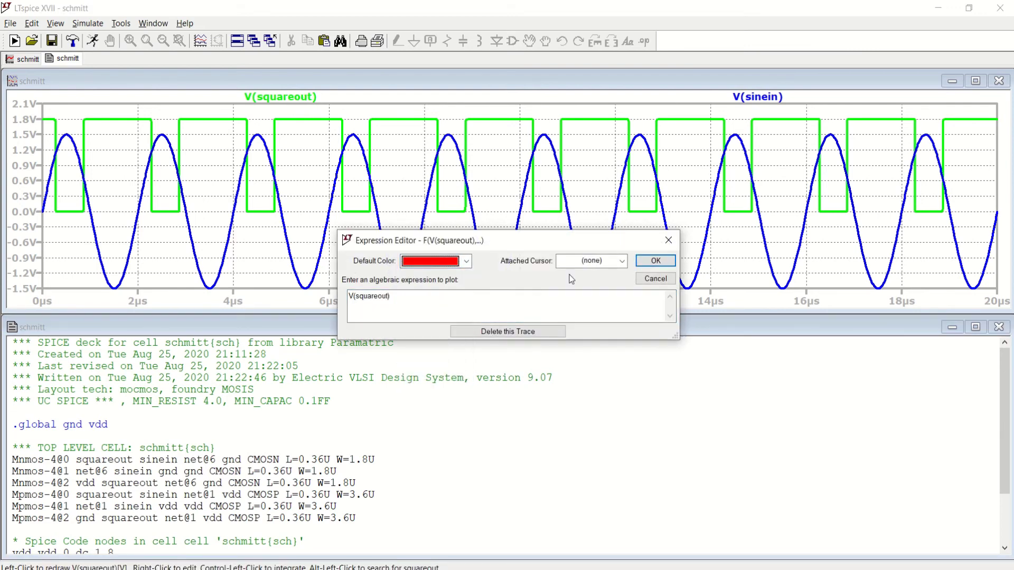
{"action": "left_click", "coordinate": [655, 260]}
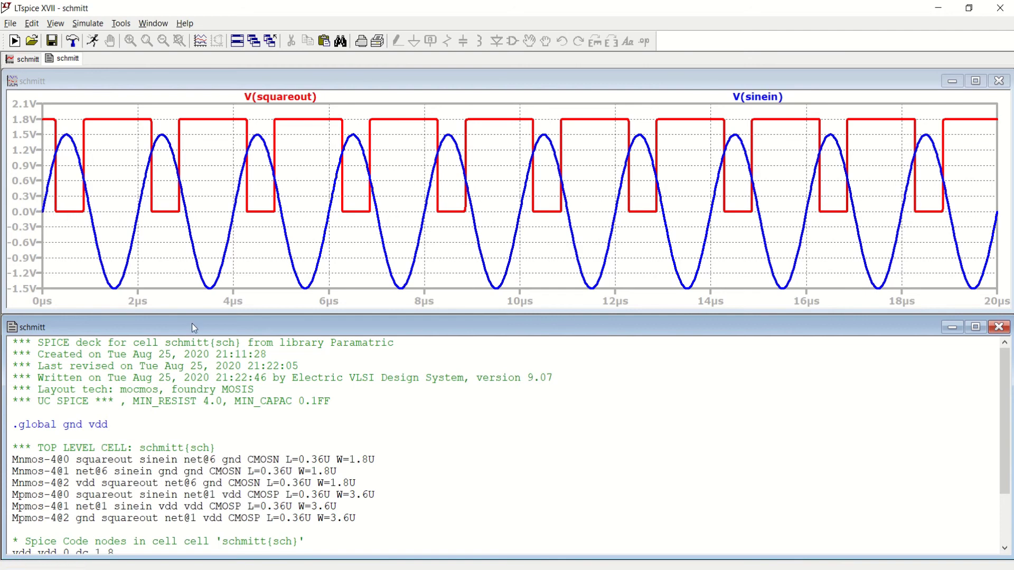
Step: Highlight the vdd source's dc value in the netlist and move V(sinein) into a new plot pane of its own
{"action": "scroll", "coordinate": [314, 452], "scroll_direction": "down", "scroll_amount": 2}
{"action": "left_click_drag", "start_coordinate": [114, 495], "coordinate": [108, 494]}
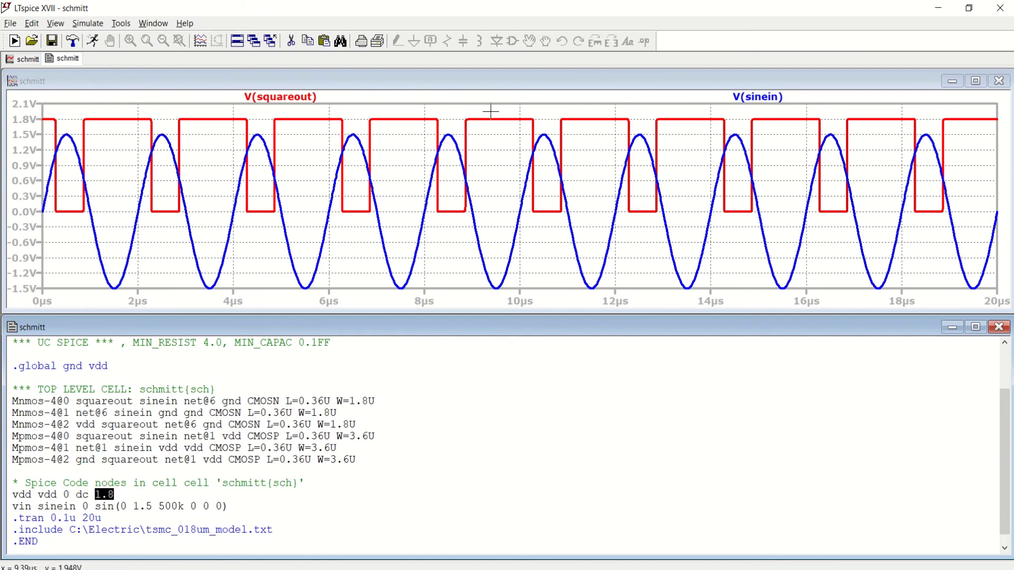
{"action": "right_click", "coordinate": [651, 111]}
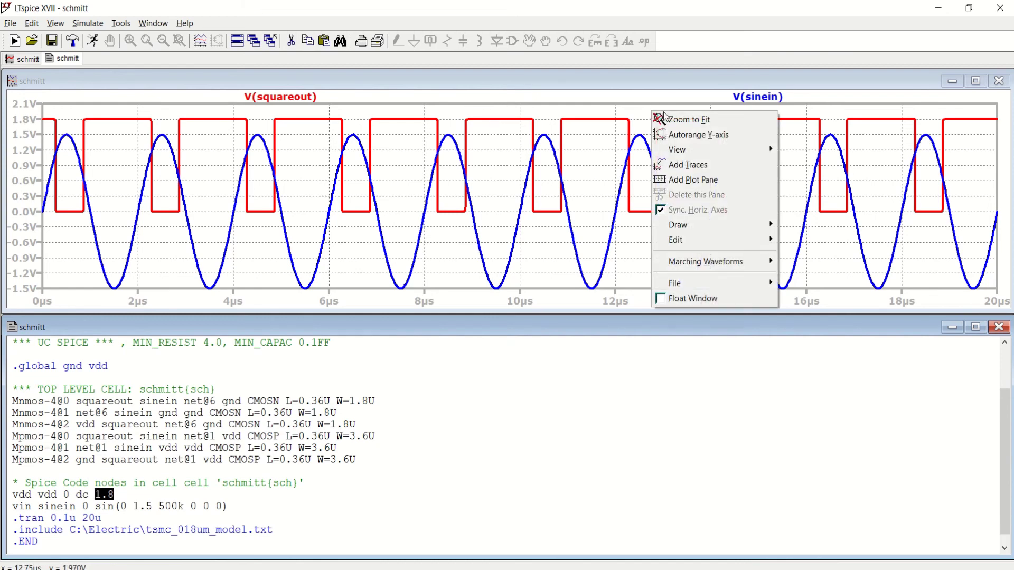
{"action": "left_click", "coordinate": [716, 180]}
{"action": "left_click_drag", "start_coordinate": [755, 195], "coordinate": [749, 119]}
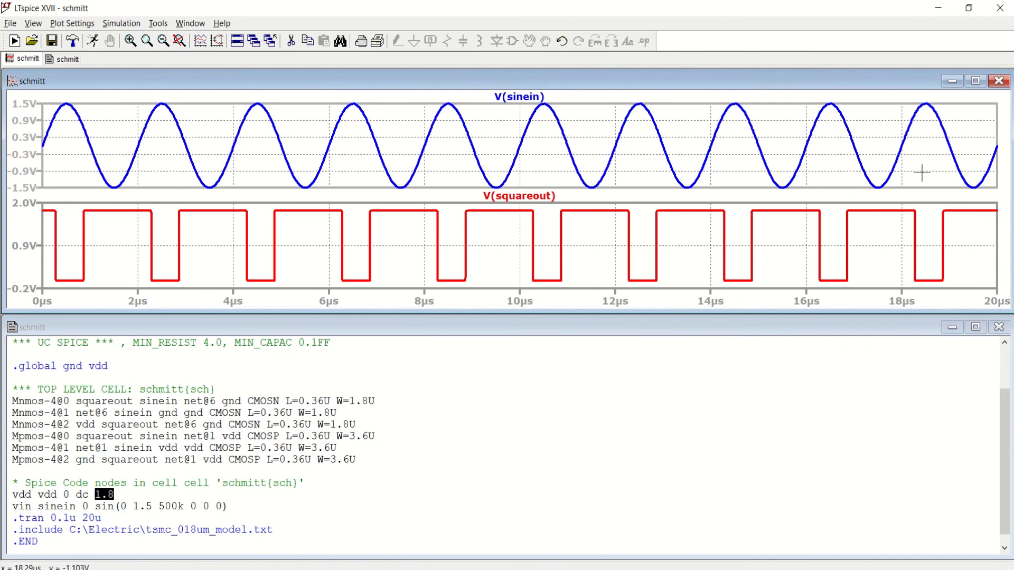
Step: Maximize the waveform window and merge V(sinein) back into the V(squareout) plot, deleting the empty pane
{"action": "left_click", "coordinate": [975, 81]}
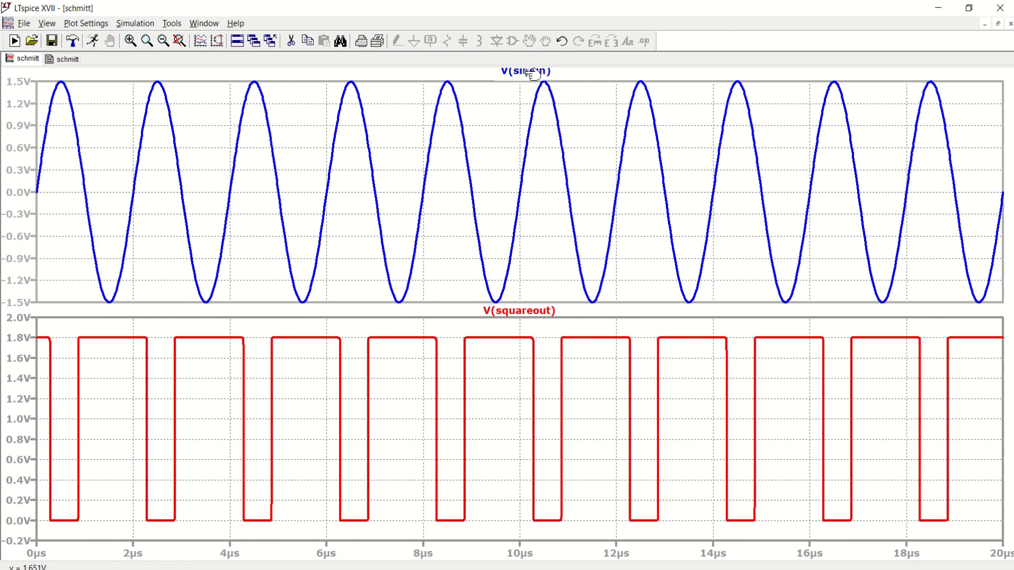
{"action": "mouse_move", "coordinate": [525, 74]}
{"action": "left_mouse_down"}
{"action": "mouse_move", "coordinate": [555, 309]}
{"action": "mouse_move", "coordinate": [541, 347]}
{"action": "left_mouse_up"}
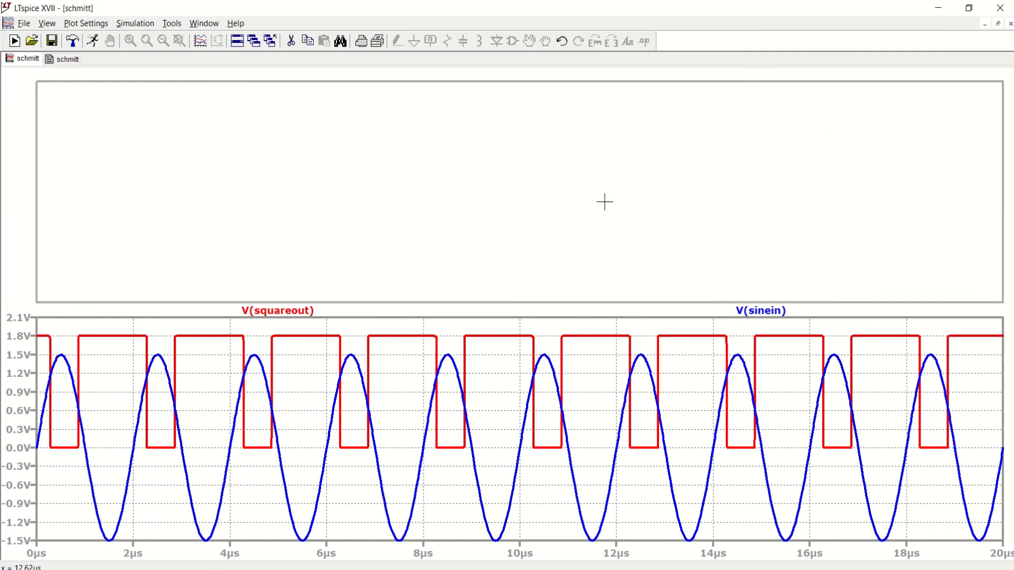
{"action": "right_click", "coordinate": [479, 142]}
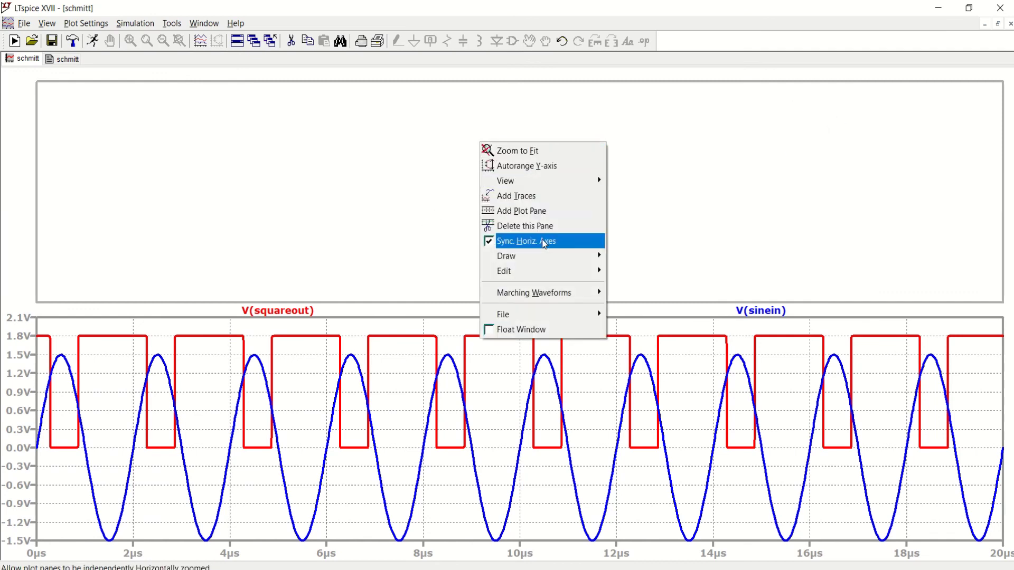
{"action": "left_click", "coordinate": [554, 227]}
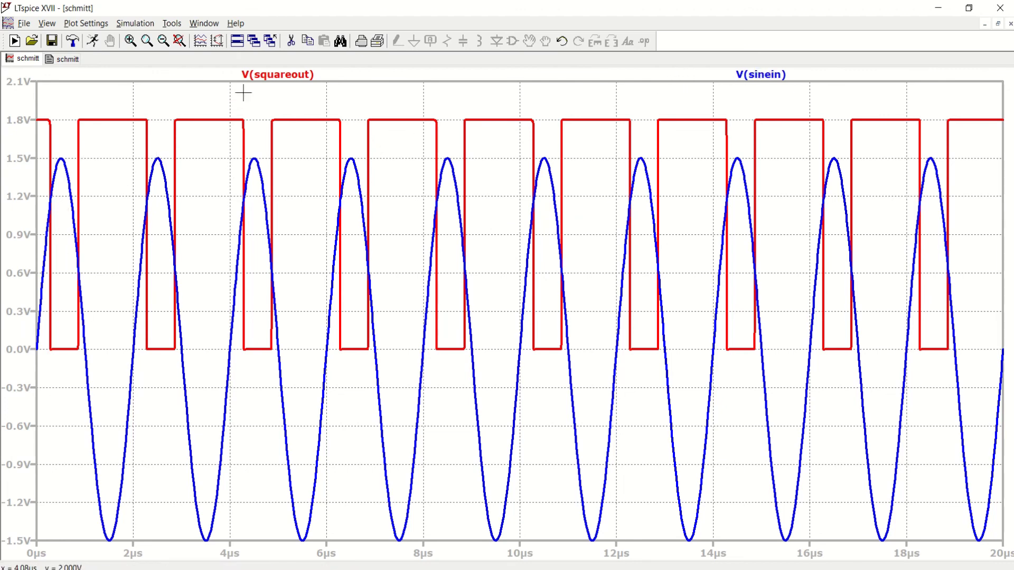
Step: Set the V(squareout) trace color to magenta
{"action": "right_click", "coordinate": [296, 75]}
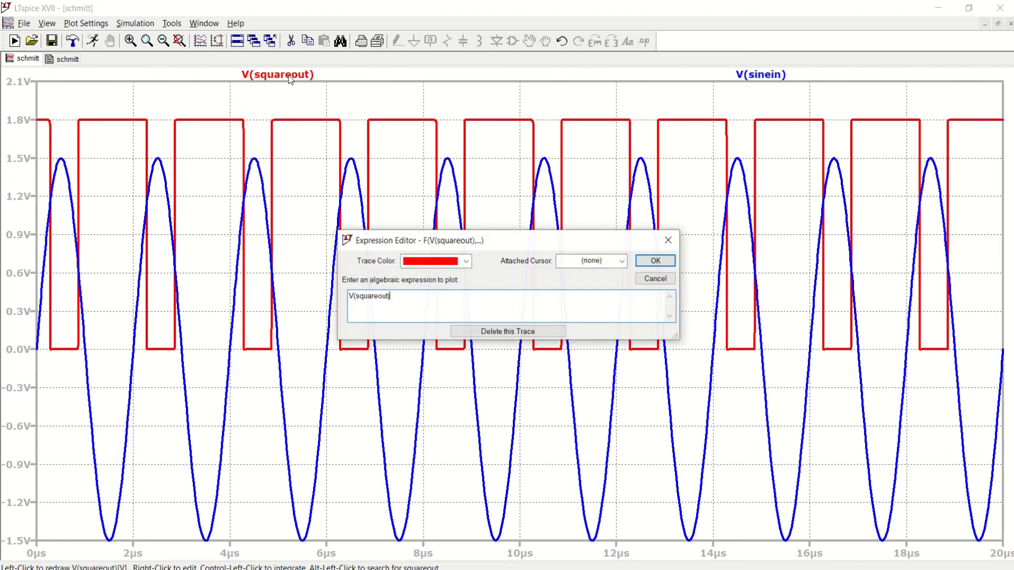
{"action": "left_click", "coordinate": [466, 261]}
{"action": "left_click", "coordinate": [433, 323]}
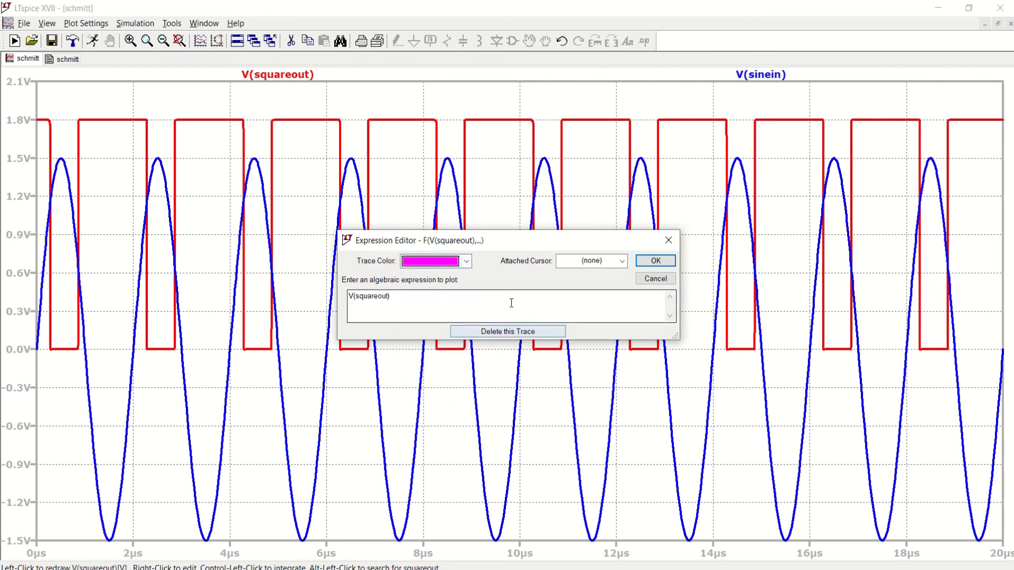
{"action": "left_click", "coordinate": [655, 260]}
Step: Set the V(sinein) trace color to dark green
{"action": "right_click", "coordinate": [775, 75]}
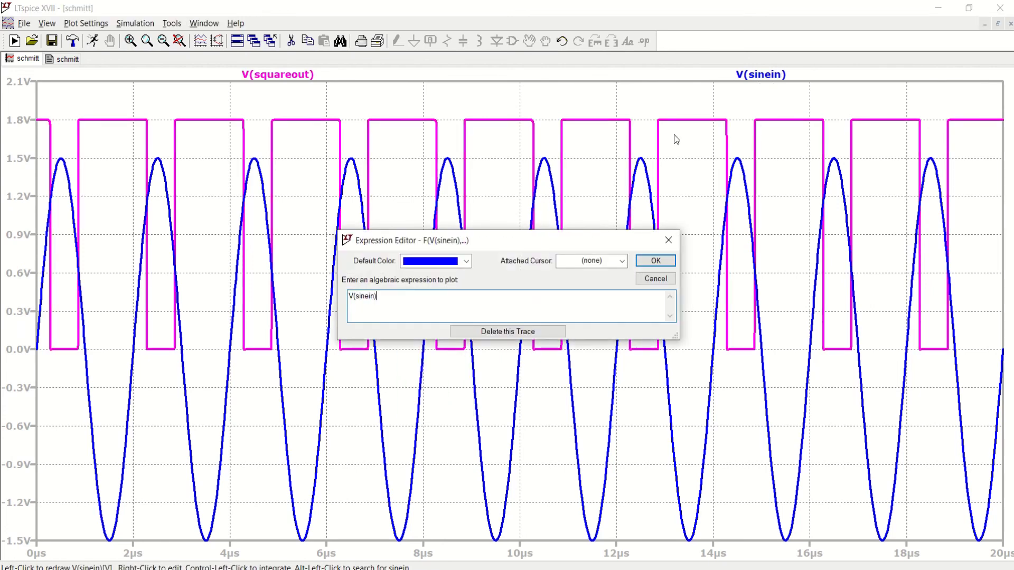
{"action": "left_click", "coordinate": [466, 261]}
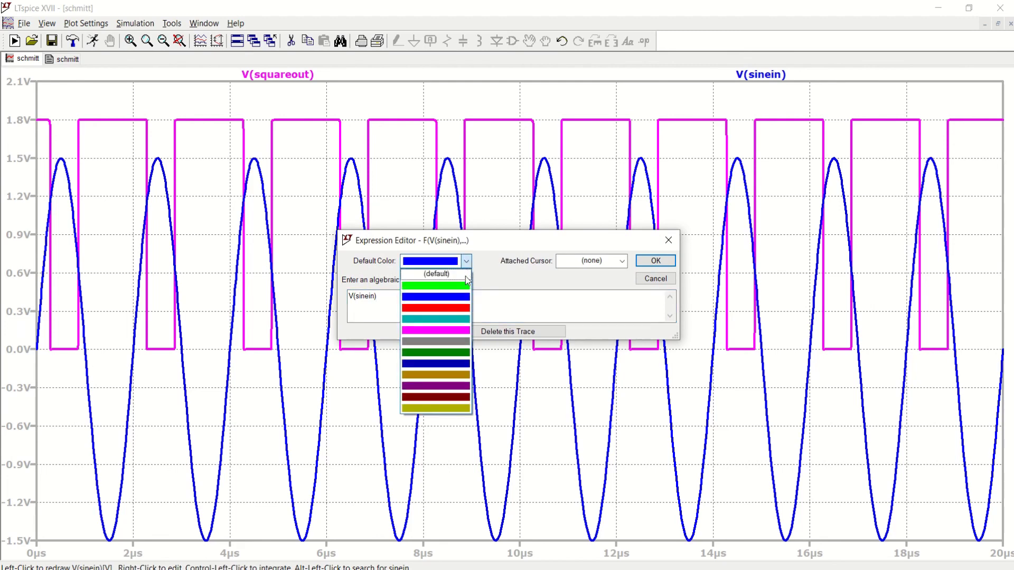
{"action": "left_click", "coordinate": [443, 352]}
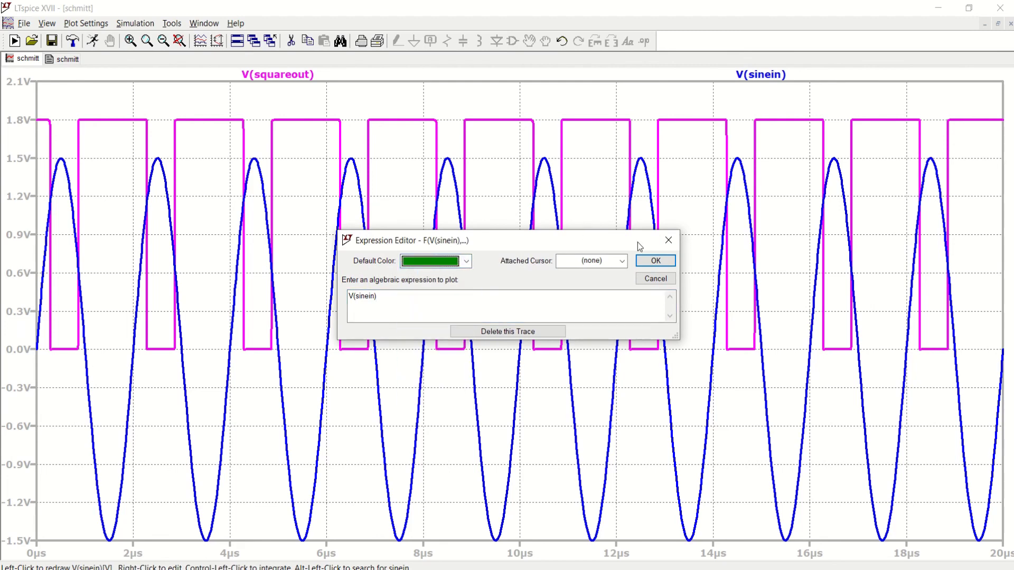
{"action": "left_click", "coordinate": [654, 261]}
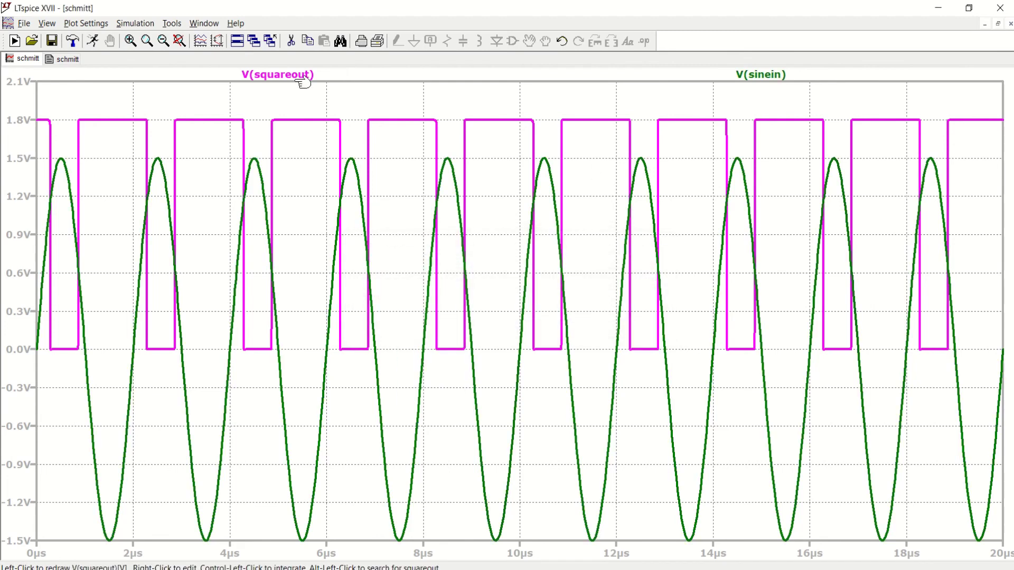